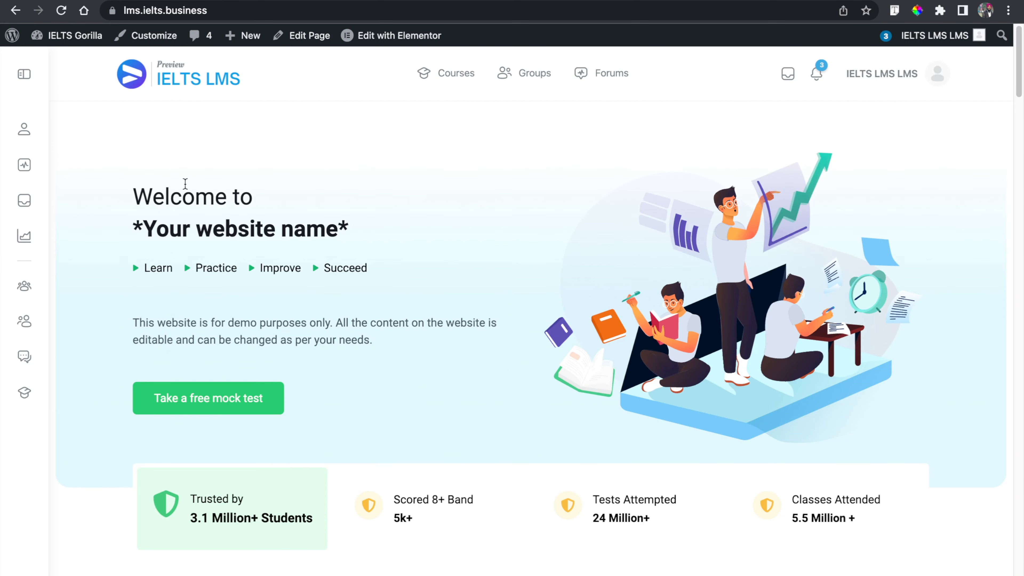
- Open the installed plugins list from the admin dashboard and scroll through it
mouse_move(79, 35)
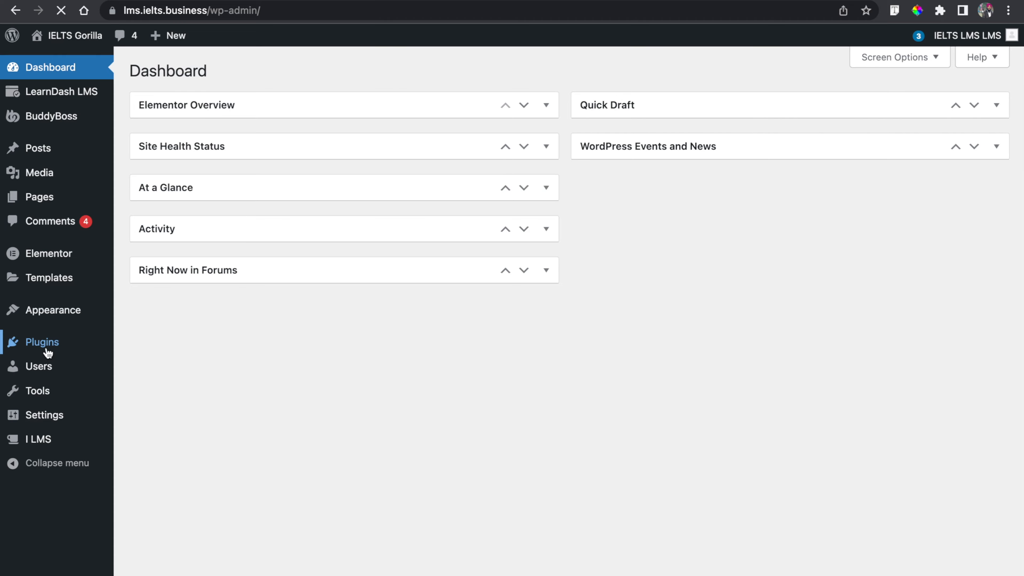
scroll(285, 309, "down", 3)
scroll(284, 304, "down", 4)
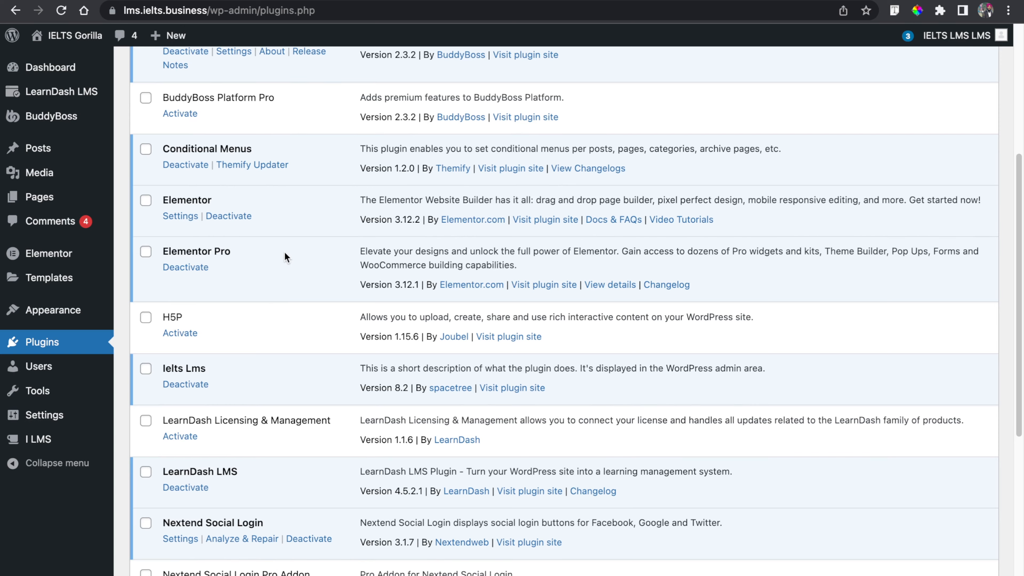
scroll(284, 254, "down", 8)
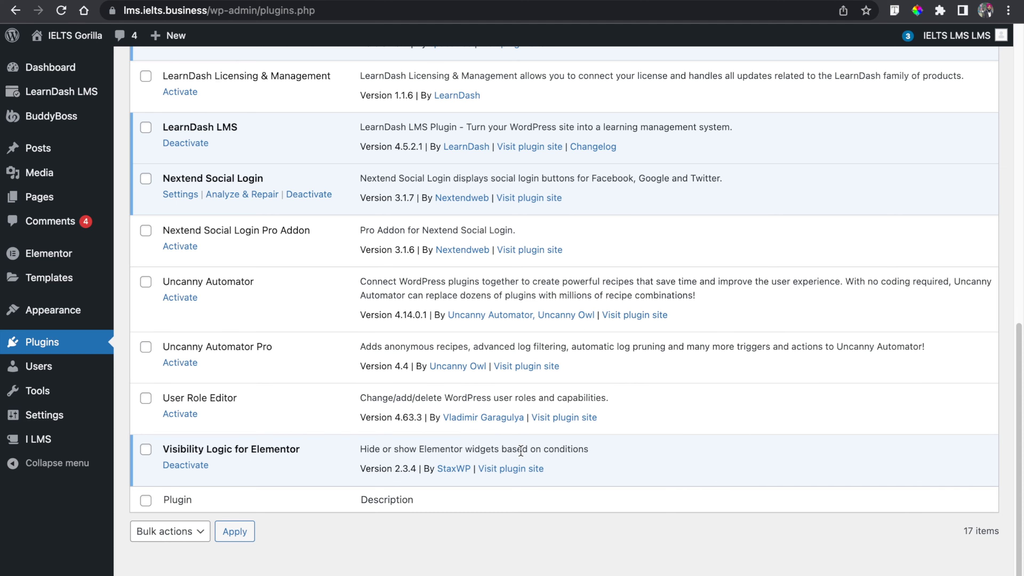
scroll(520, 450, "up", 15)
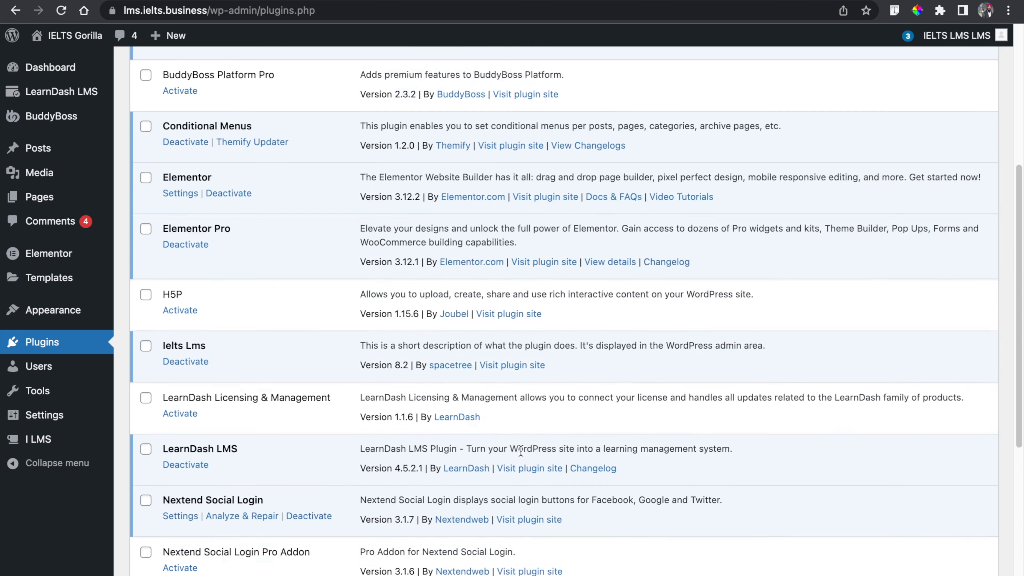
scroll(520, 450, "down", 5)
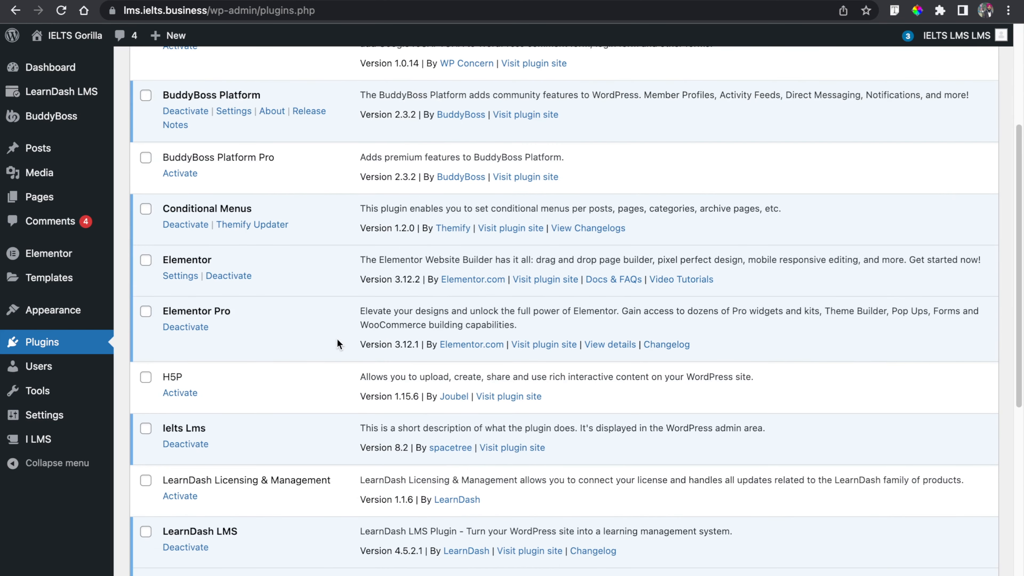
scroll(336, 338, "down", 10)
- Create a new Header template in the Elementor Theme Builder
mouse_move(41, 275)
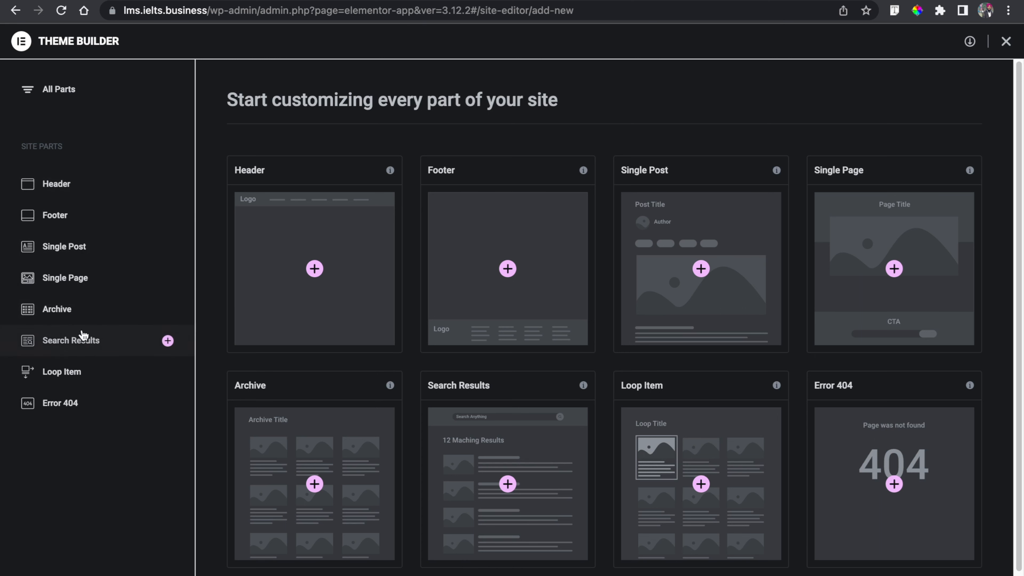
left_click(59, 188)
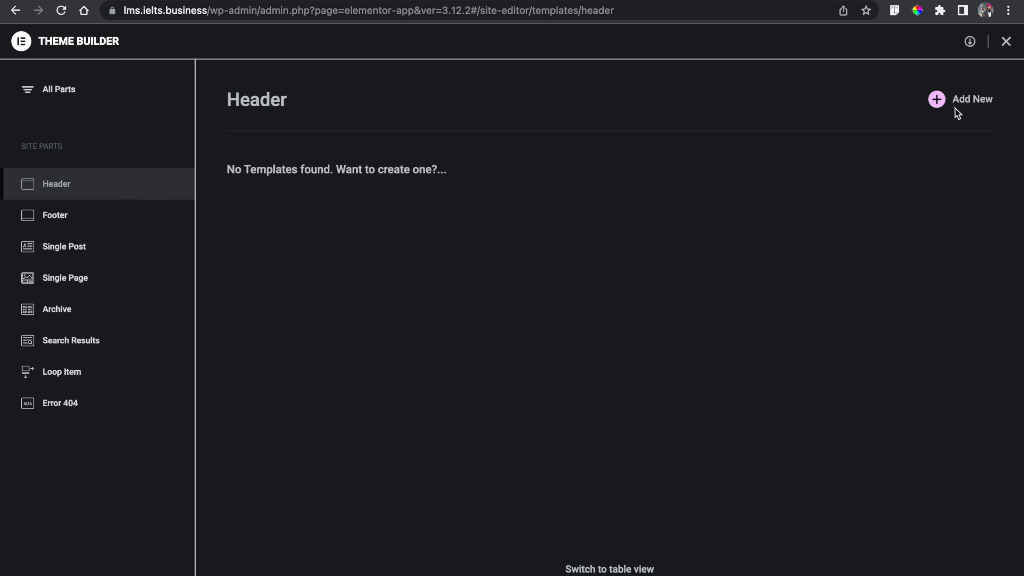
left_click(968, 106)
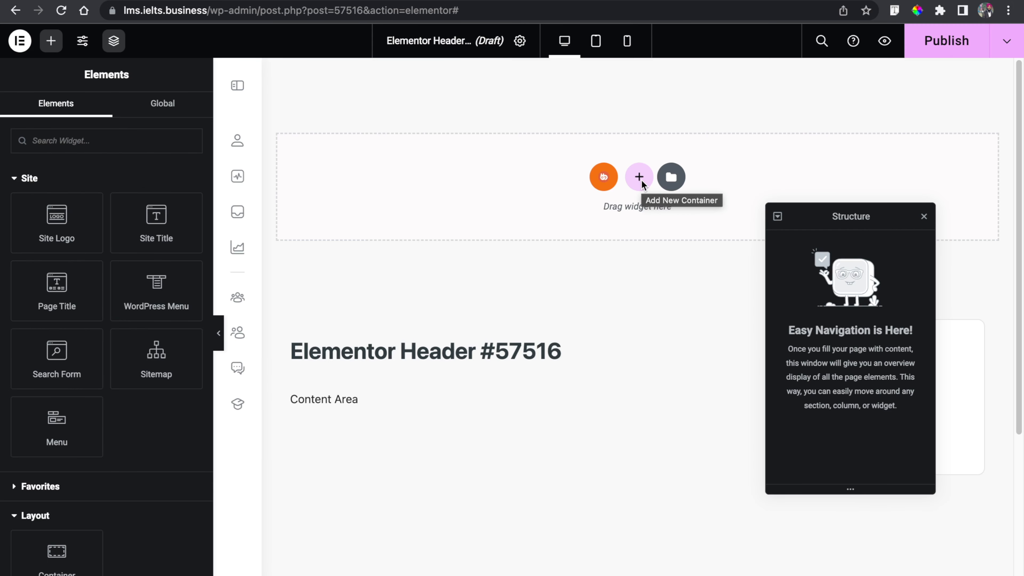
- Close the block library and structure navigator, and add a horizontal-direction container to the header
left_click(641, 178)
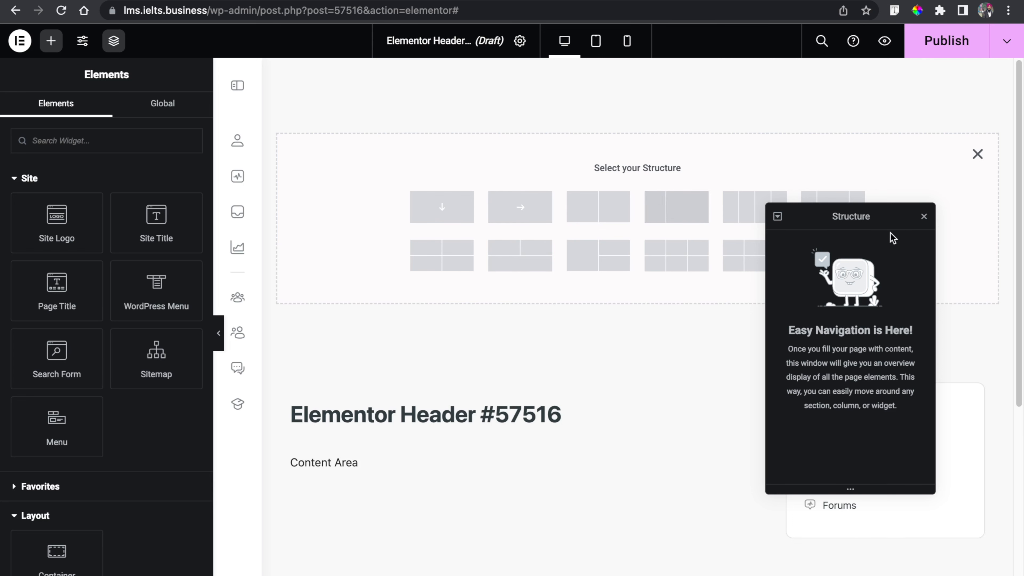
left_click(924, 218)
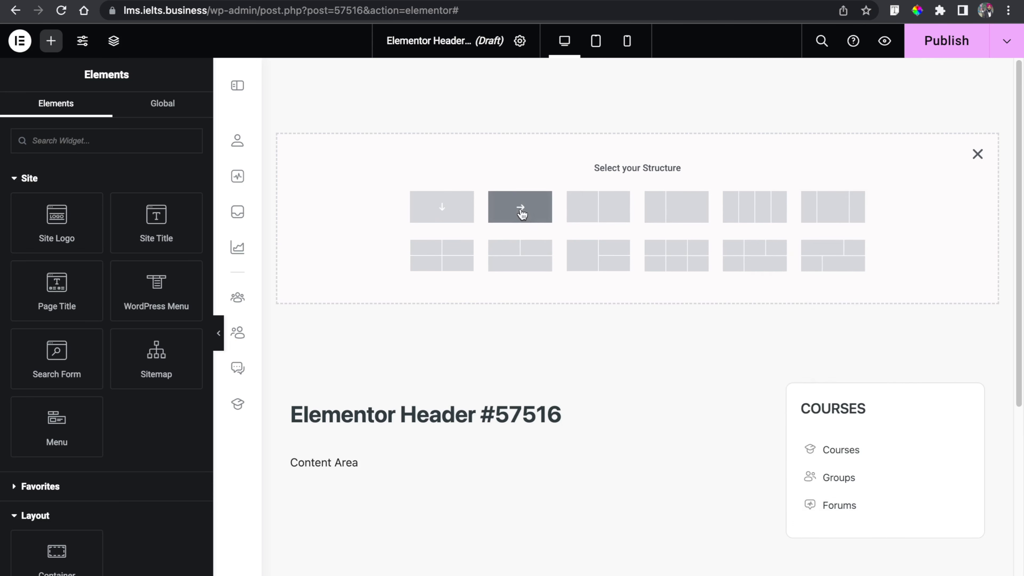
left_click(521, 207)
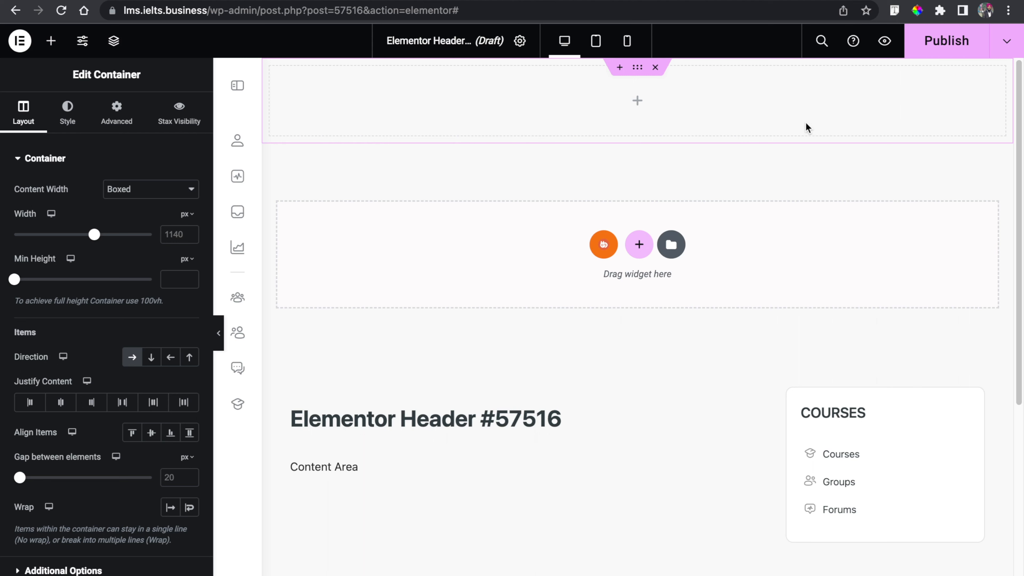
- Place a Site Logo widget inside the header container
left_click(54, 45)
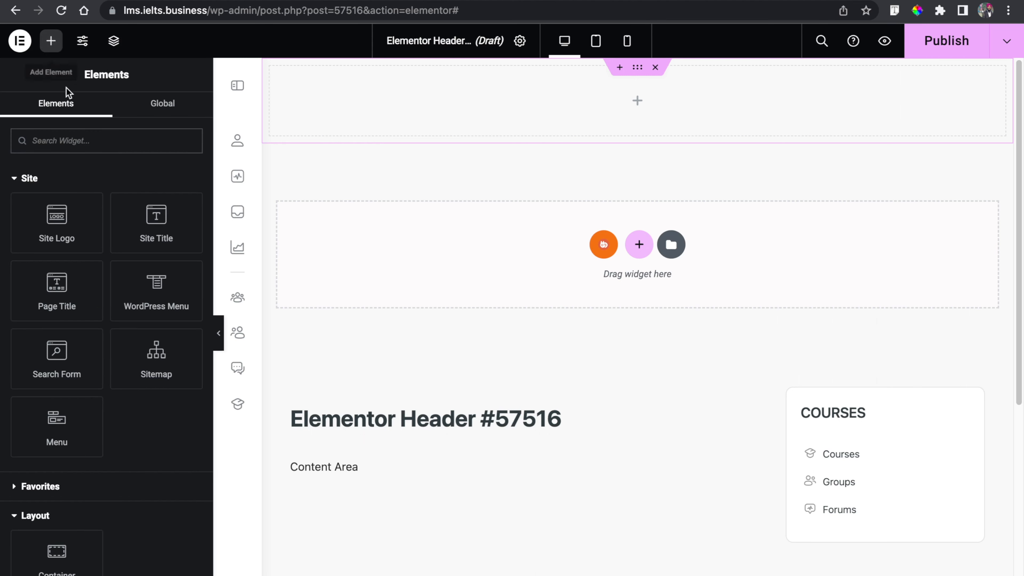
left_click_drag(30, 202, 310, 104)
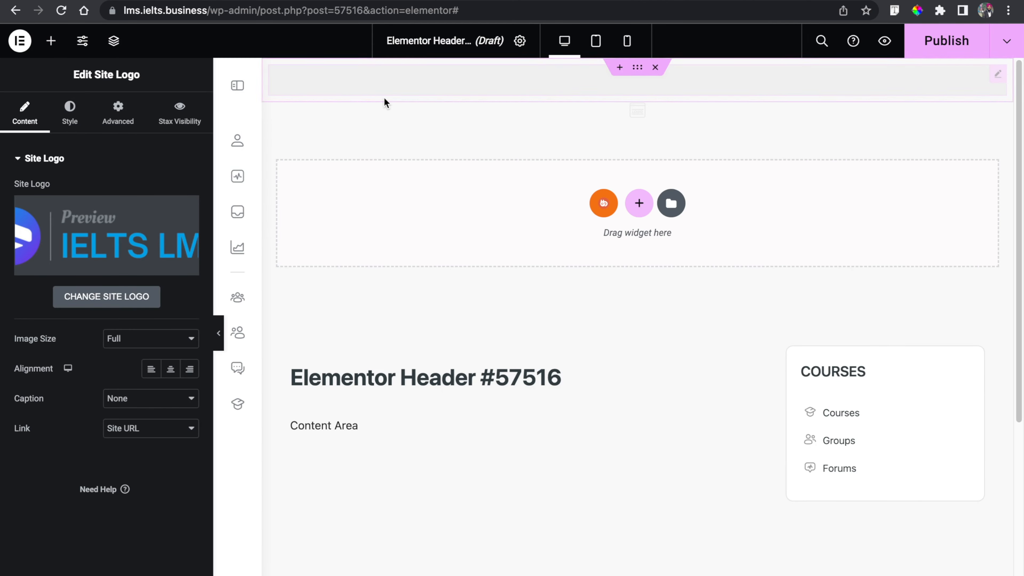
- Open the site identity settings from the logo widget, update them, and return to the editor
left_click(120, 306)
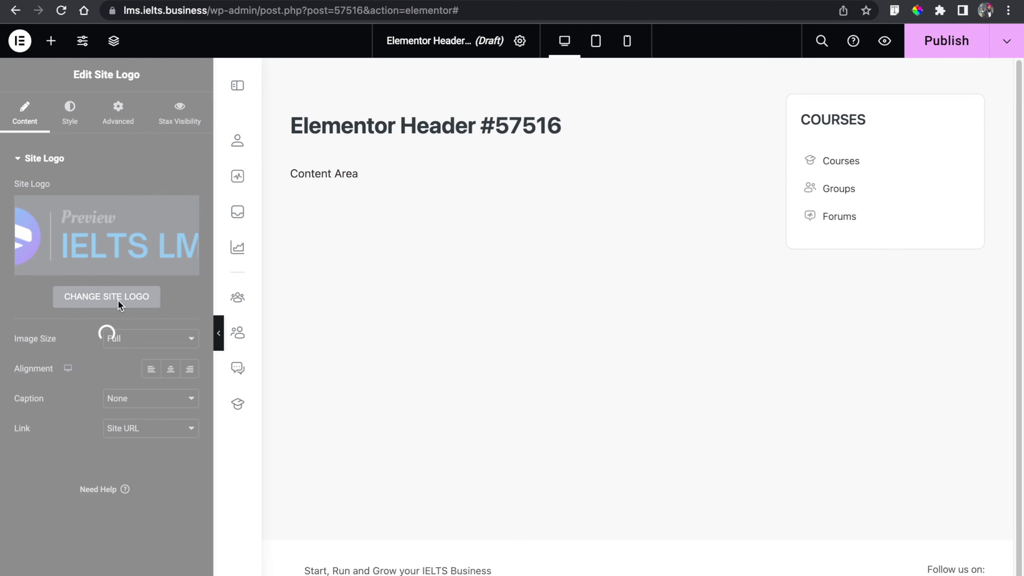
scroll(105, 439, "down", 1)
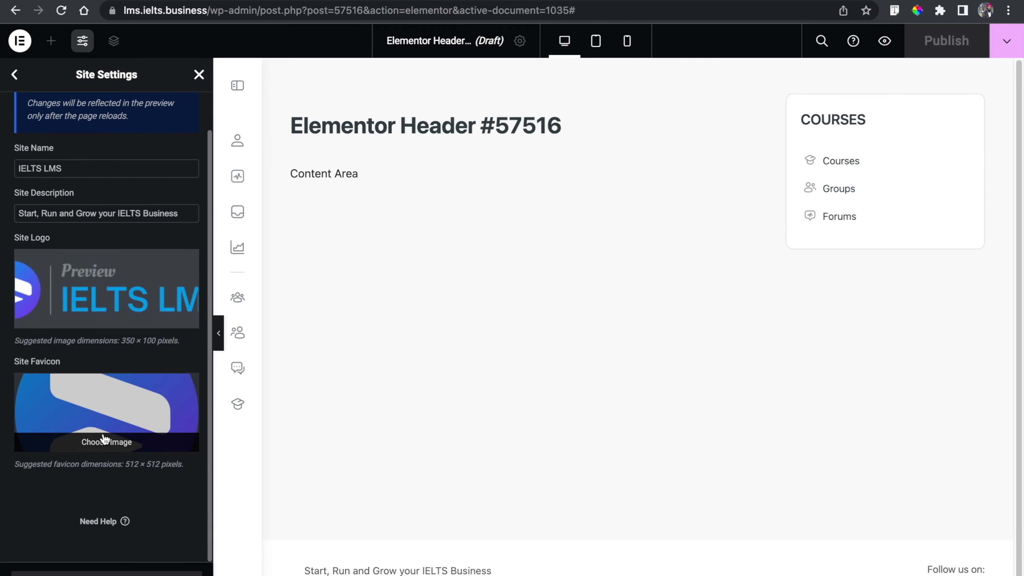
scroll(117, 286, "down", 1)
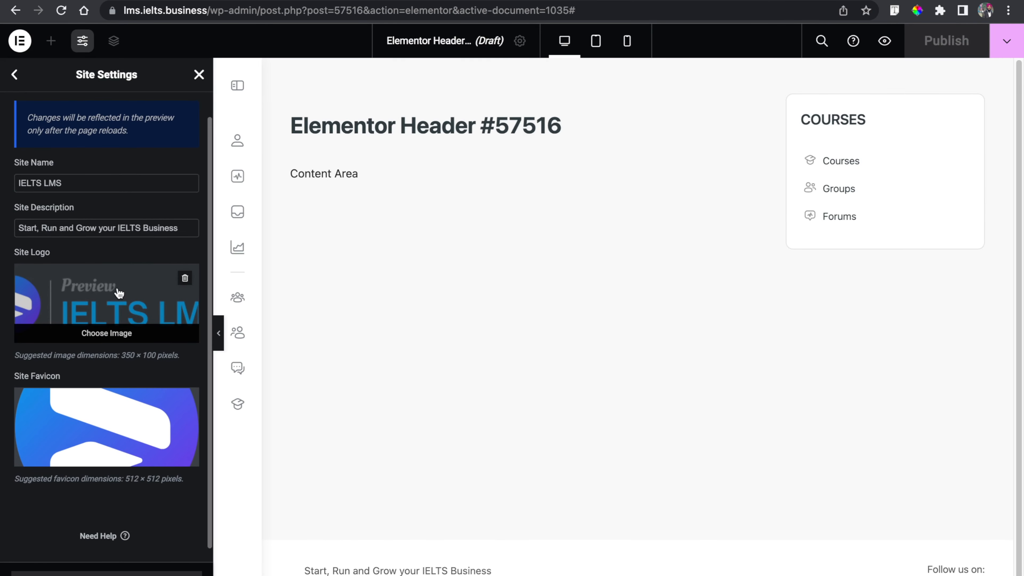
scroll(106, 415, "up", 2)
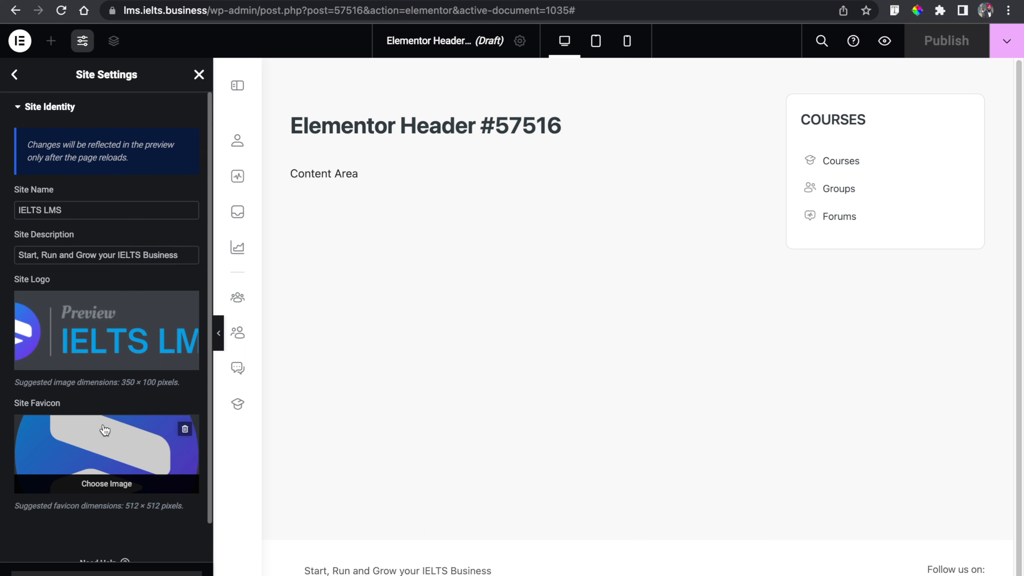
left_click(114, 208)
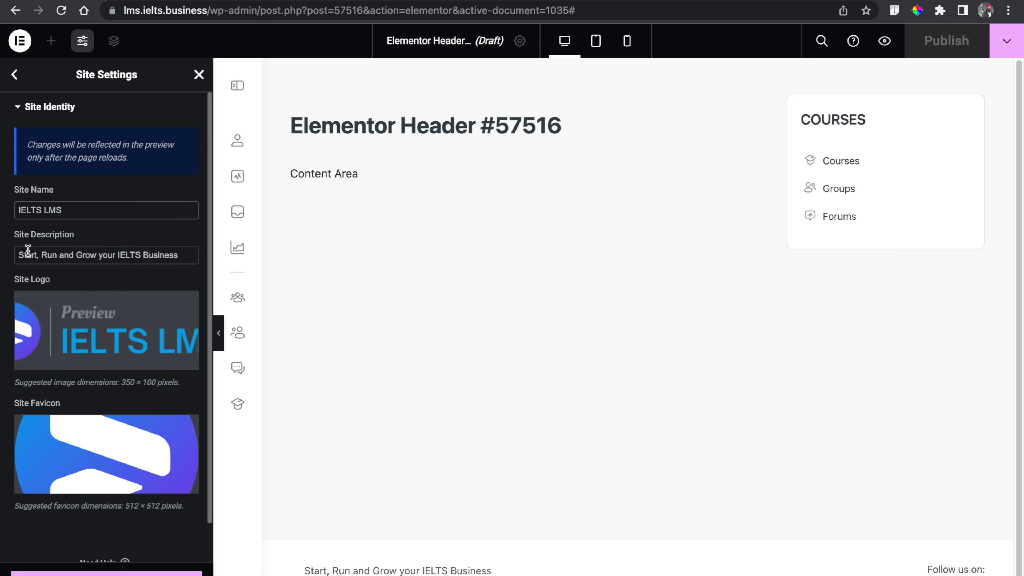
left_click(106, 574)
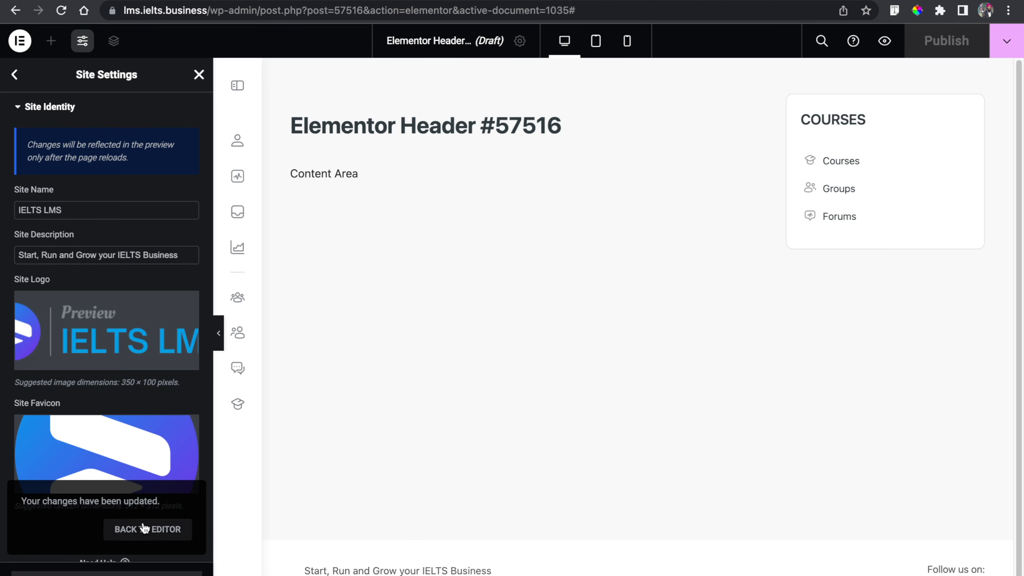
left_click(144, 530)
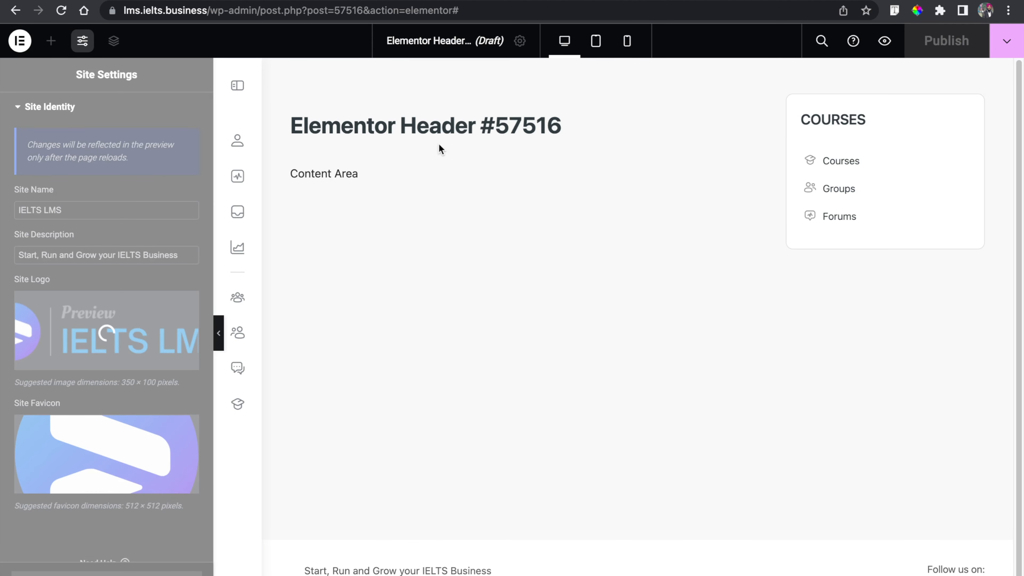
- Set the site logo's max width to 54% and align it to the left
left_click(464, 114)
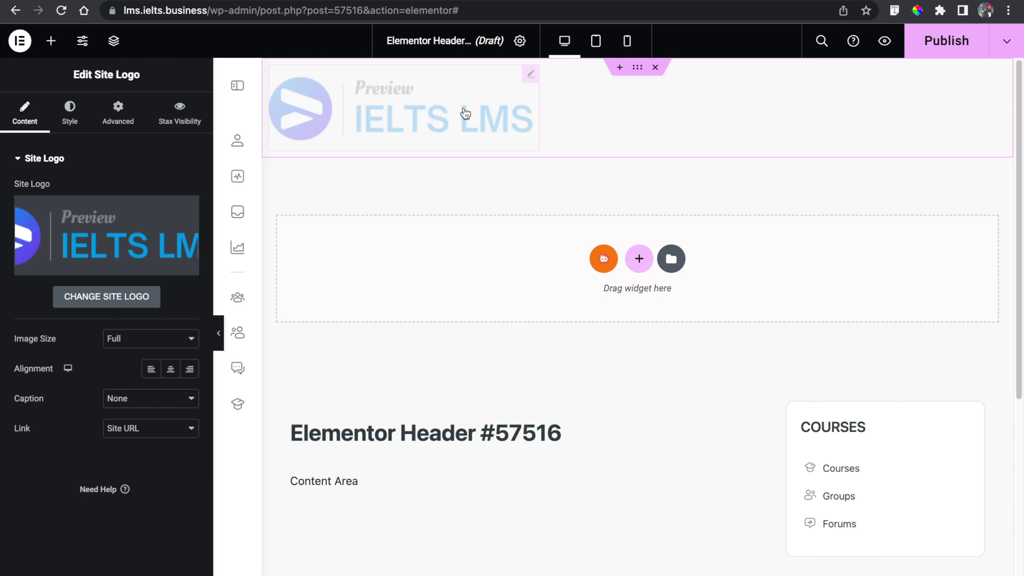
left_click(71, 118)
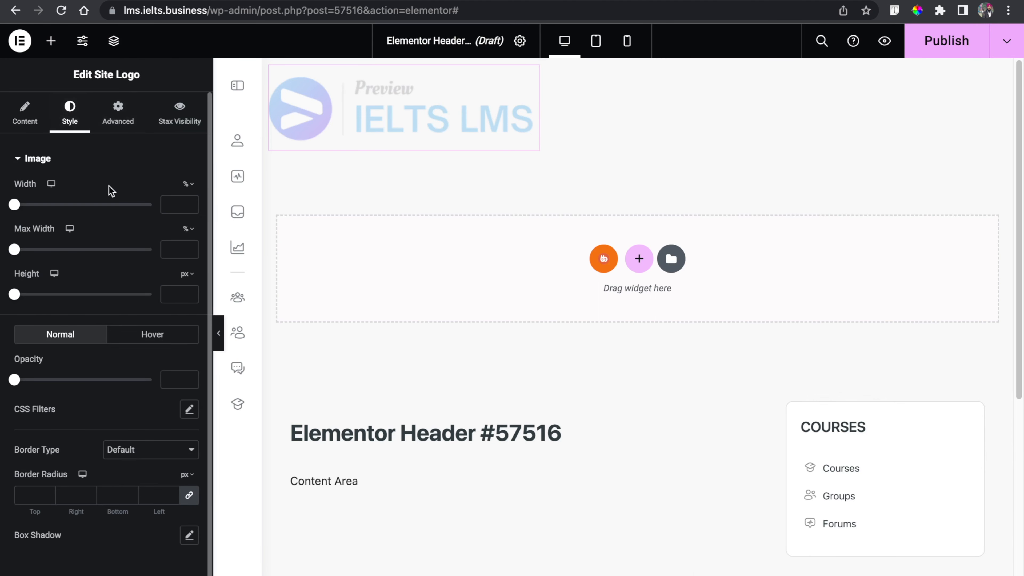
left_click_drag(15, 250, 90, 258)
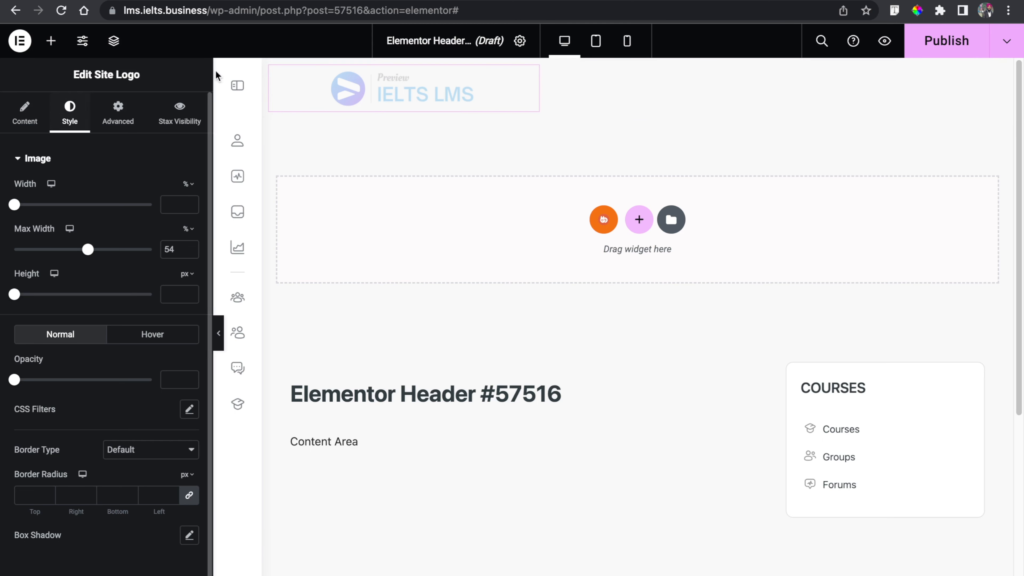
left_click(24, 114)
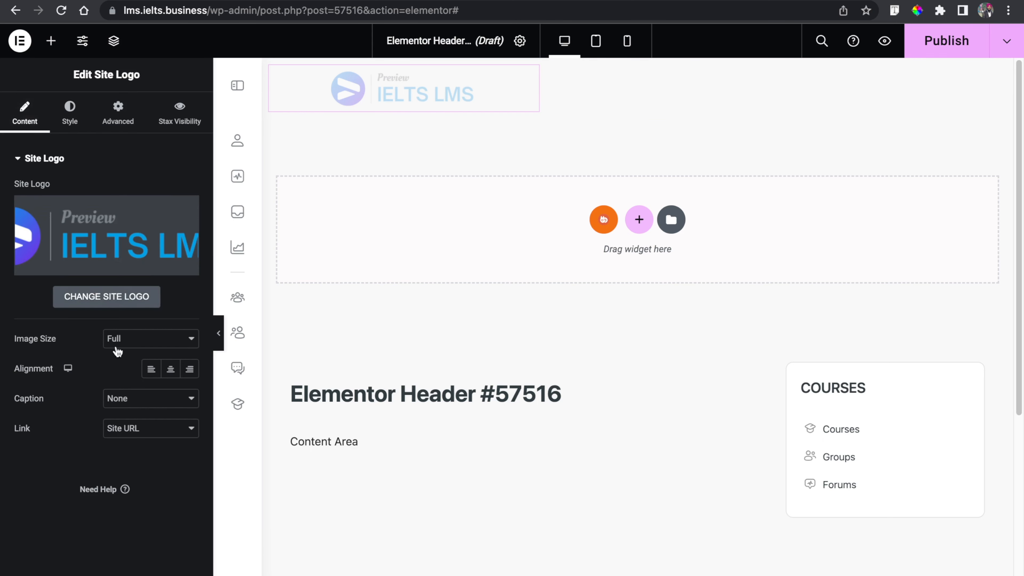
left_click(151, 372)
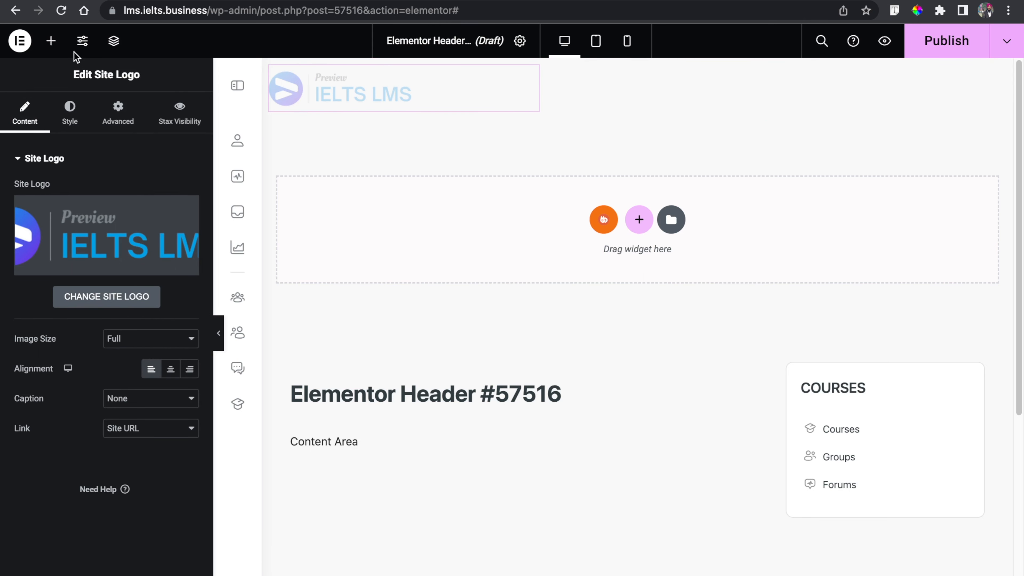
- Add a WordPress Menu widget beside the logo and set it to show the Primary menu
left_click(60, 46)
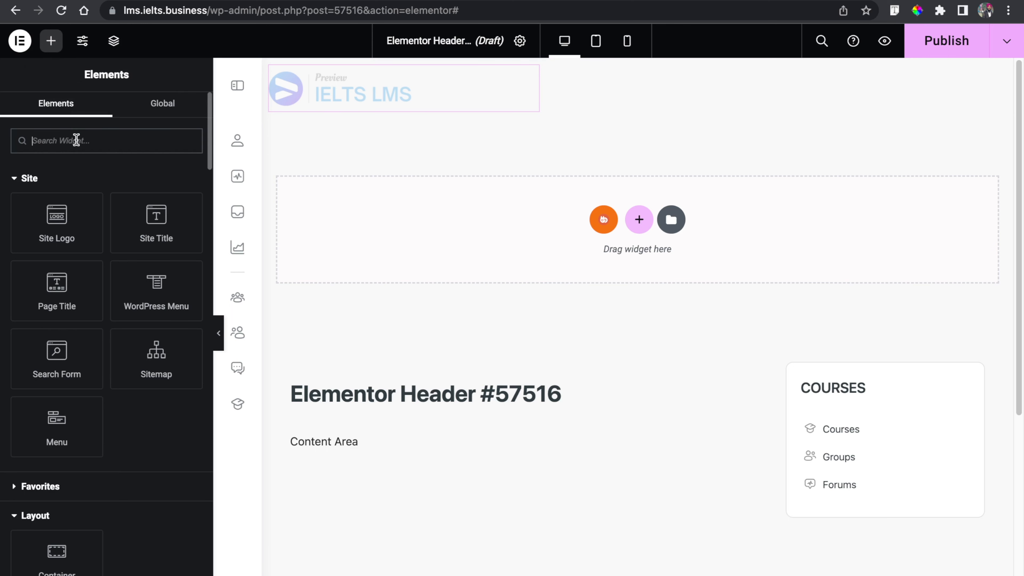
type("men")
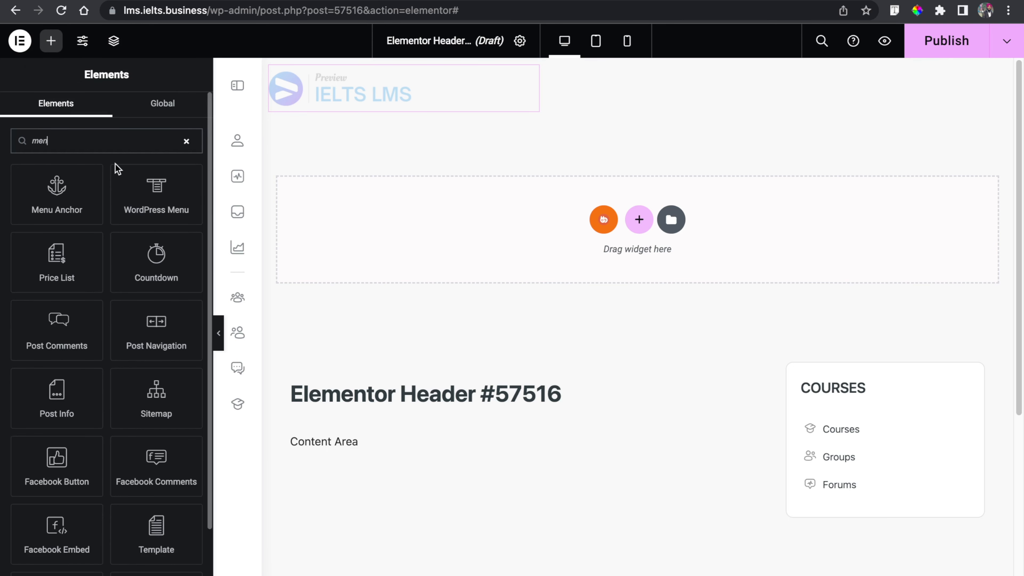
left_click_drag(145, 193, 508, 97)
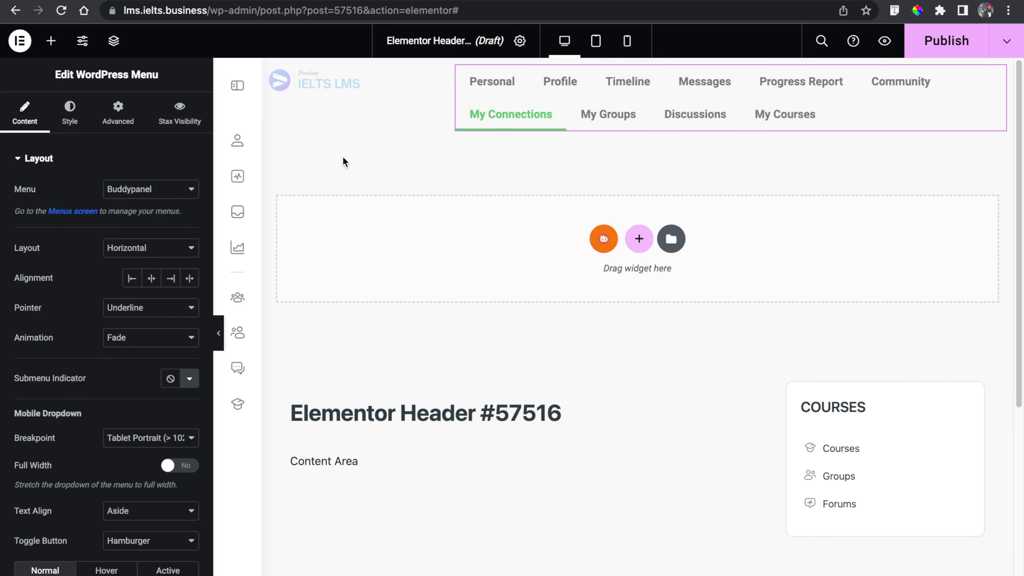
left_click(120, 192)
left_click(129, 205)
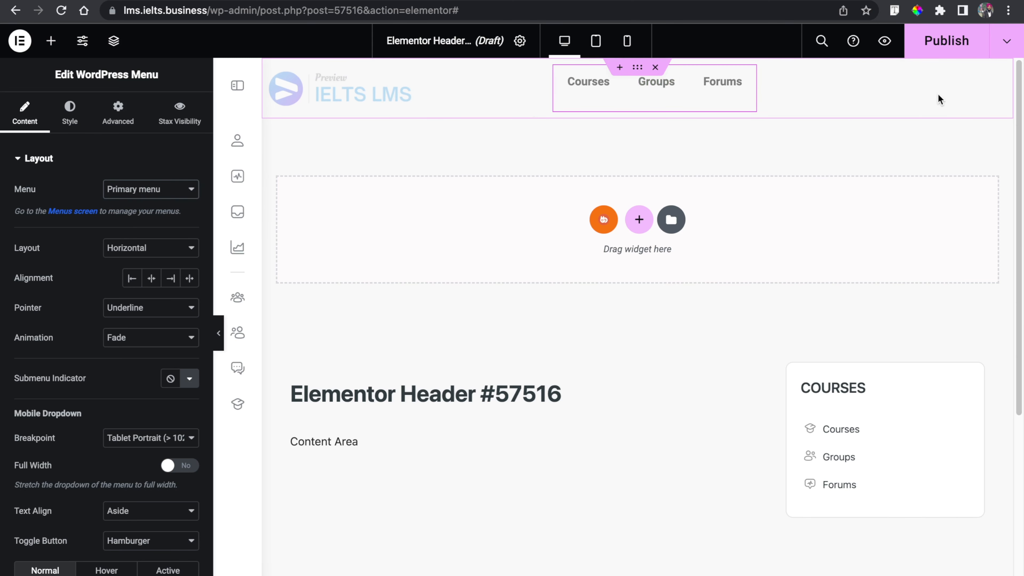
- Add a Button widget to the right of the menu and duplicate it
left_click(50, 41)
type("butt")
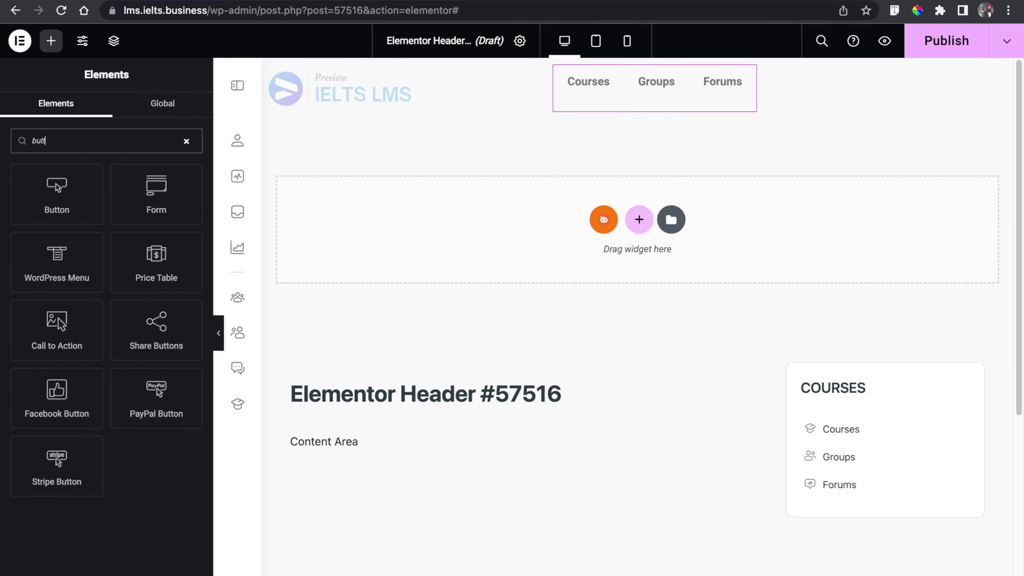
left_click_drag(49, 183, 800, 100)
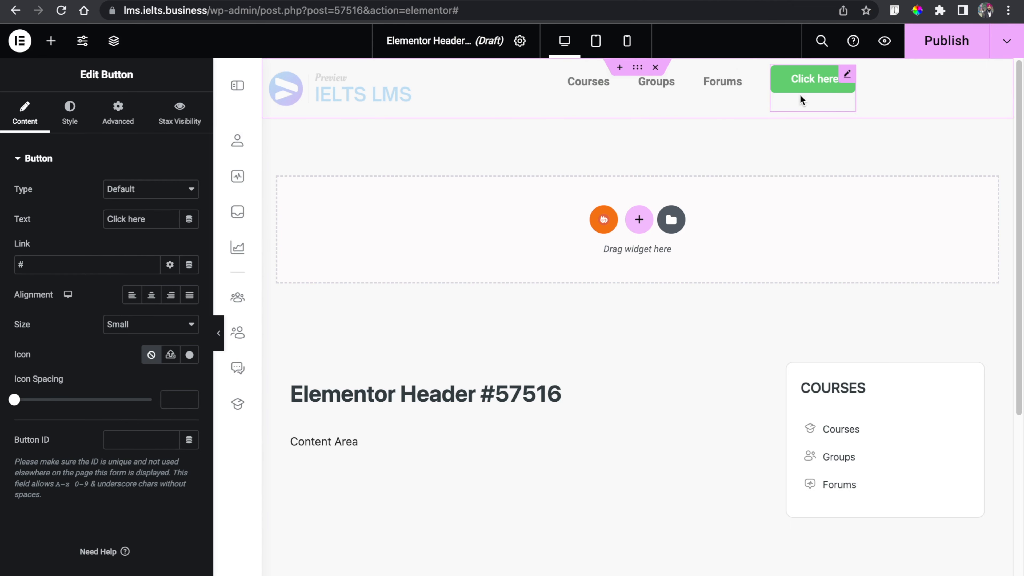
right_click(809, 80)
left_click(832, 118)
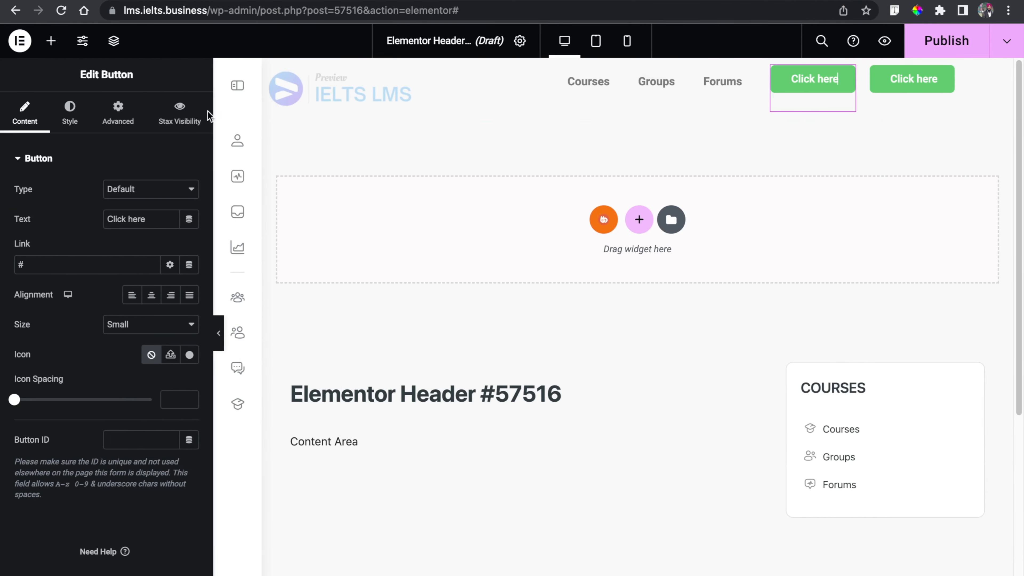
- Label the first button Login and the second button Register
triple_click(142, 219)
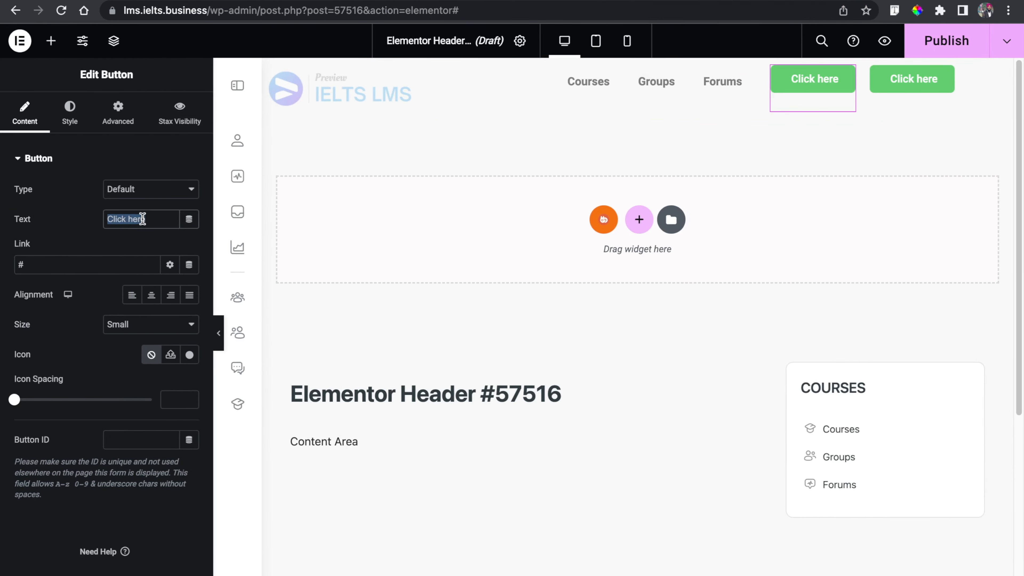
type("Login")
left_click(872, 79)
triple_click(142, 219)
type("Register")
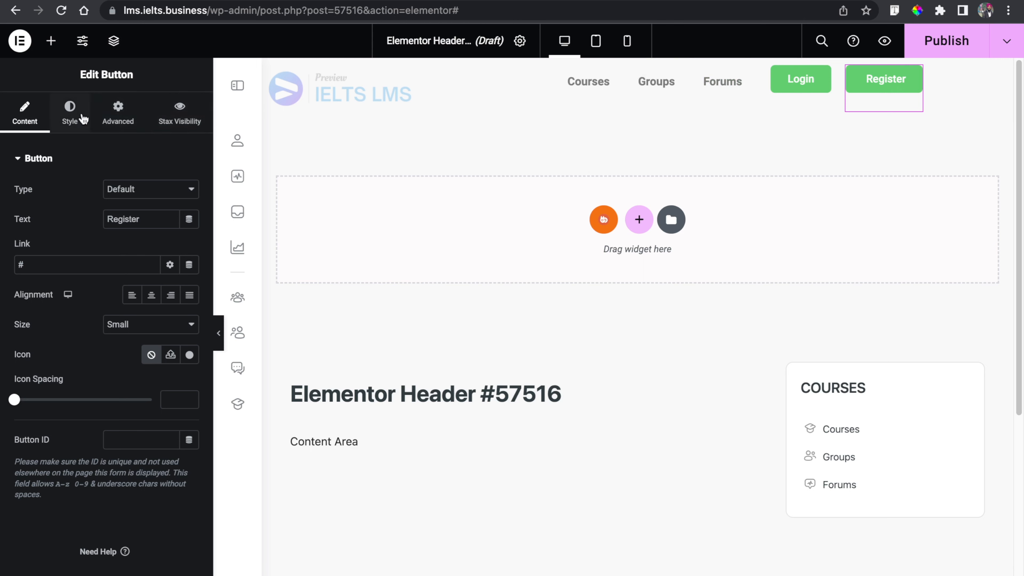
- Set the Register button's background color to #3E35FD
left_click(70, 115)
left_click(188, 339)
left_click_drag(121, 523, 136, 522)
left_click(165, 444)
mouse_move(172, 432)
left_mouse_down()
mouse_move(161, 403)
mouse_move(140, 401)
mouse_move(155, 392)
left_mouse_up()
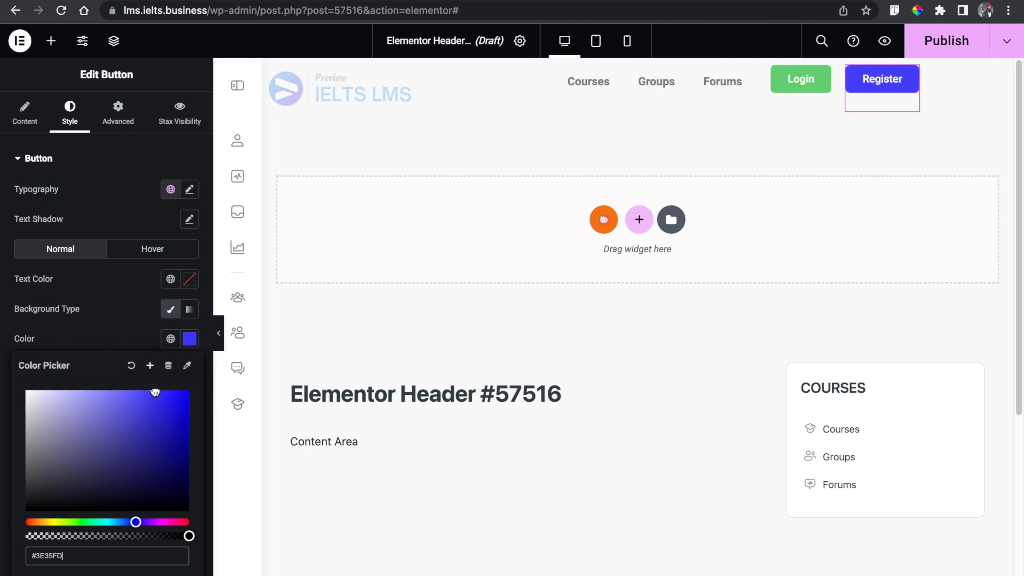
- Set the Register button's border radius to 0 on all corners
left_click(108, 343)
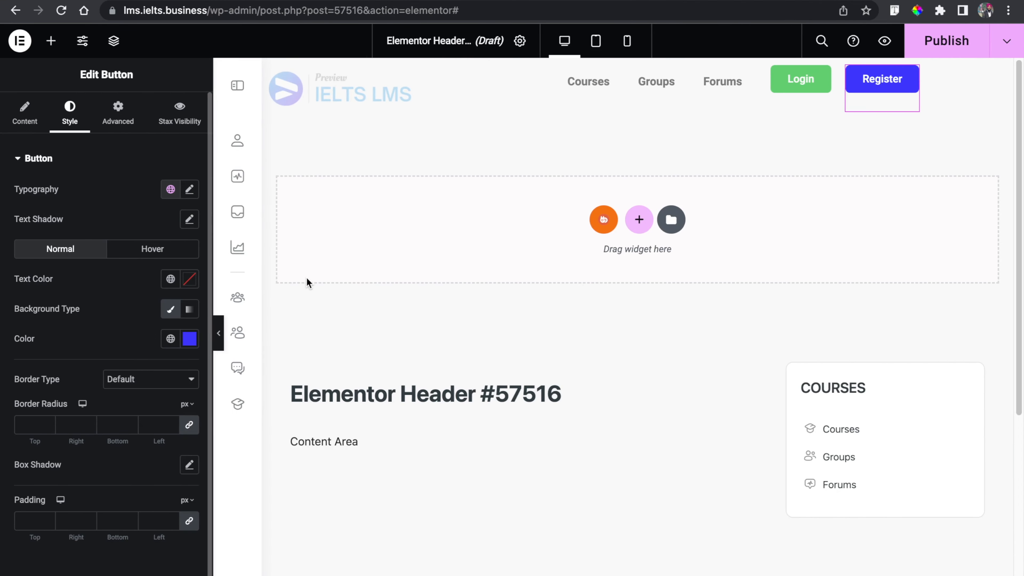
left_click(27, 423)
type("0")
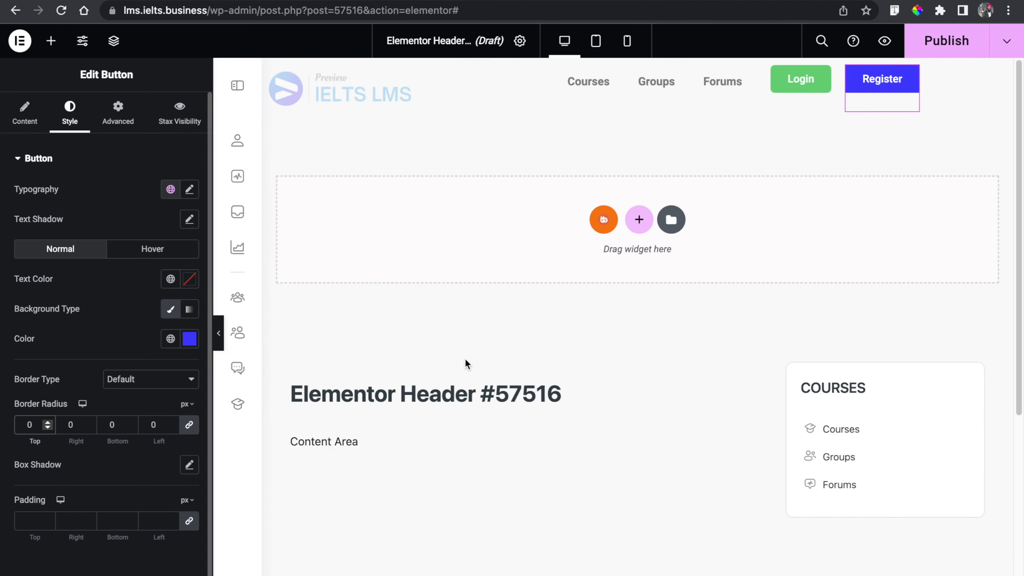
- Set the Register button's size to Extra Large
left_click(28, 114)
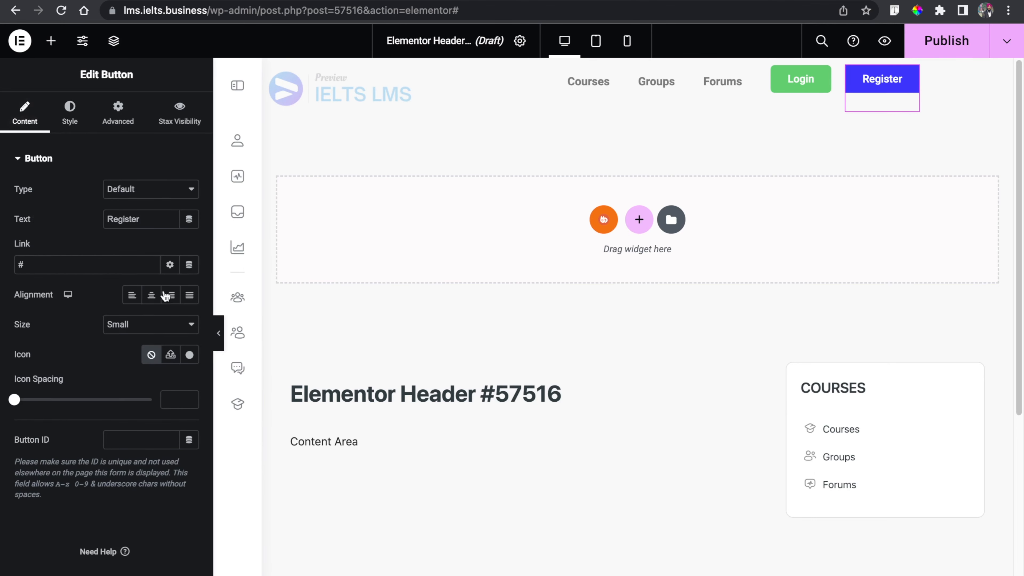
left_click(145, 325)
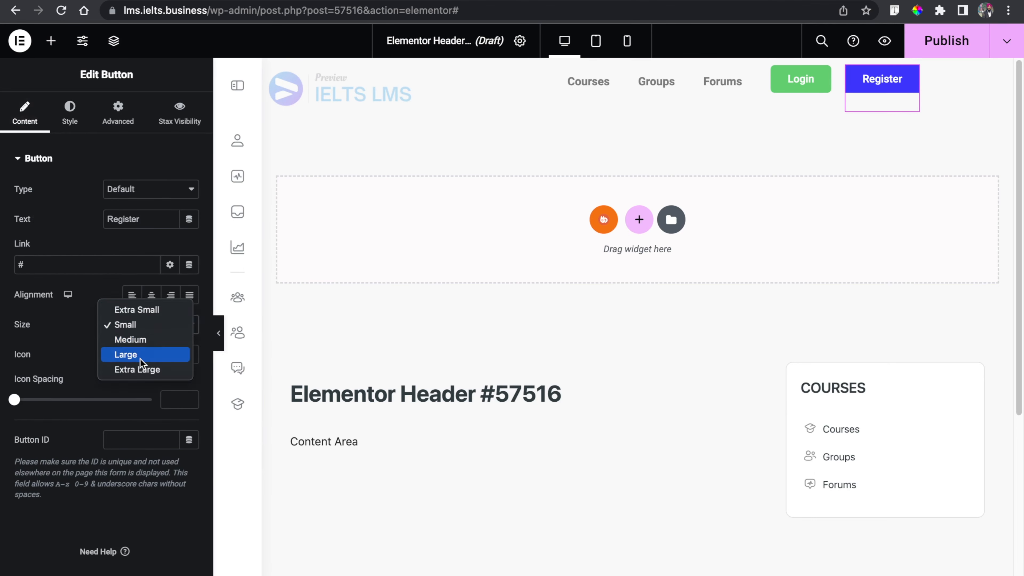
left_click(141, 370)
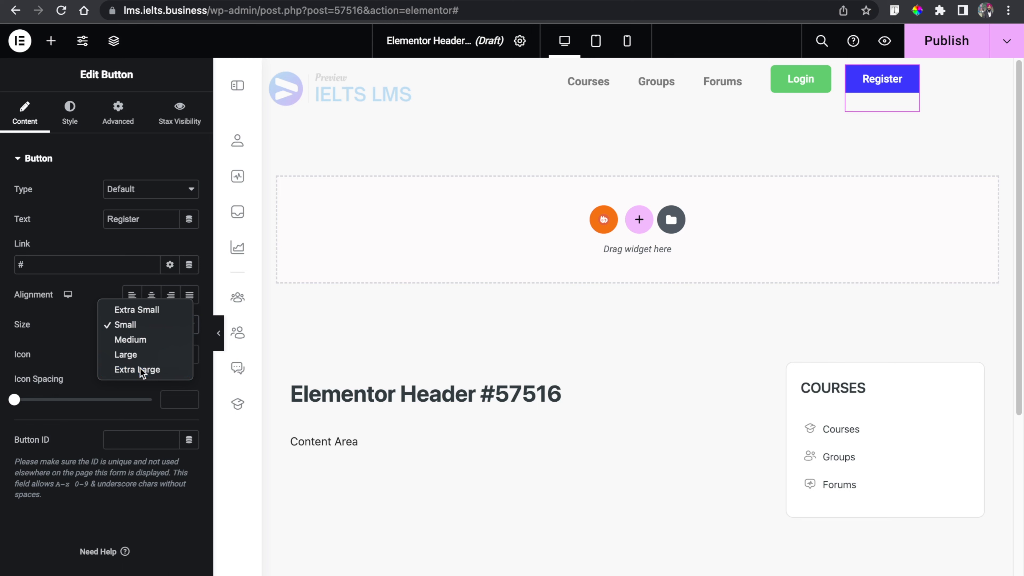
- Select the Login button and make its background color fully transparent
left_click(802, 90)
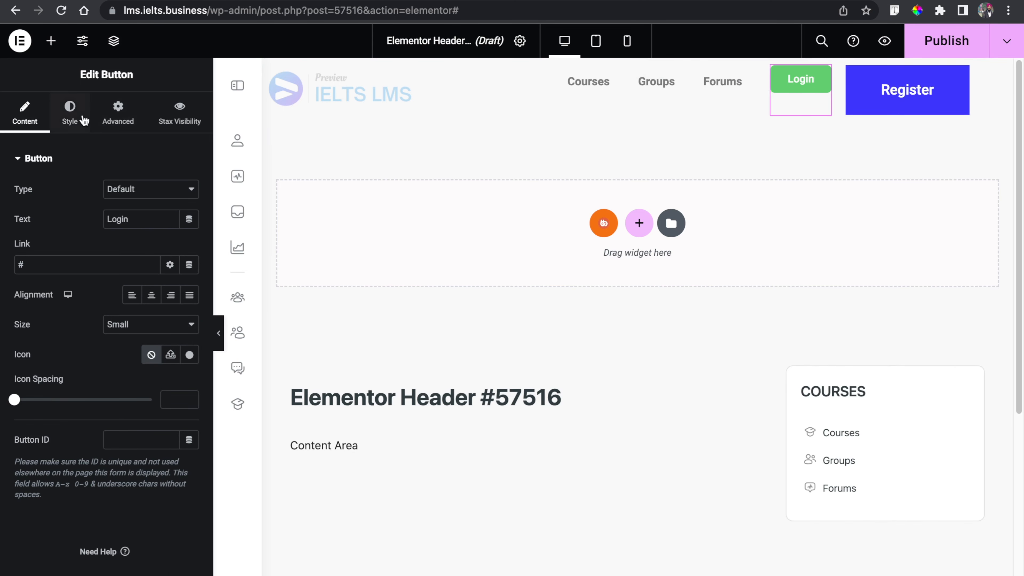
left_click(71, 115)
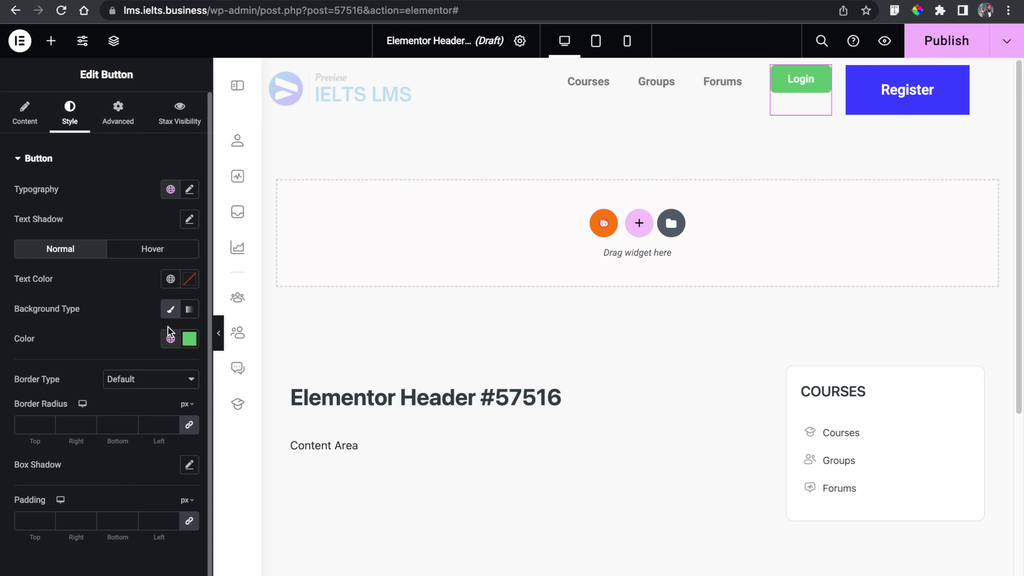
left_click(189, 338)
left_click_drag(181, 537, 27, 538)
left_click(2, 494)
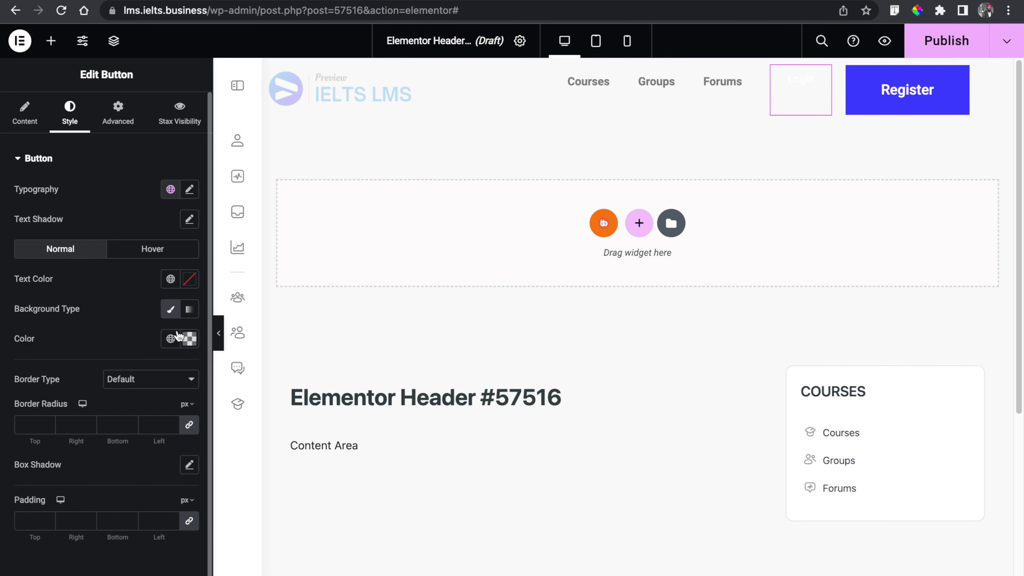
- Set the Login button's text color to black #000000
left_click(190, 280)
left_click(95, 402)
left_click_drag(95, 403, 1, 478)
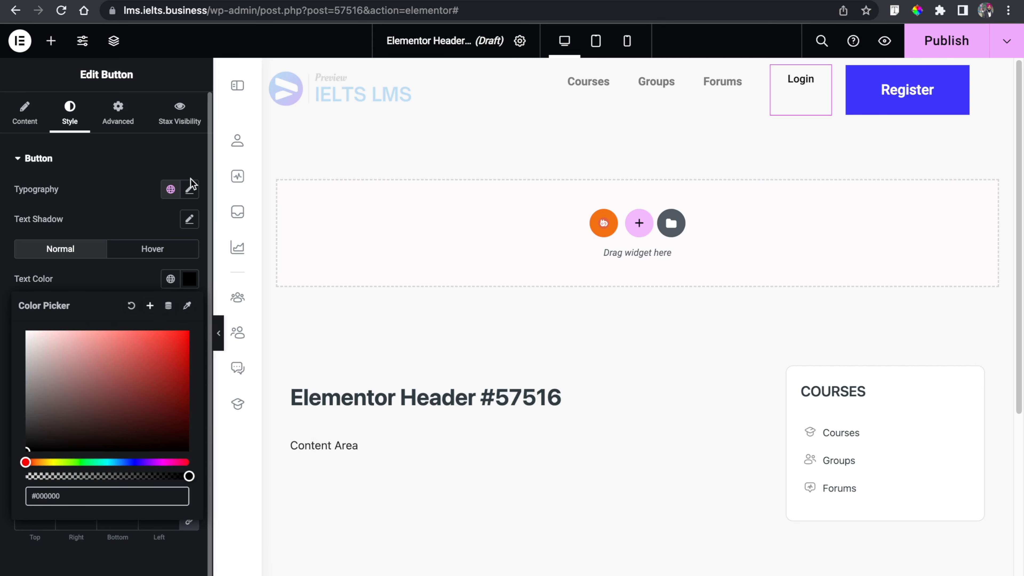
- Set the Login button's typography size to 18 px
left_click(190, 190)
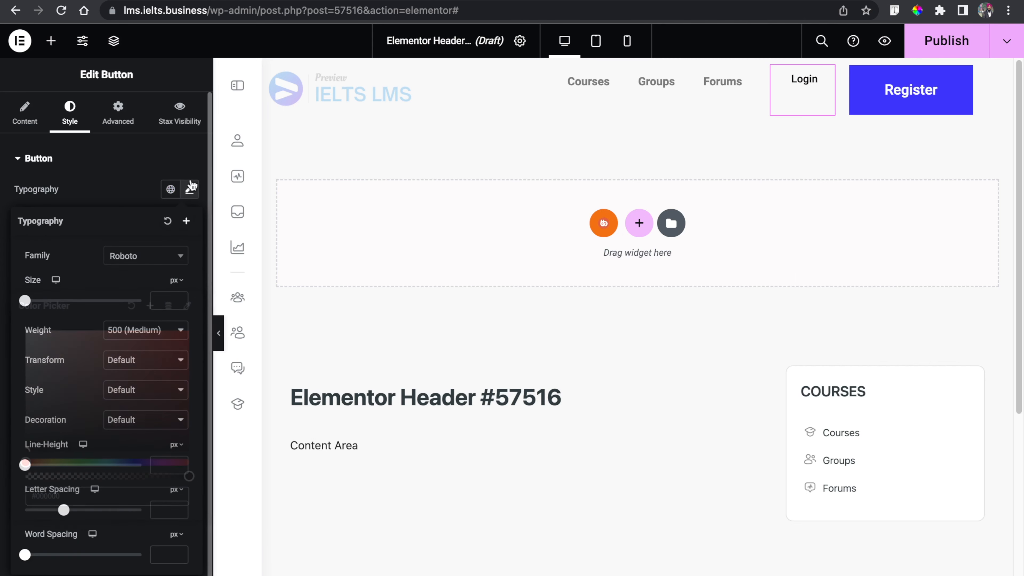
left_click(158, 300)
type("18")
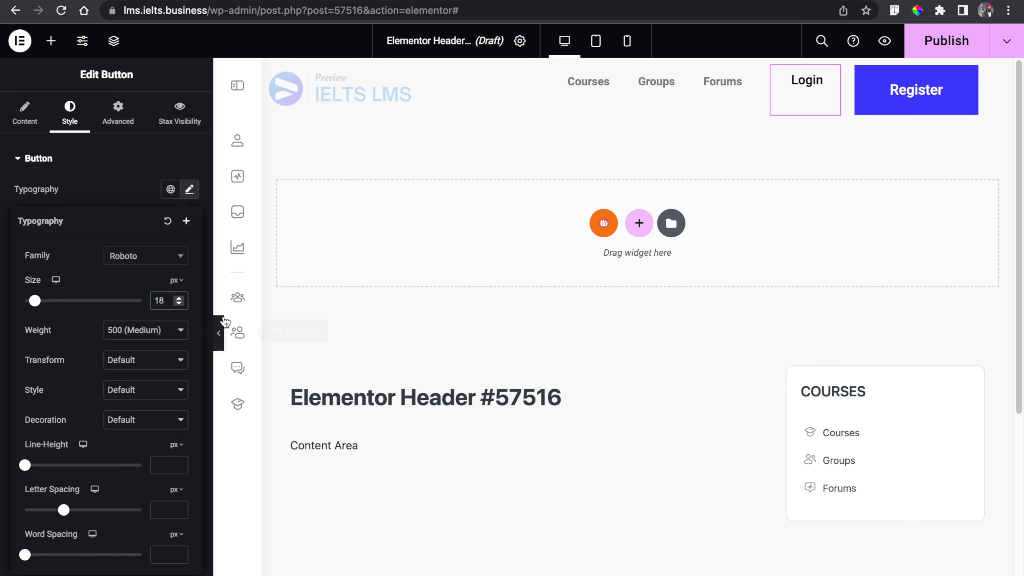
- Select the header container and align its items to the vertical center
left_click(220, 332)
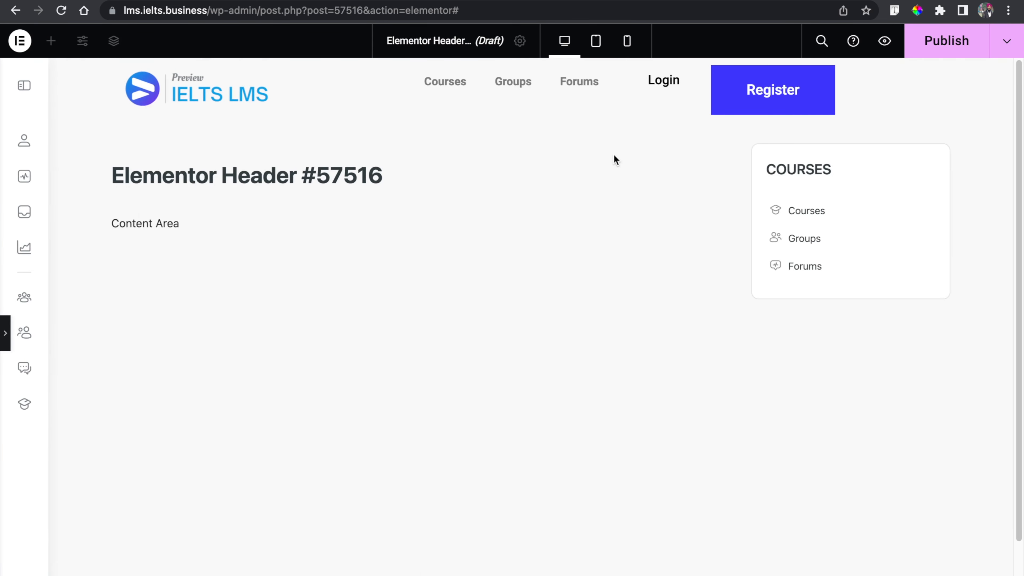
left_click(6, 333)
left_click(637, 67)
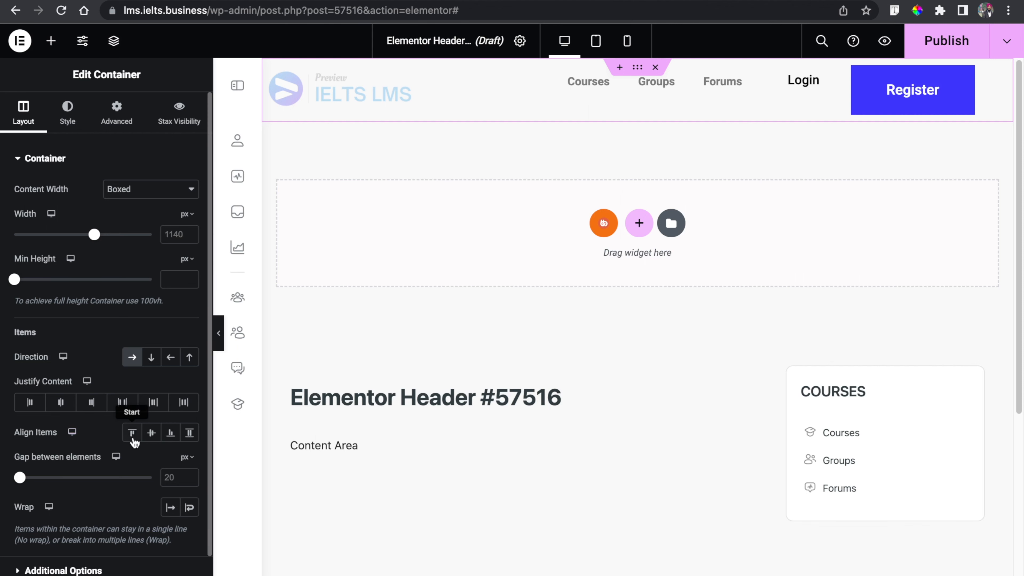
left_click(152, 438)
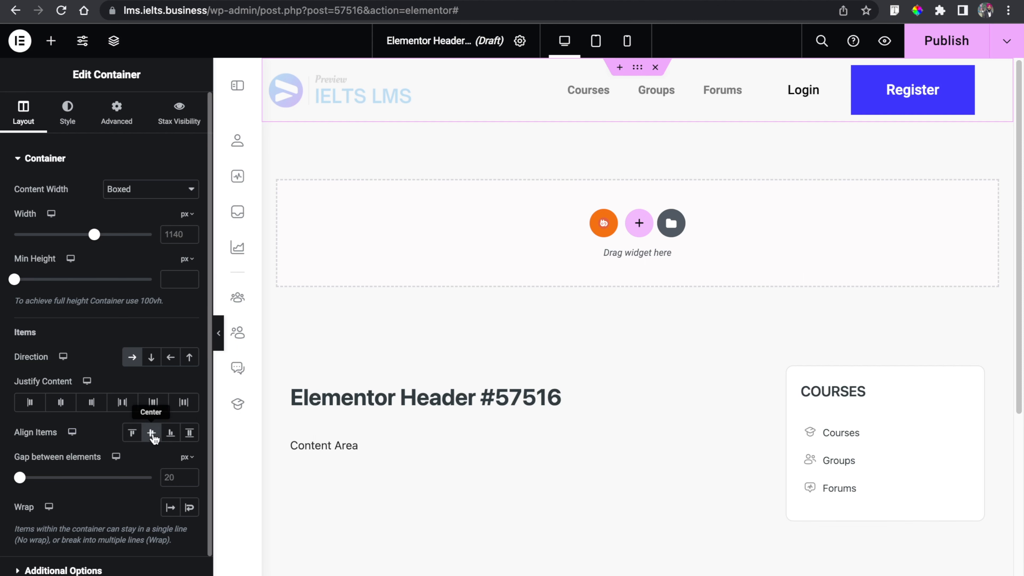
- Set the header container's content justification to Space Between
left_click(220, 334)
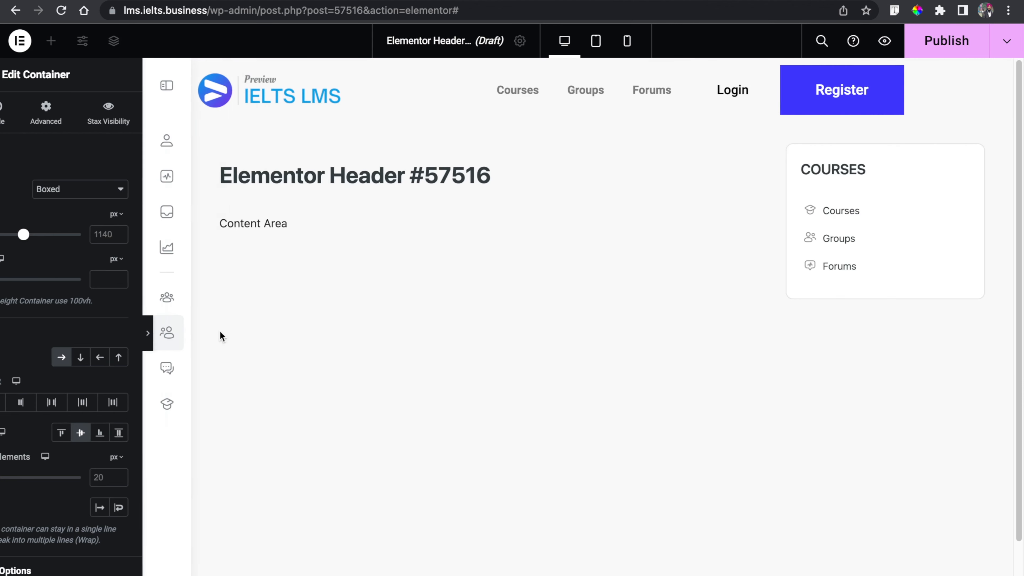
left_click(4, 332)
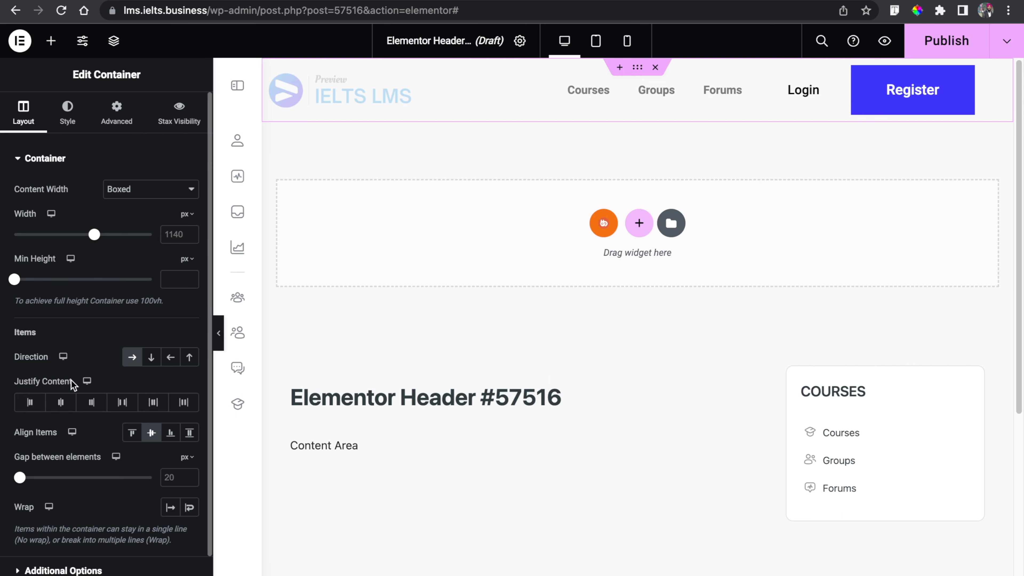
left_click(127, 406)
- Set the header container's content width to Full Width
left_click(221, 333)
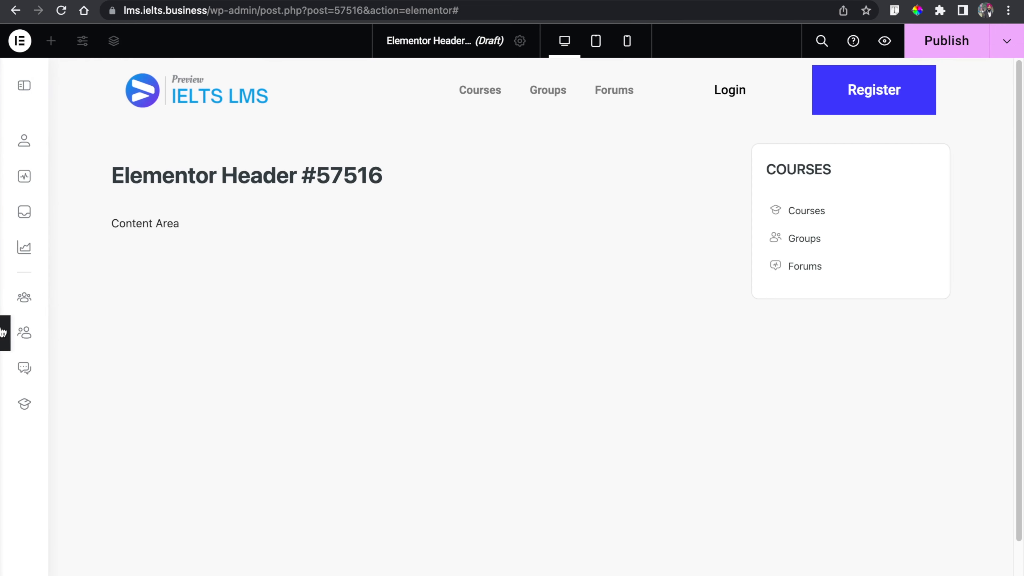
left_click(2, 333)
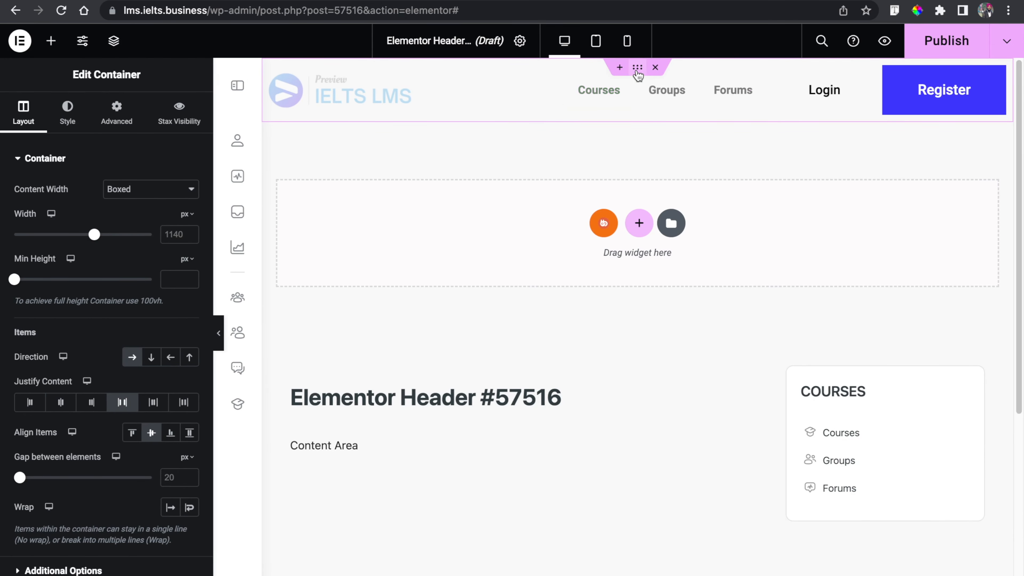
left_click(120, 189)
left_click(127, 200)
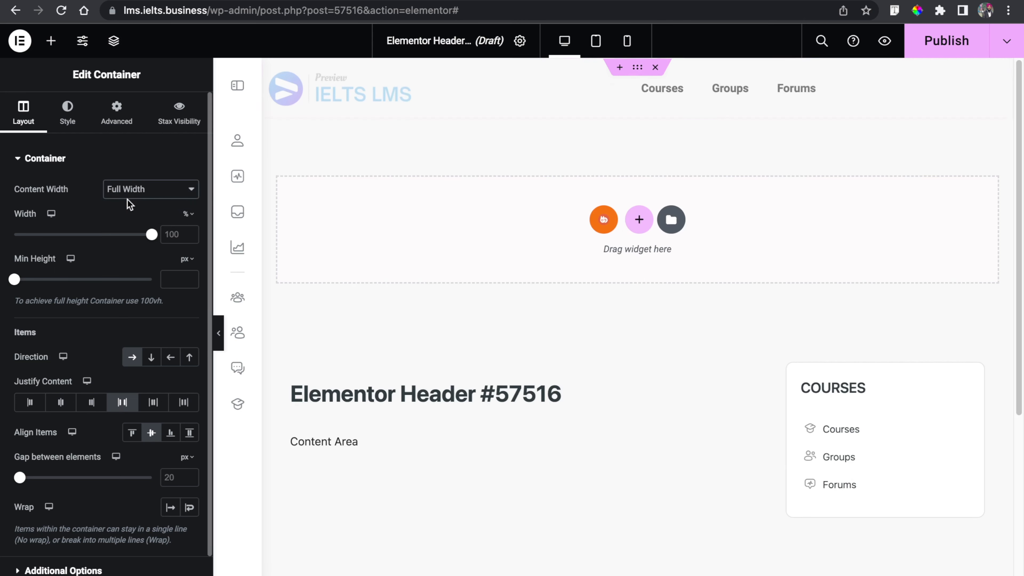
- Set the header container's padding to 0 on all sides
left_click(219, 332)
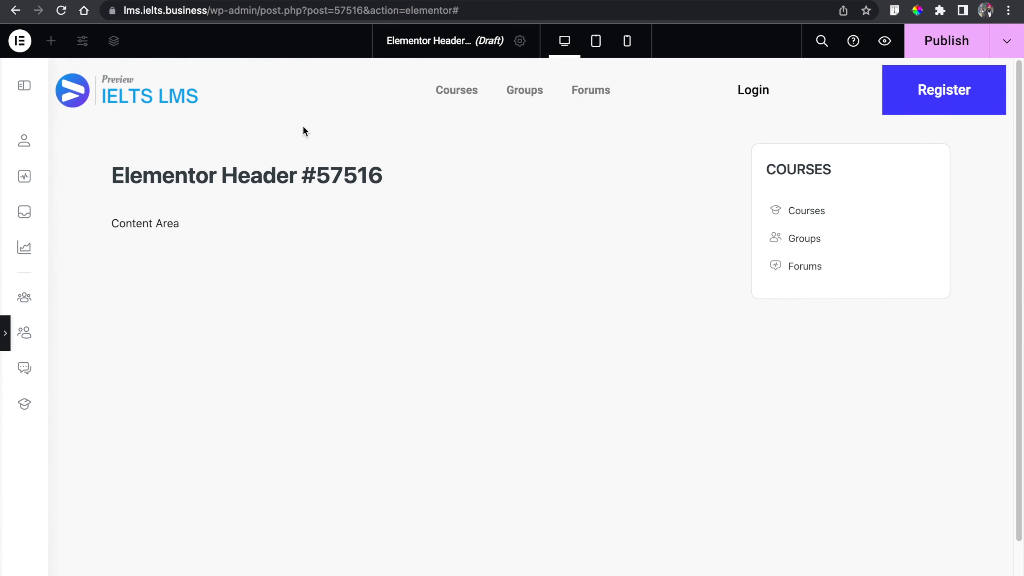
left_click(3, 330)
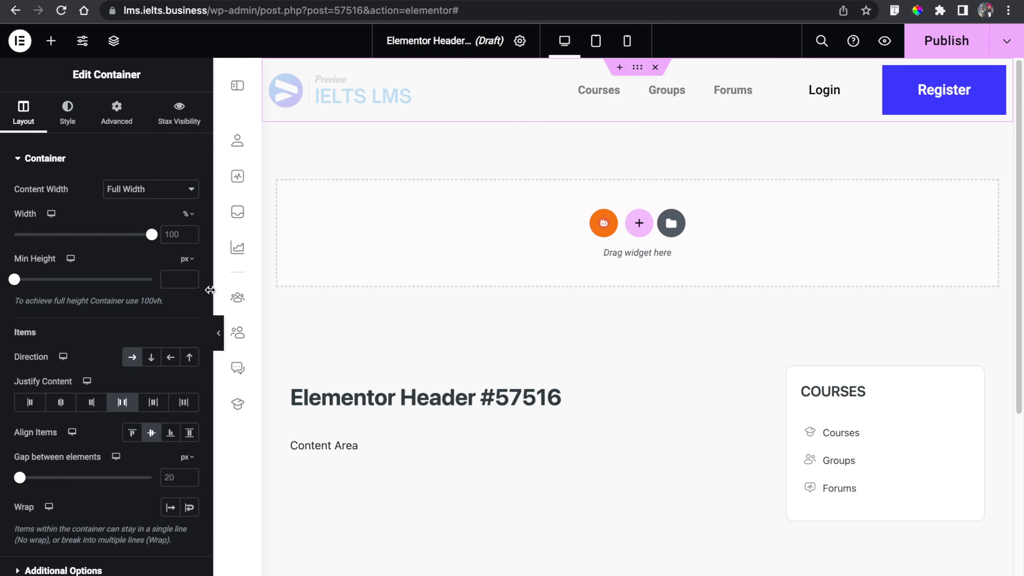
left_click(218, 333)
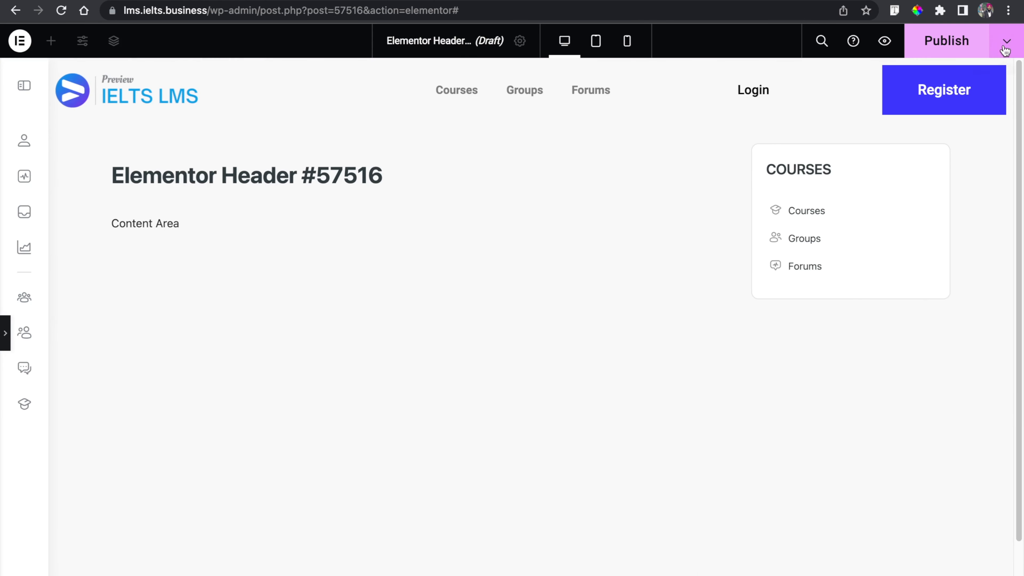
left_click(3, 343)
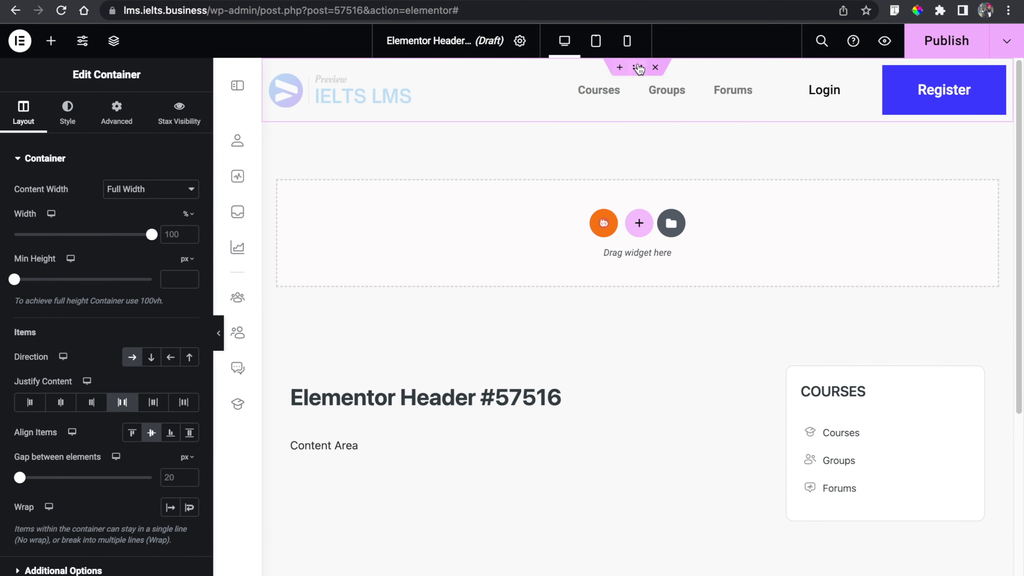
left_click(118, 111)
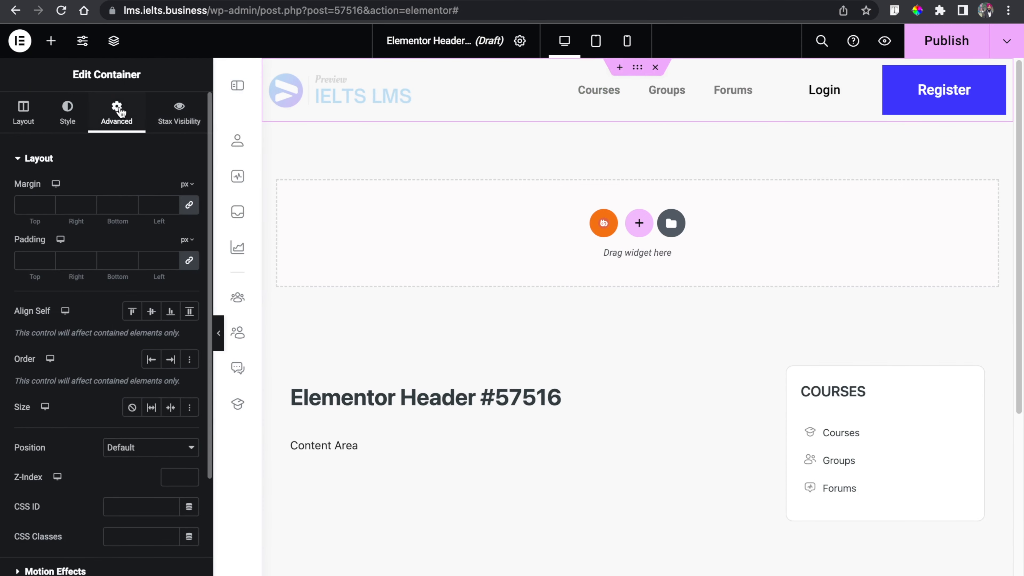
left_click(190, 261)
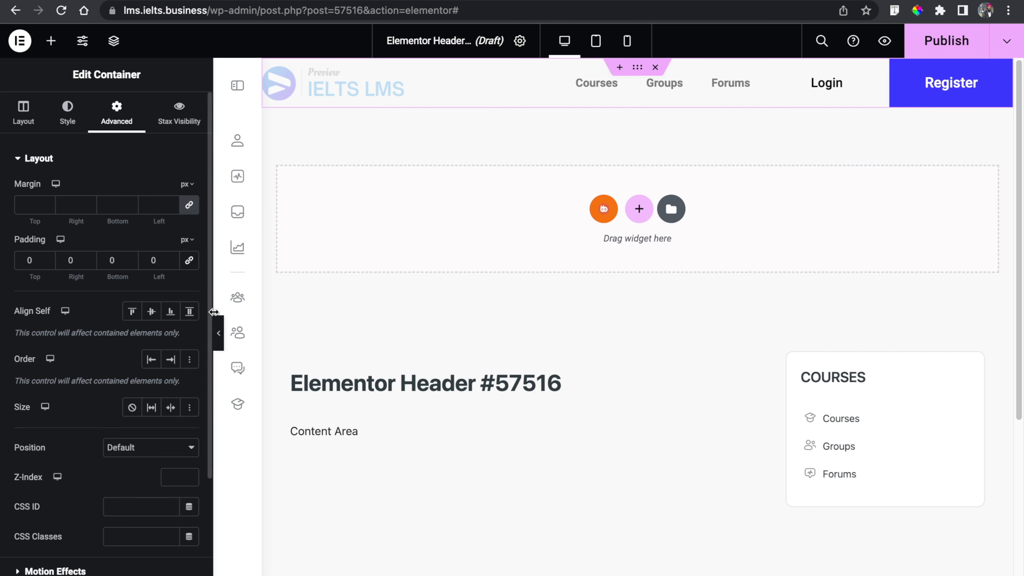
- Select the Login button and set its size to Grow
left_click(219, 333)
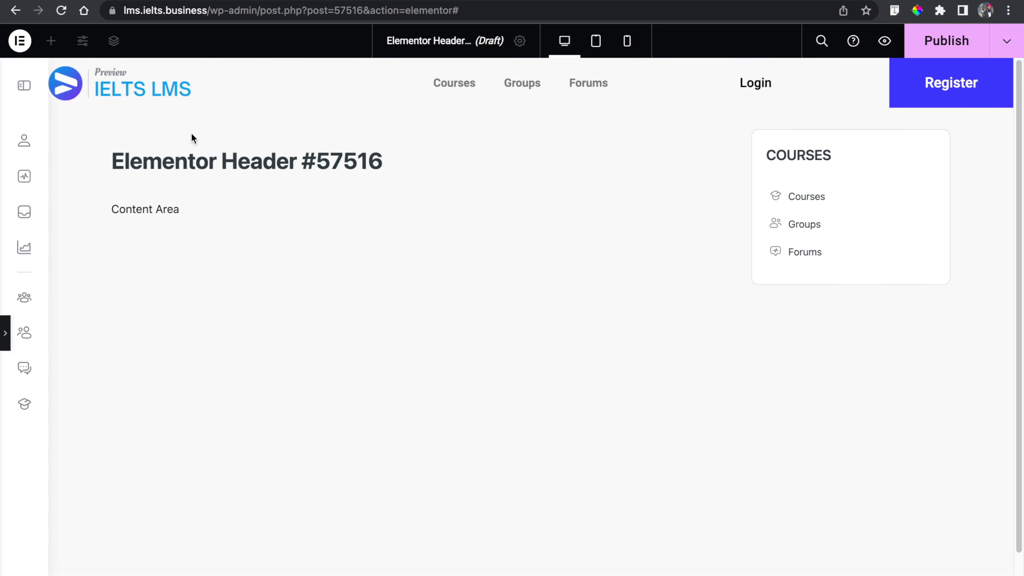
left_click(4, 335)
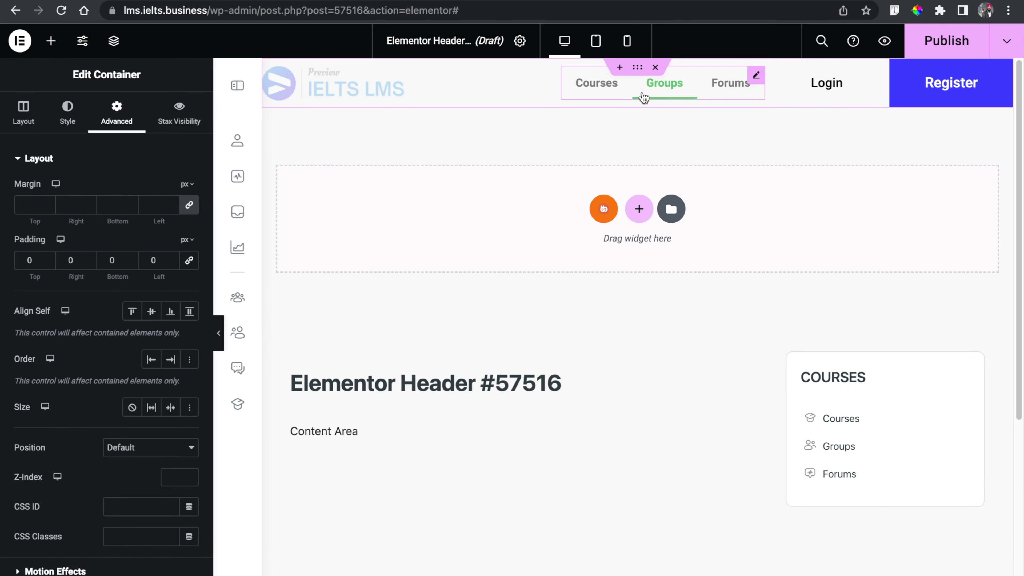
left_click(219, 333)
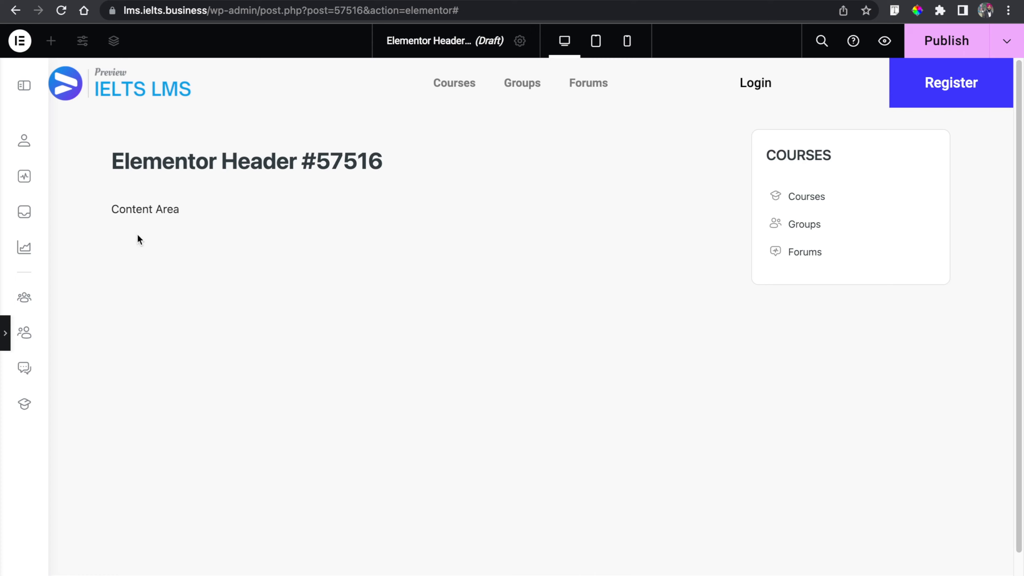
left_click(5, 333)
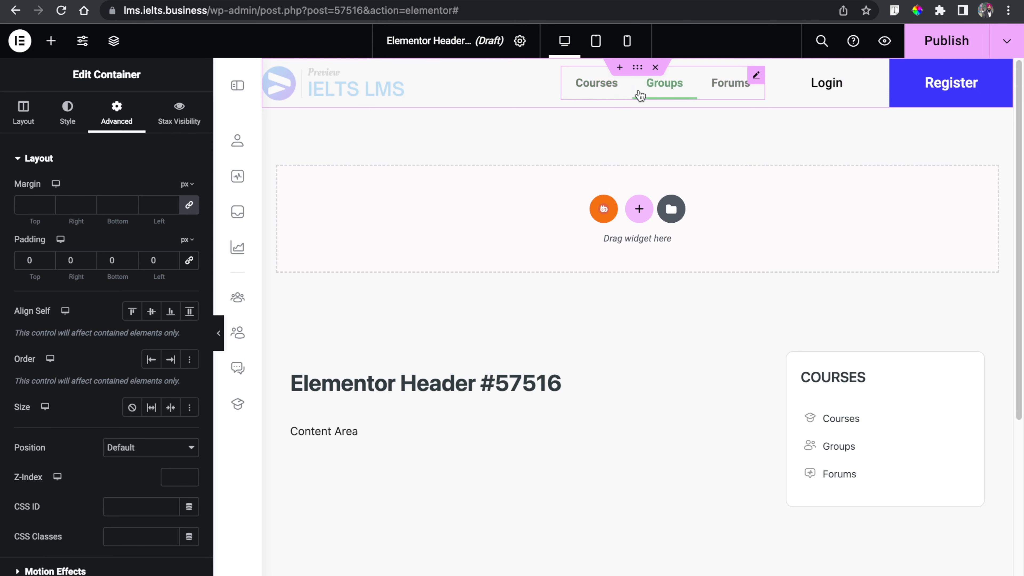
left_click(829, 92)
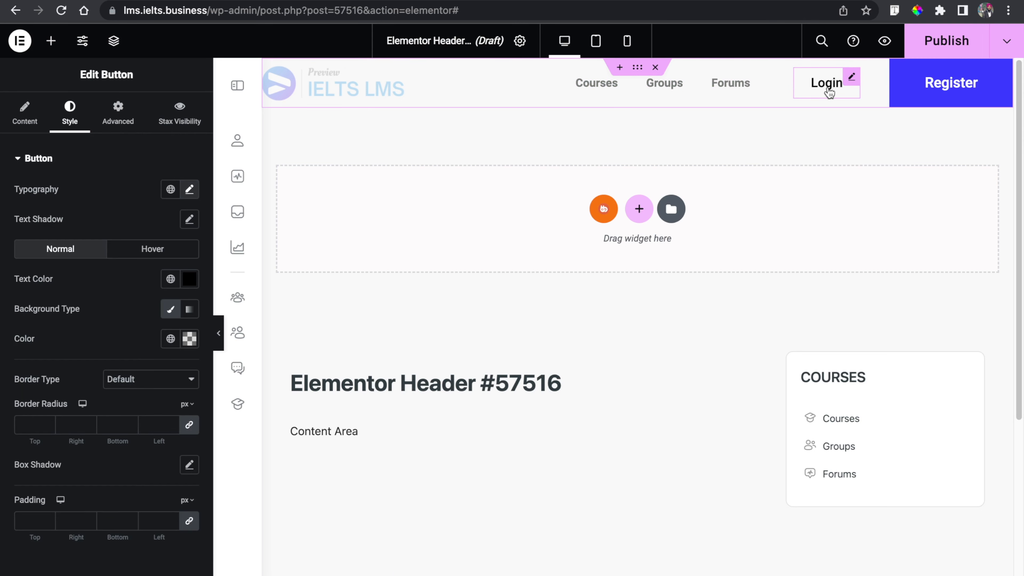
left_click(122, 122)
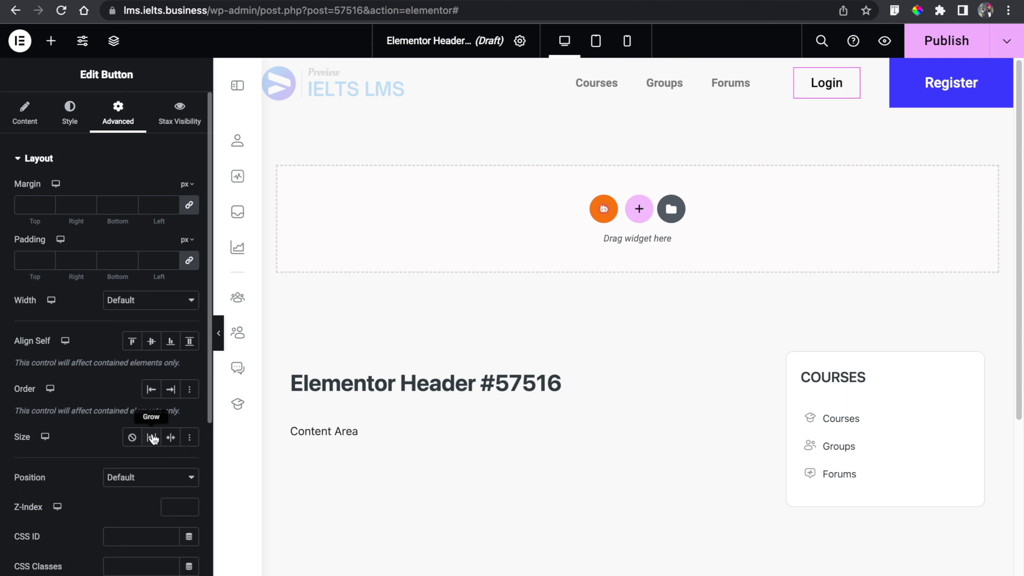
left_click(153, 438)
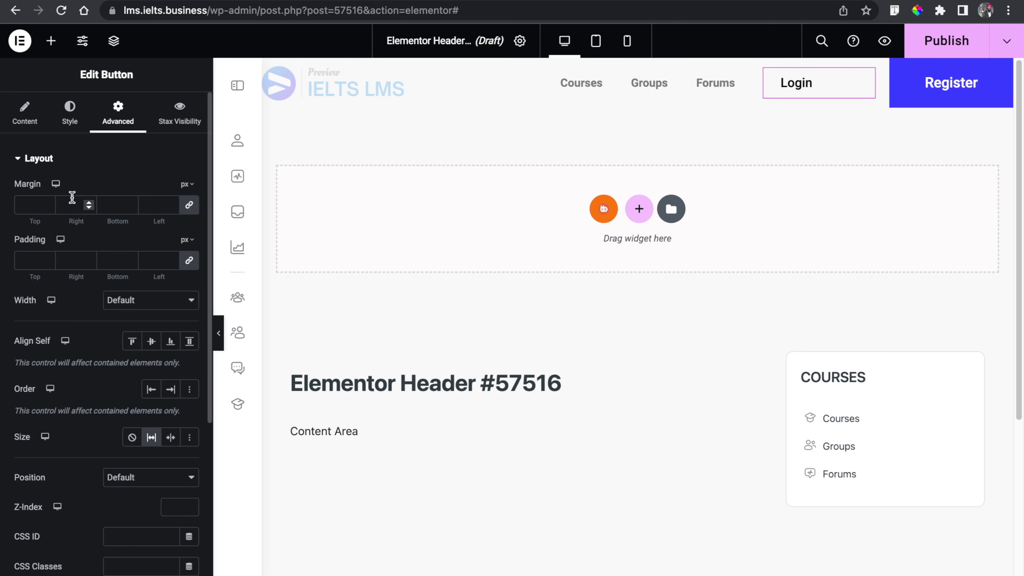
- Align the Login button's text to the right
left_click(9, 122)
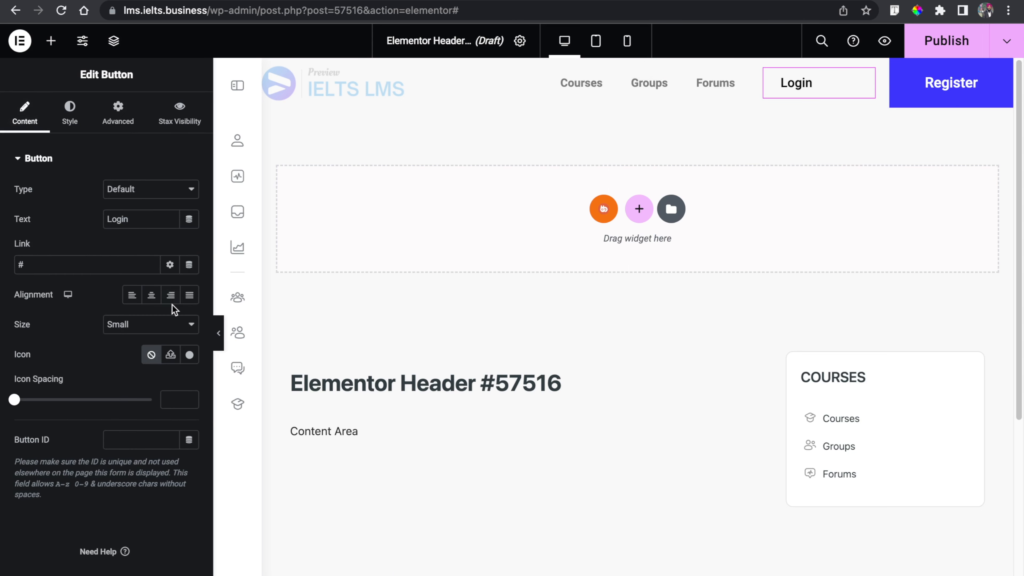
left_click(171, 296)
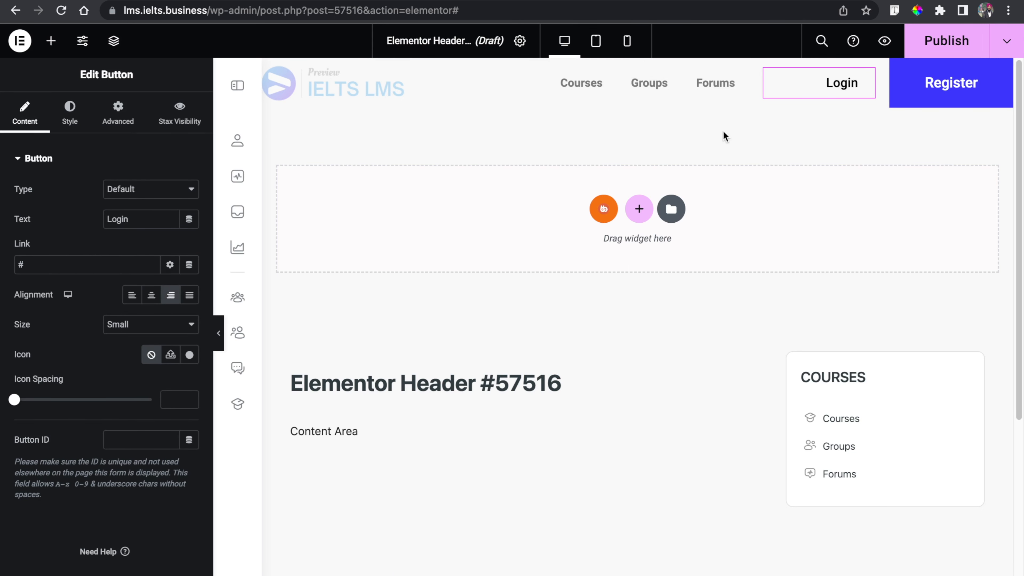
left_click(218, 333)
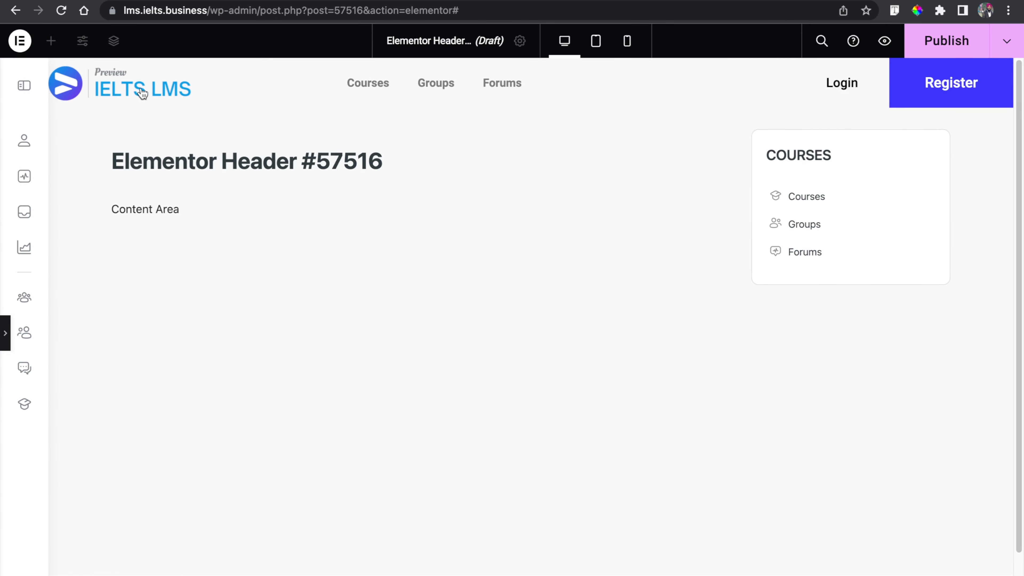
- Set the site logo's padding to 10 px on all sides
left_click(4, 321)
left_click(299, 90)
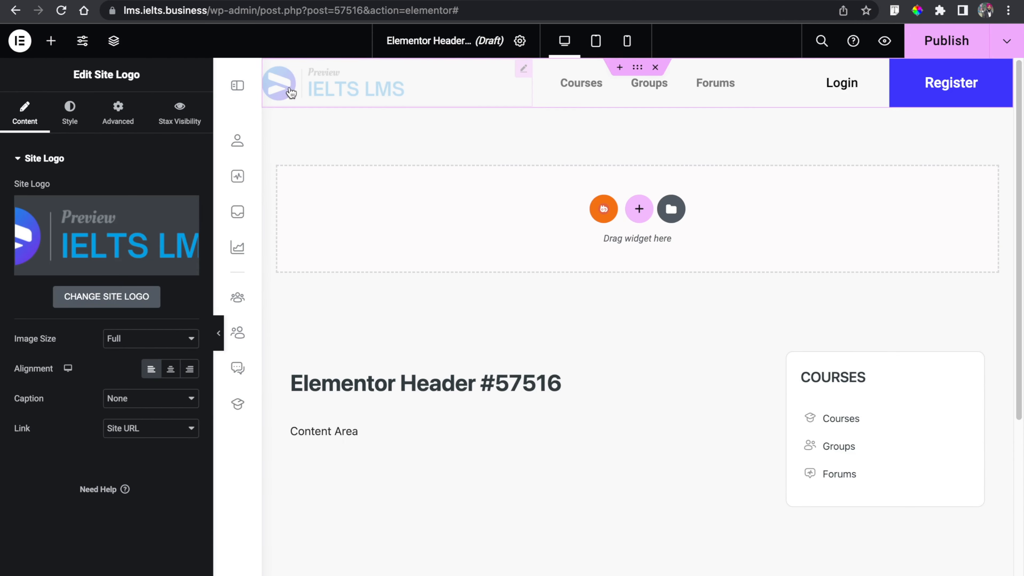
left_click(121, 116)
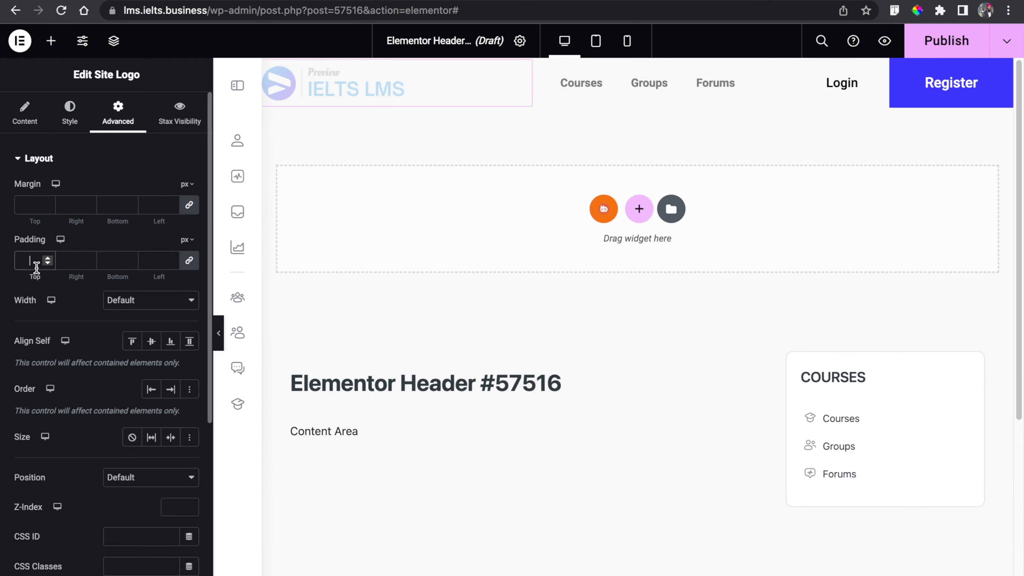
type("10")
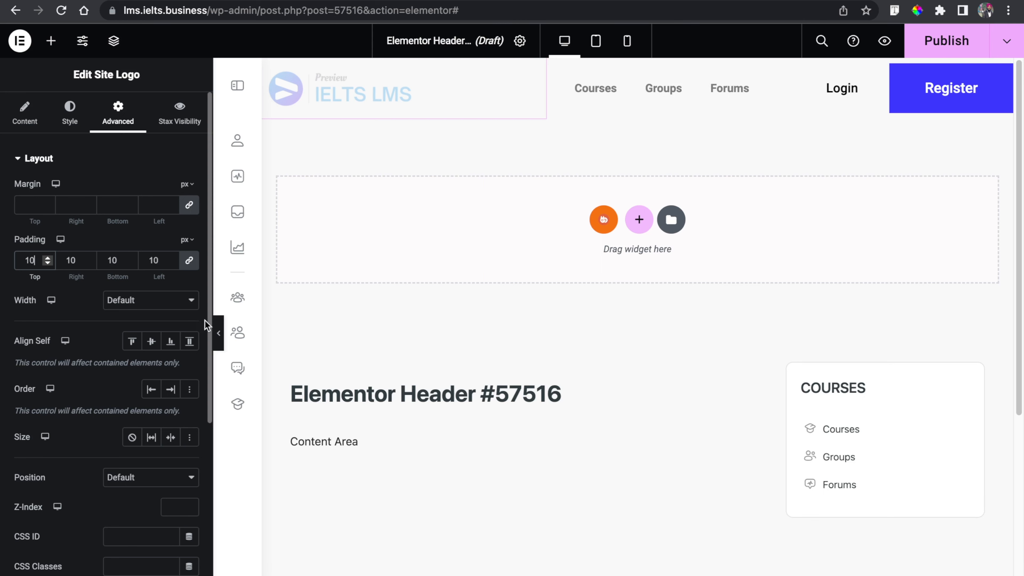
- Set the site logo's max width to 42%
left_click(219, 332)
scroll(218, 332, "down", 2)
scroll(217, 333, "up", 2)
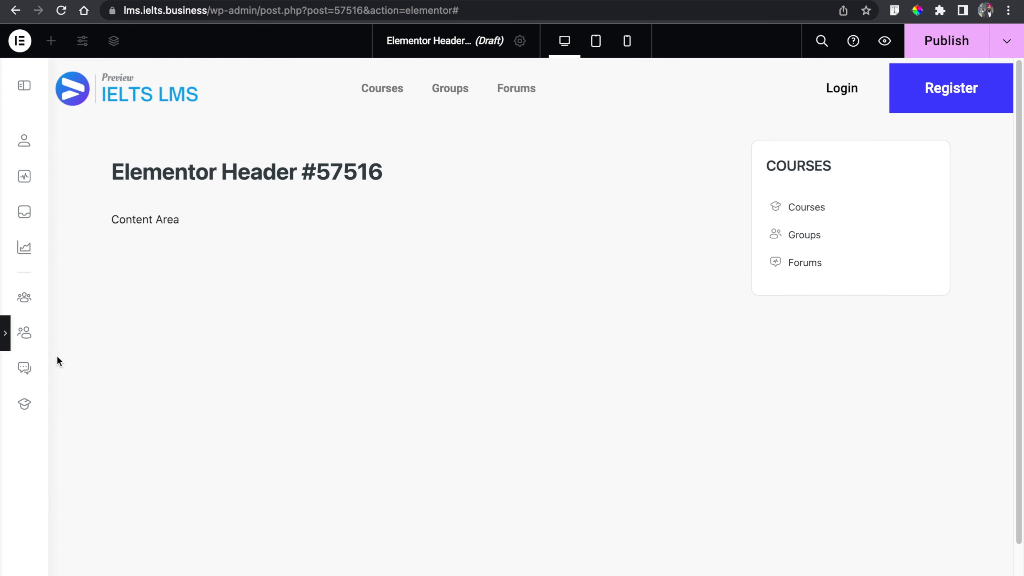
left_click(4, 331)
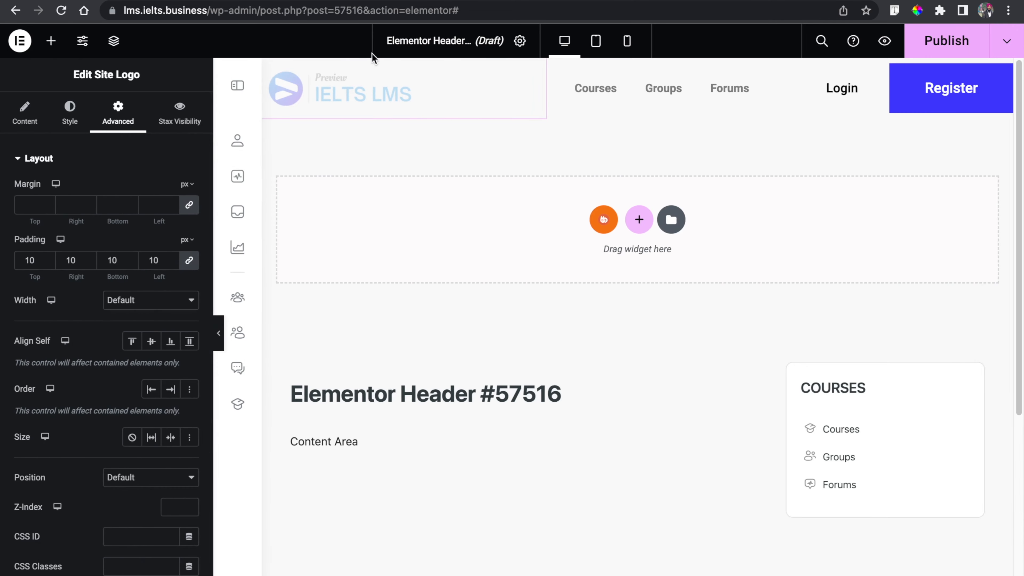
left_click(70, 109)
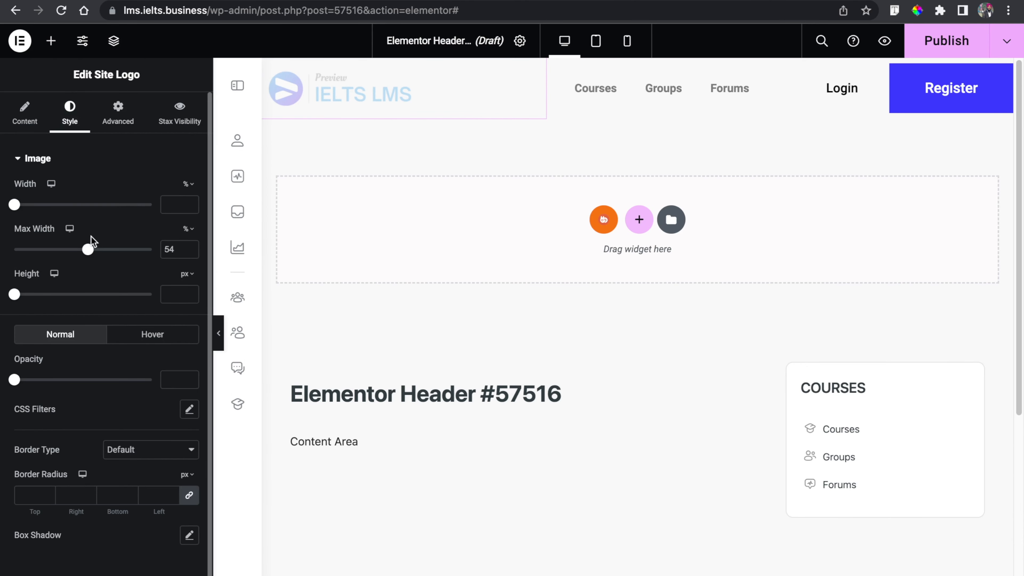
left_click_drag(88, 250, 71, 250)
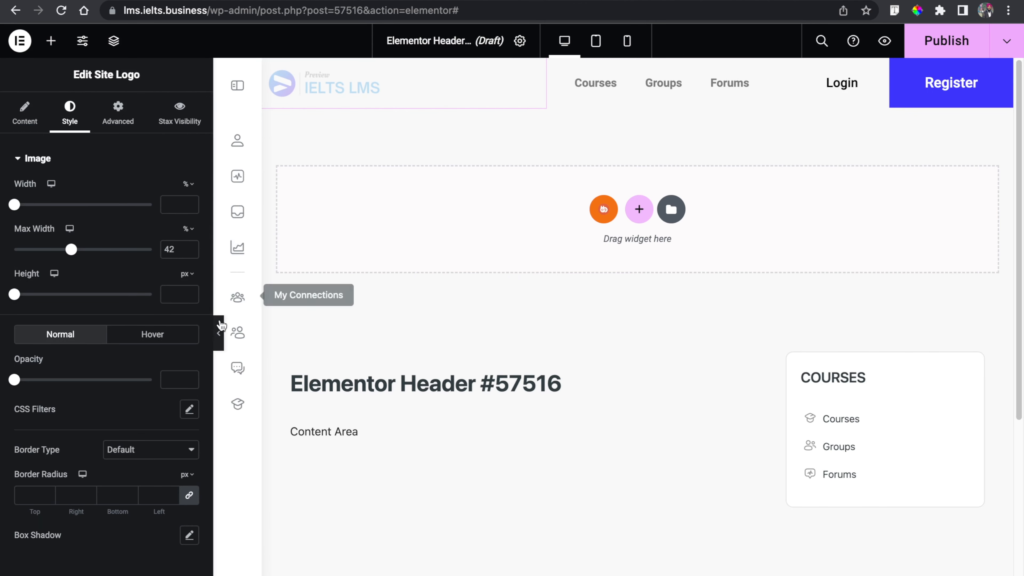
left_click(219, 331)
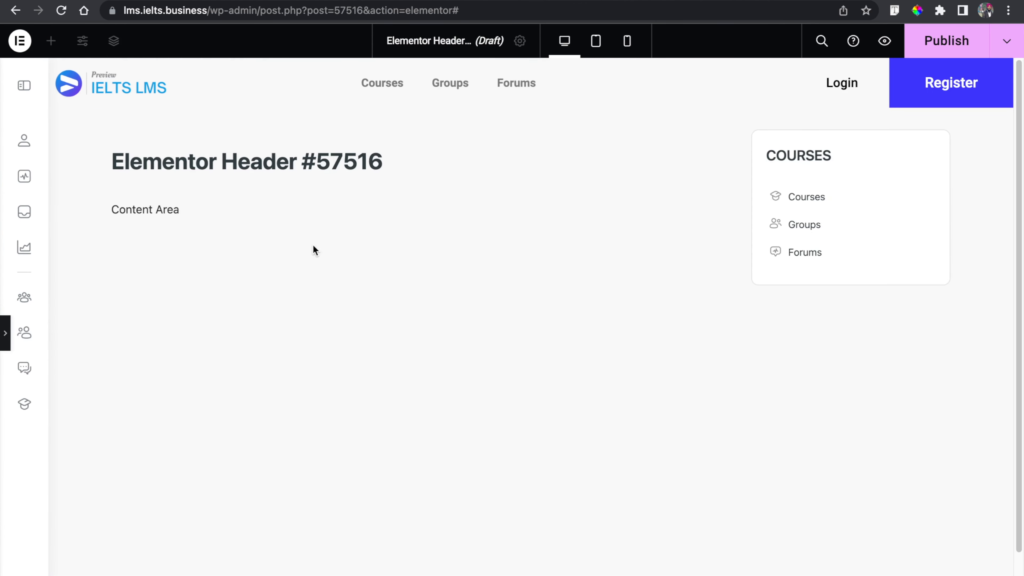
- Give the header container a classic white (#FFFFFF) background
left_click(5, 333)
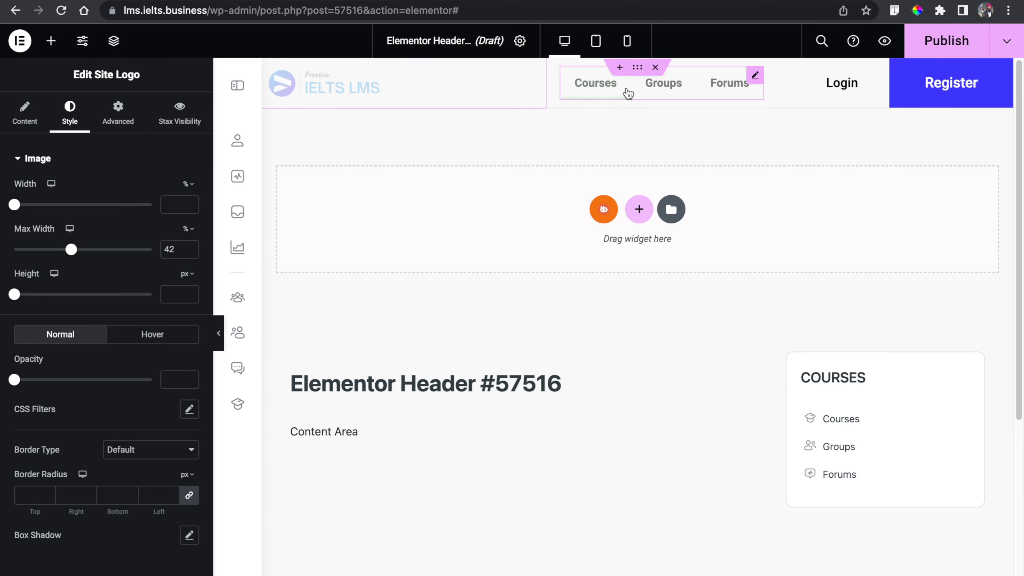
left_click(638, 68)
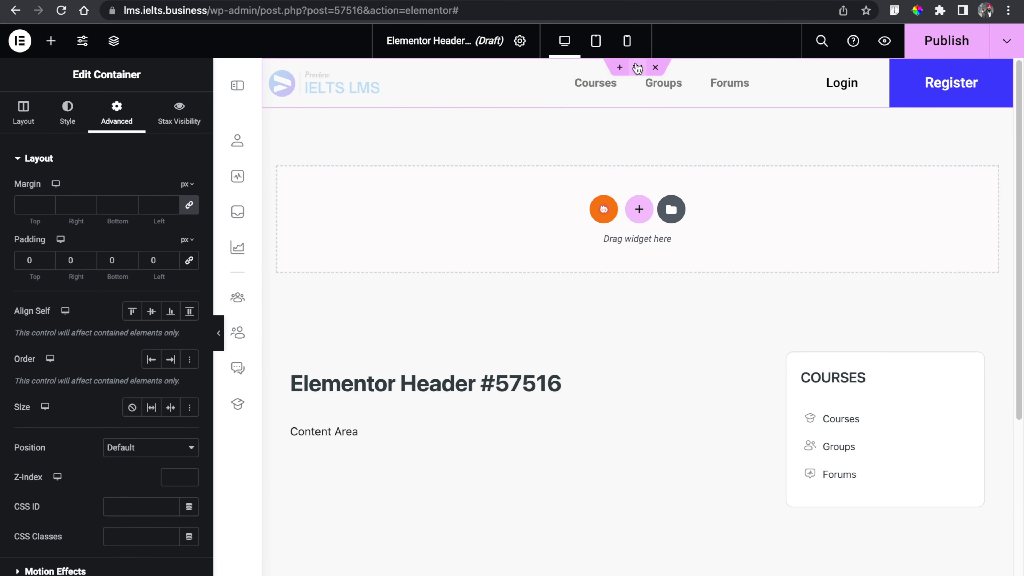
left_click(81, 116)
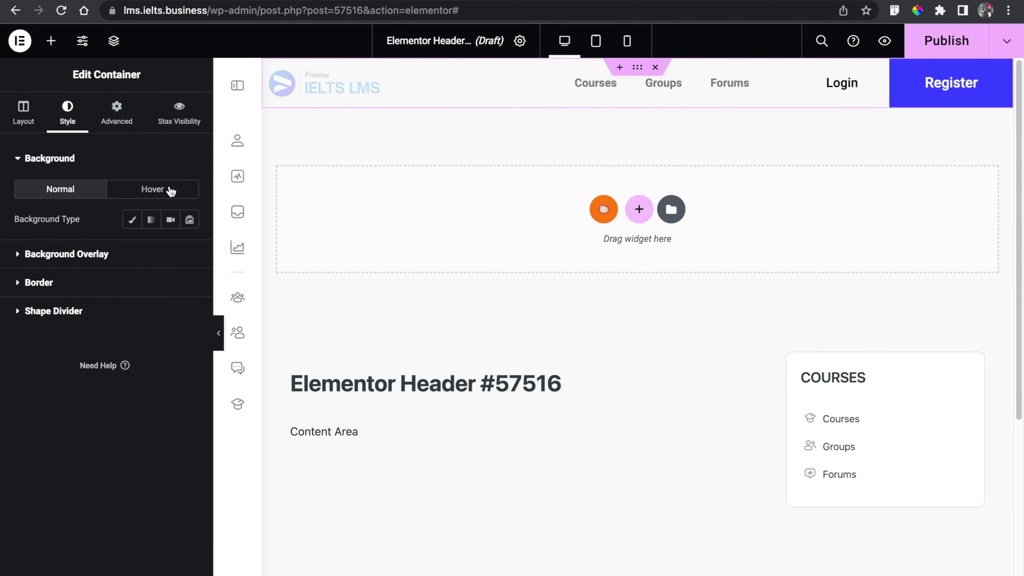
left_click(131, 219)
left_click(189, 251)
left_click_drag(101, 337, 0, 264)
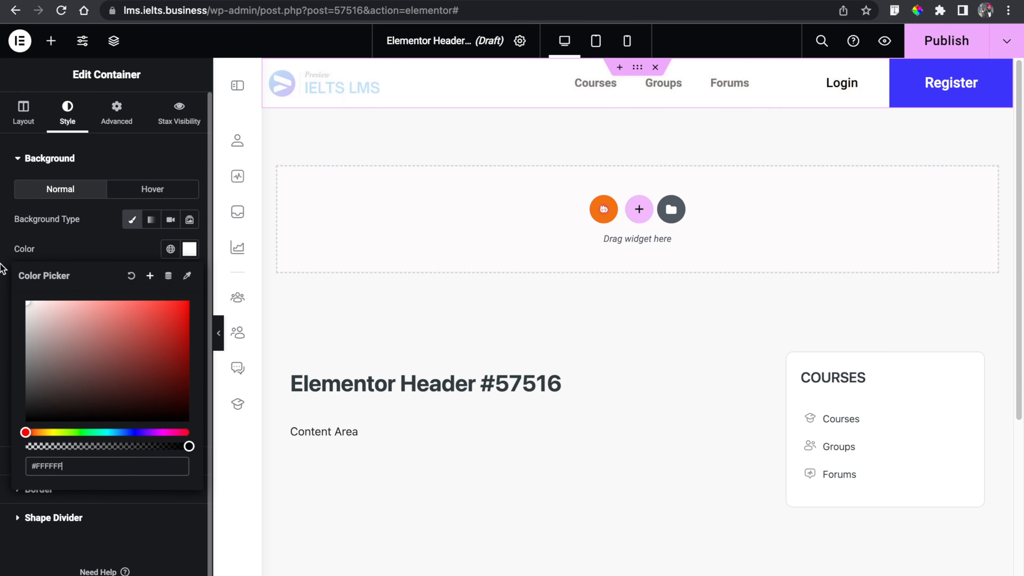
left_click(122, 259)
scroll(111, 430, "down", 1)
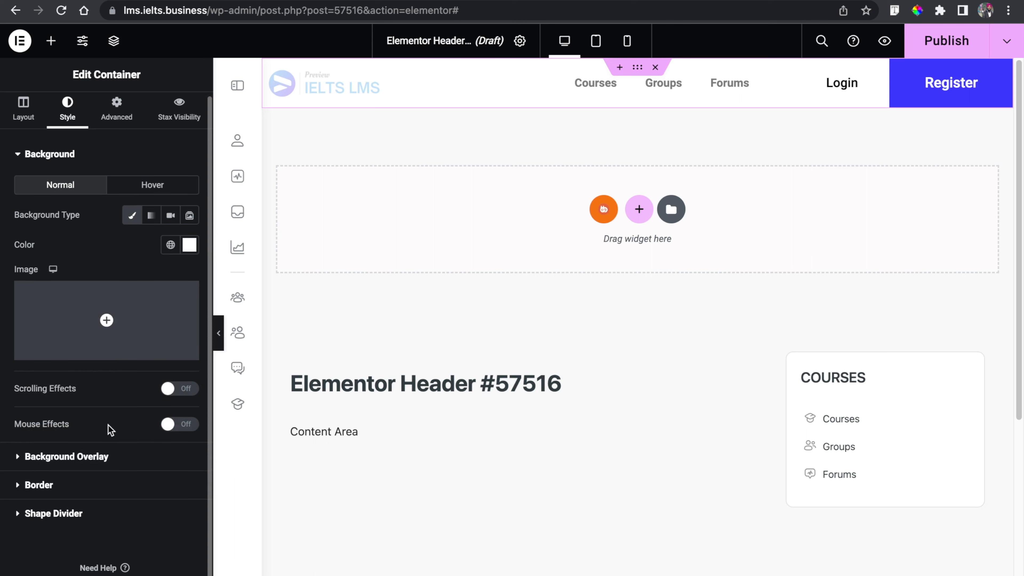
- Add a box shadow to the header container with its colour opacity lowered
left_click(45, 485)
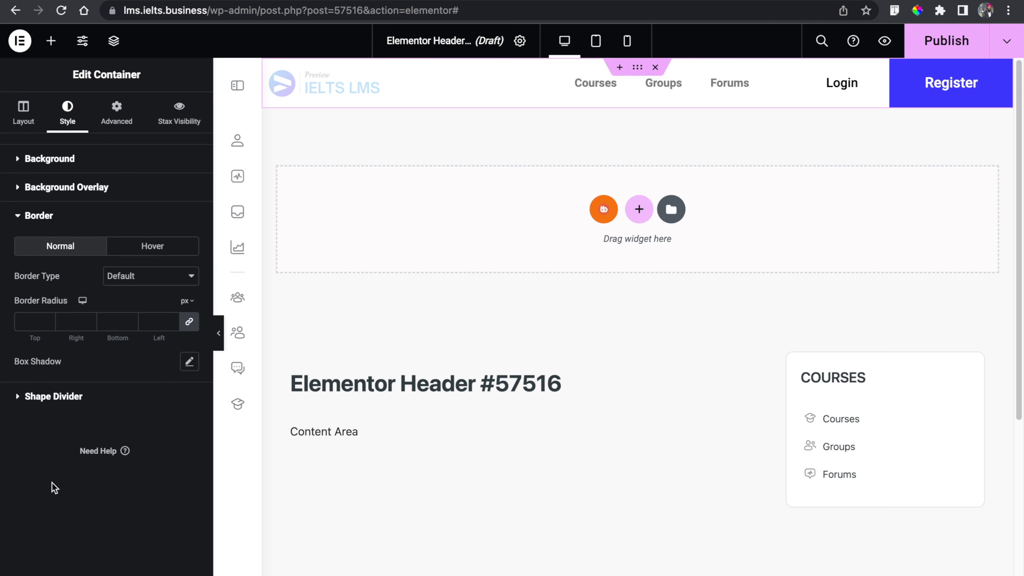
left_click(190, 362)
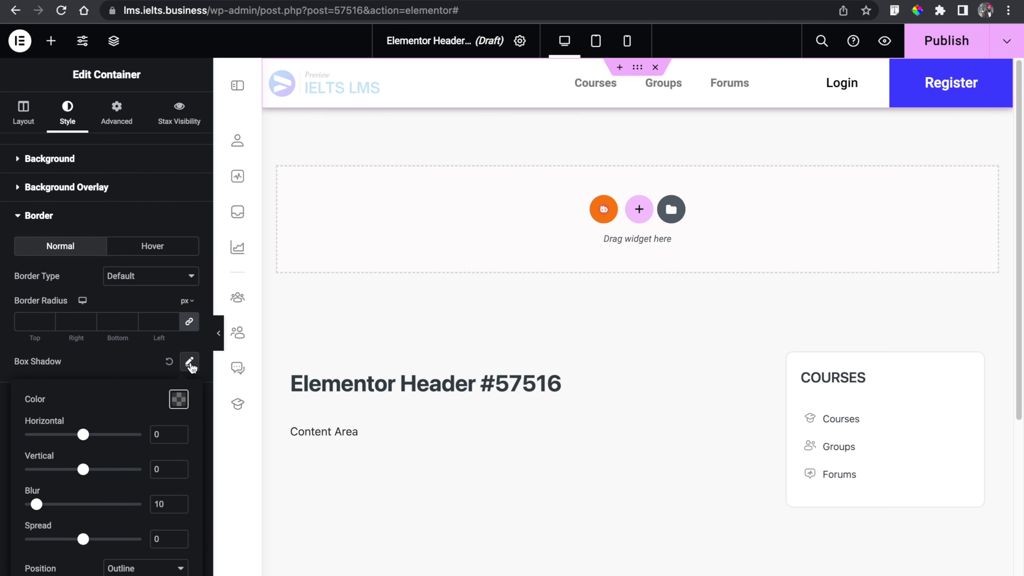
left_click(179, 400)
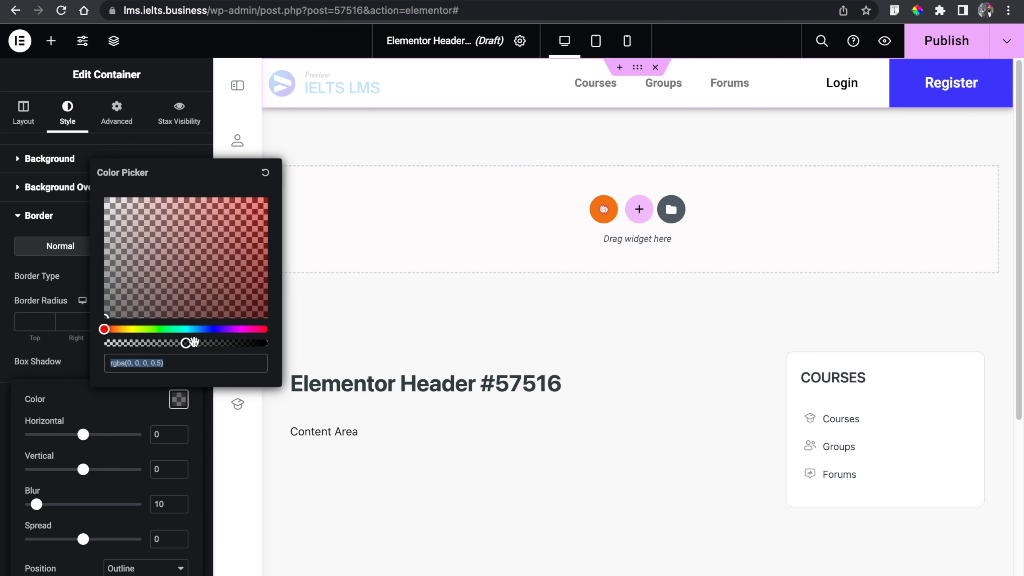
left_click_drag(186, 343, 121, 343)
left_click(1, 390)
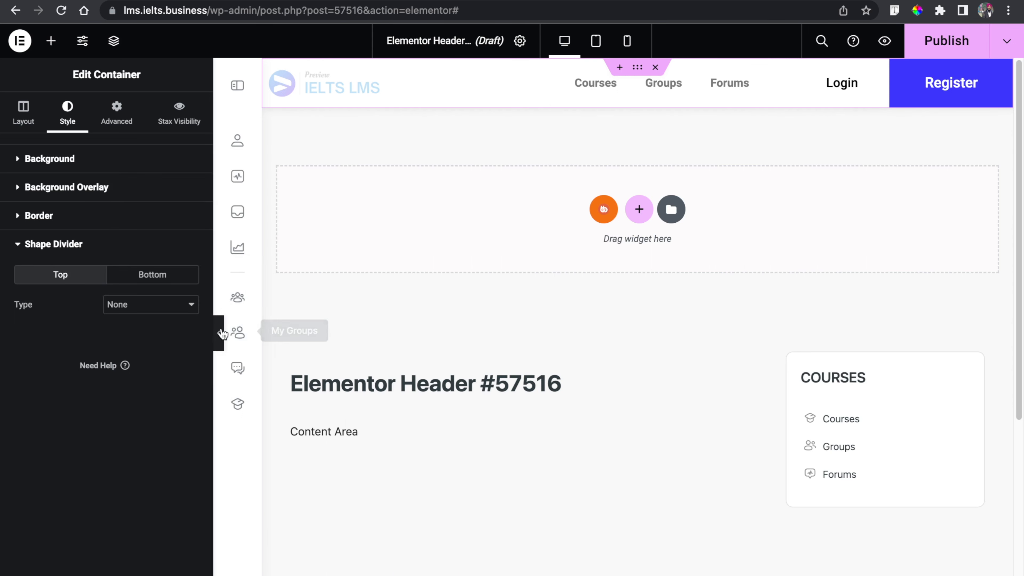
left_click(221, 333)
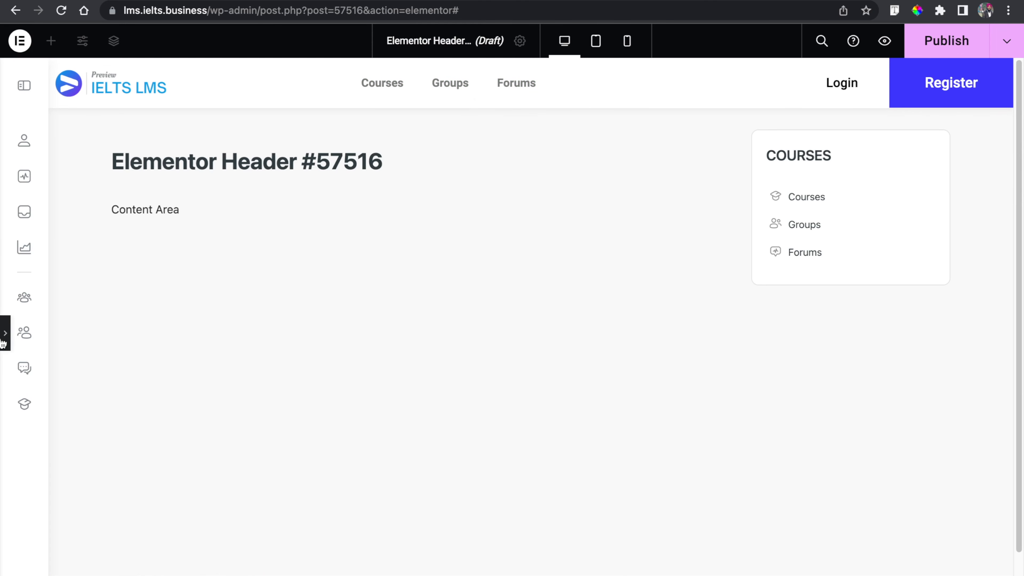
- Open the menu widget's style settings to review them
left_click(5, 333)
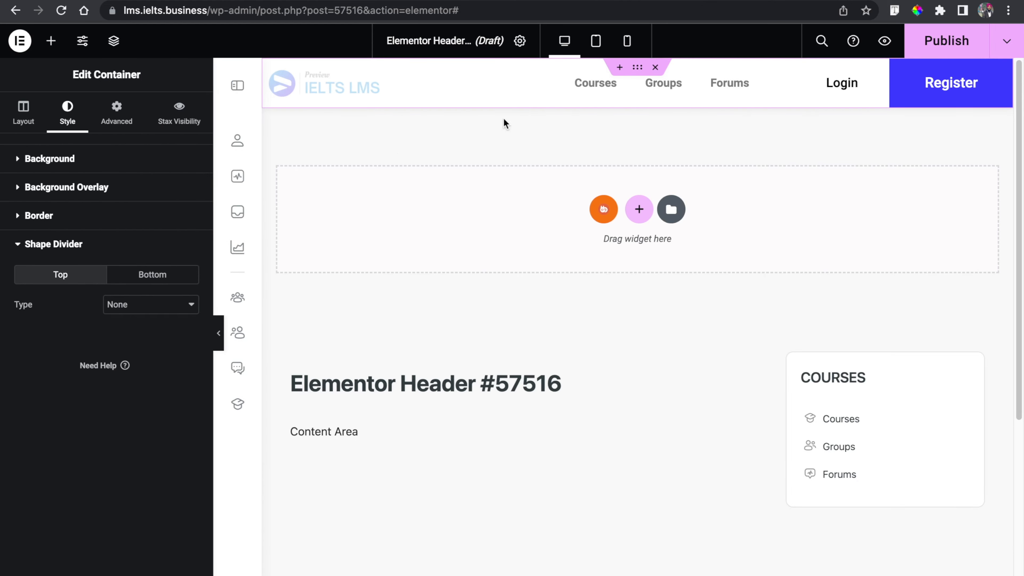
left_click(581, 85)
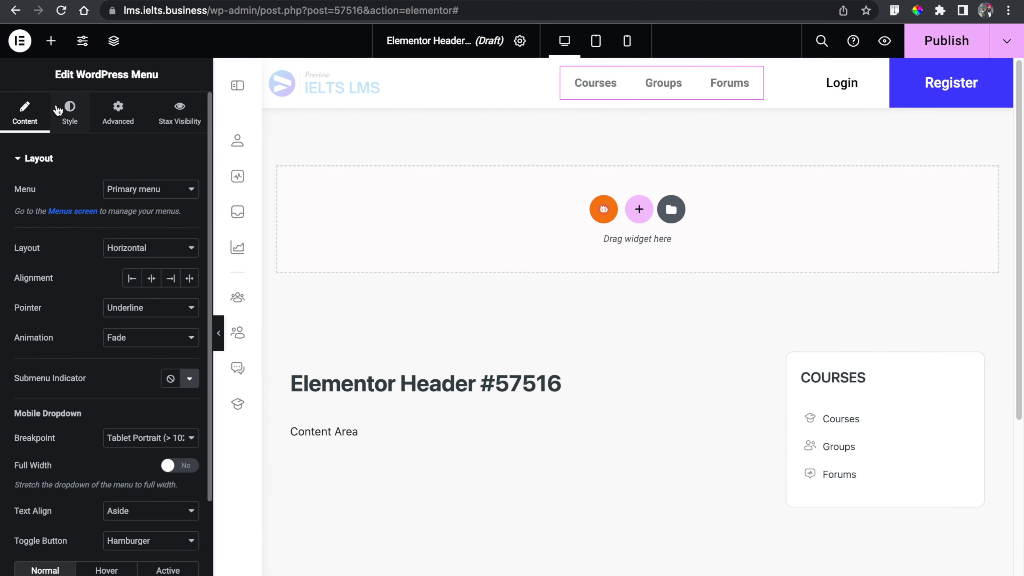
left_click(70, 111)
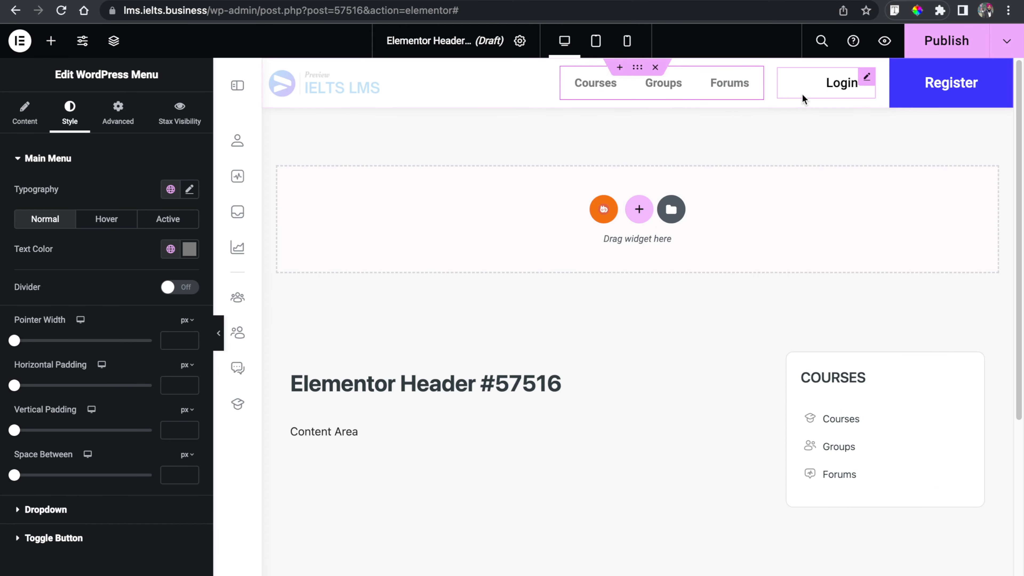
- Duplicate the Login button and change the copy's text to Logout
right_click(832, 93)
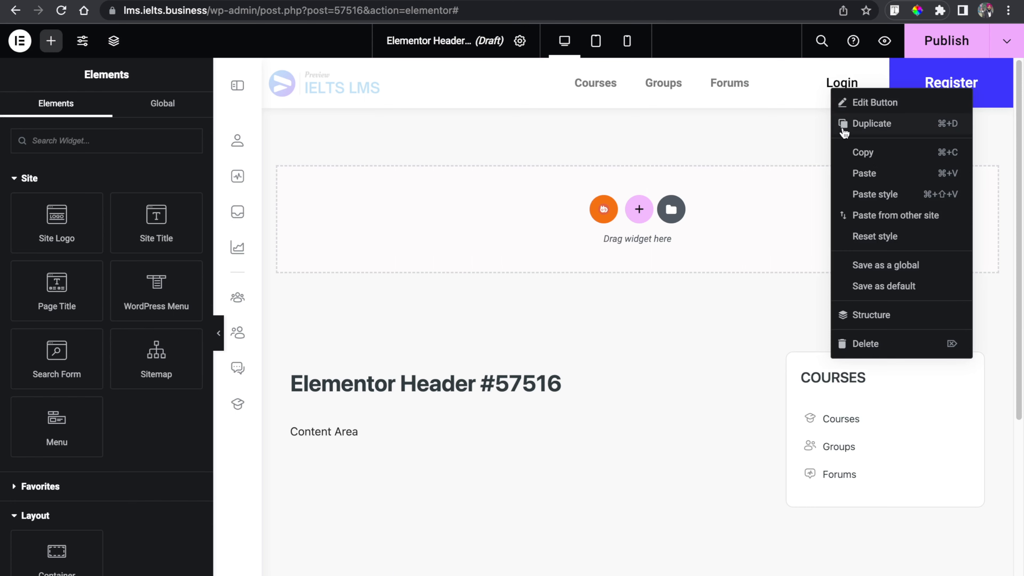
left_click(842, 125)
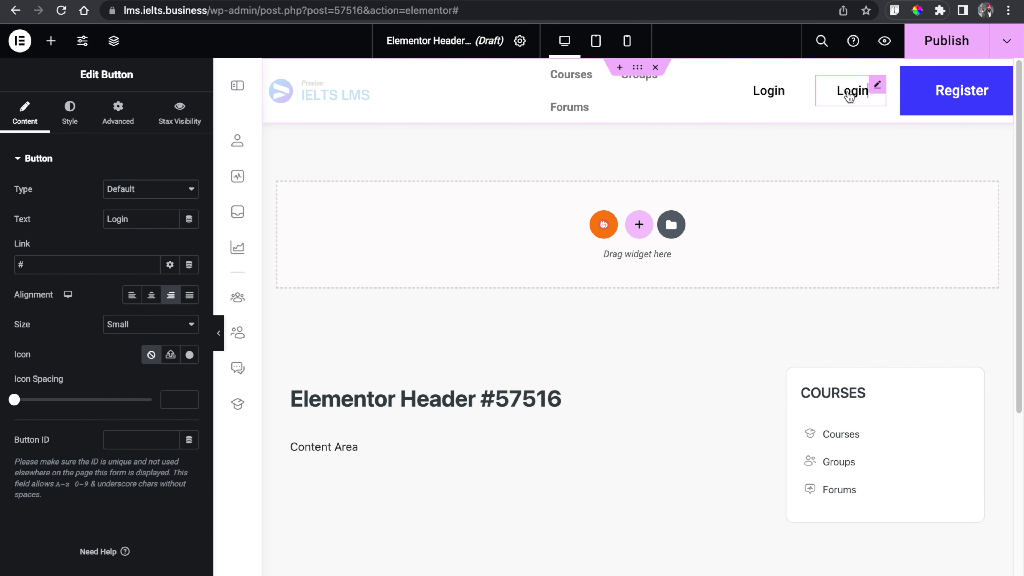
double_click(109, 220)
type("Lo")
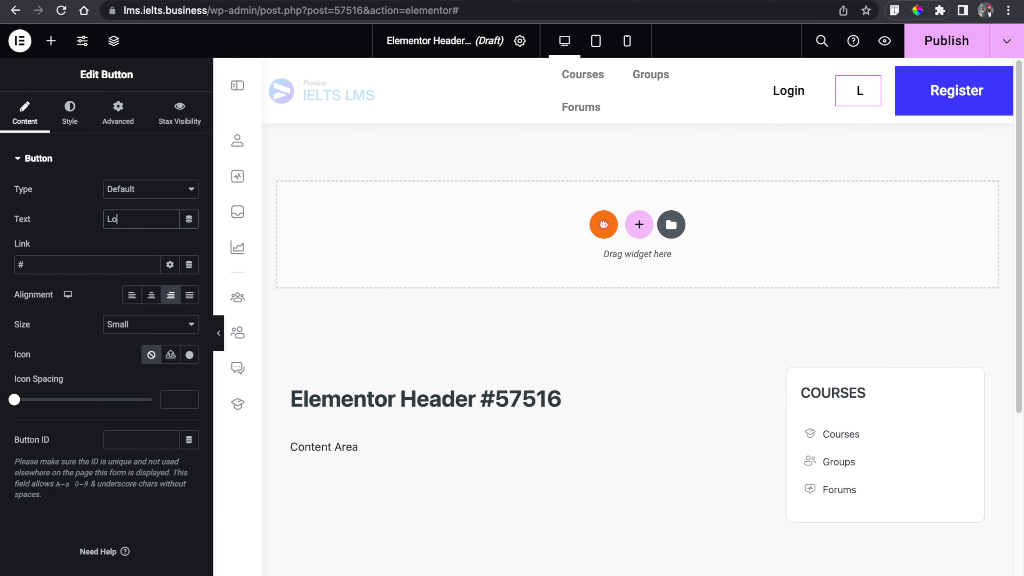
type("gout")
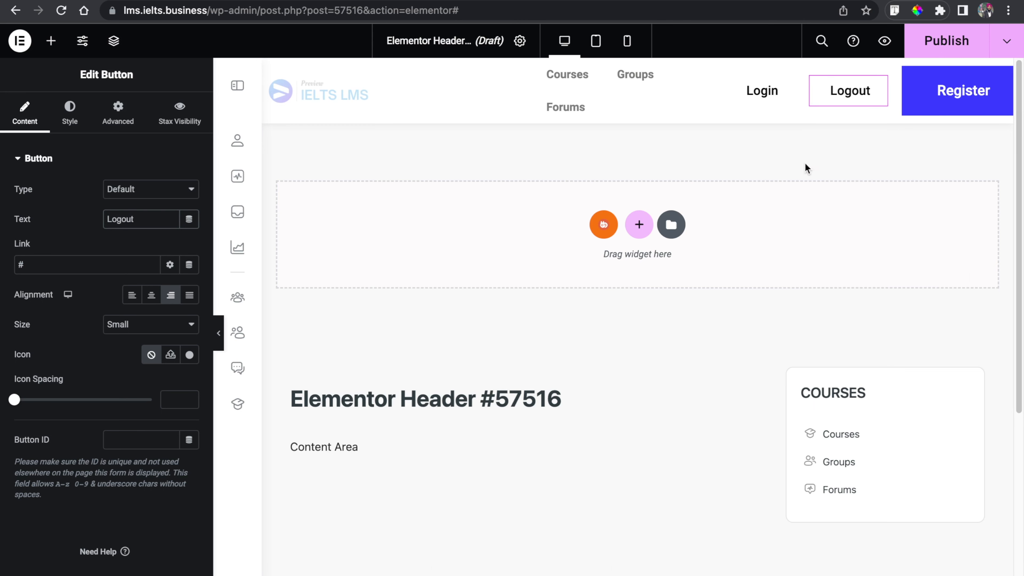
- Duplicate the Register button and change the copy's text to Dashboard
left_click(951, 106)
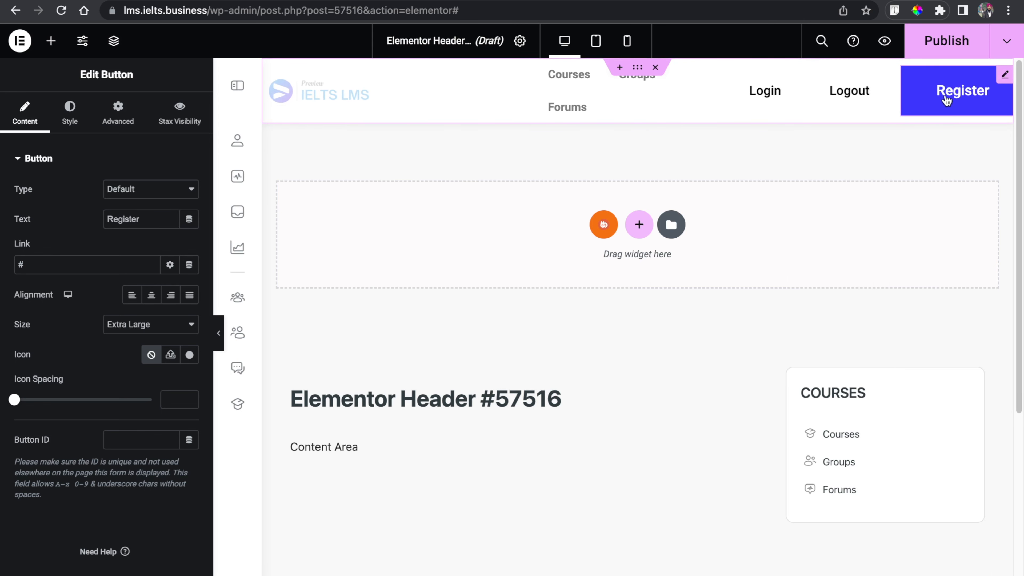
right_click(951, 100)
left_click(939, 132)
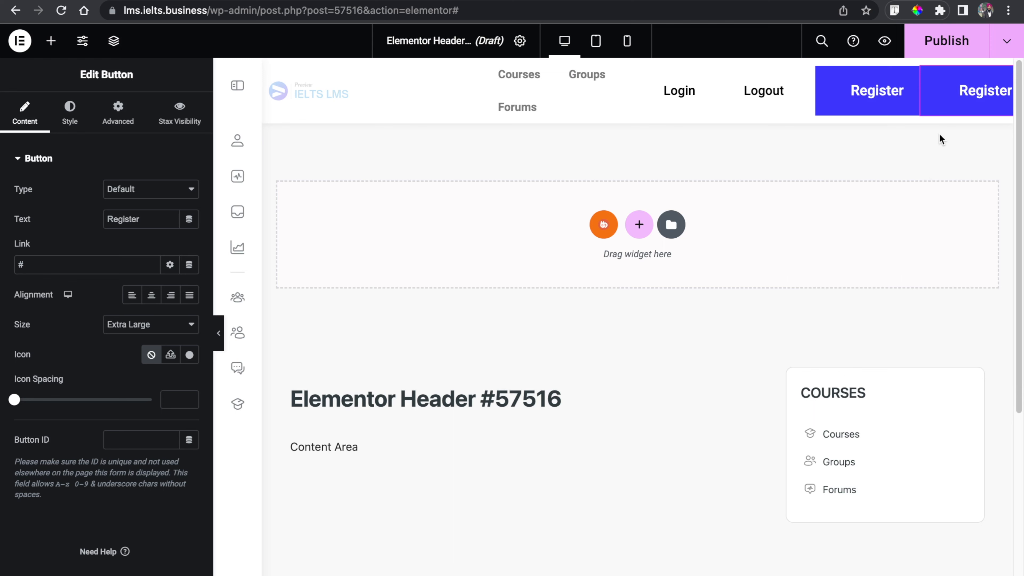
double_click(159, 217)
type("Das")
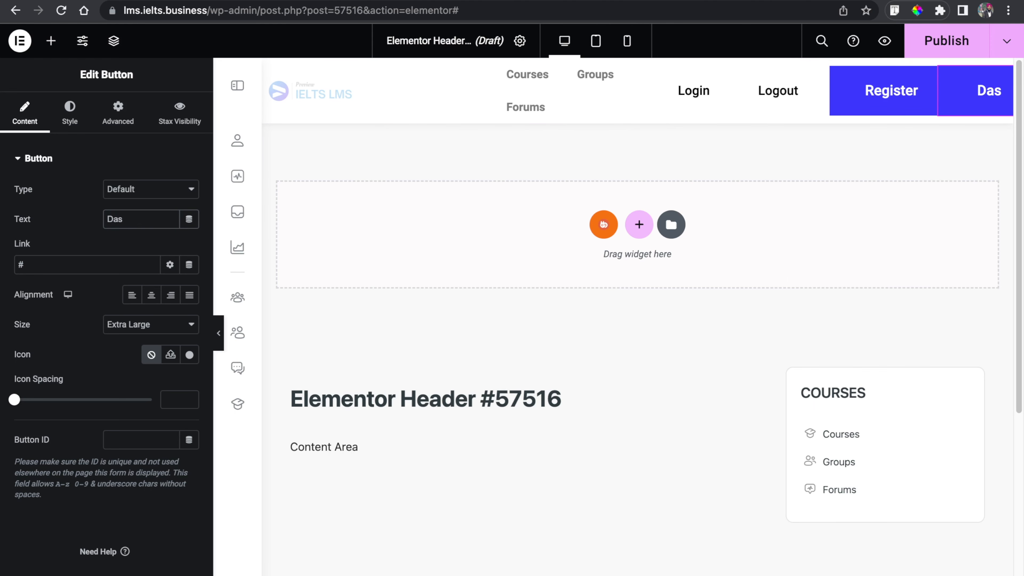
type("hboard")
- Enable visibility logic on the Login button with the Show action
left_click(117, 113)
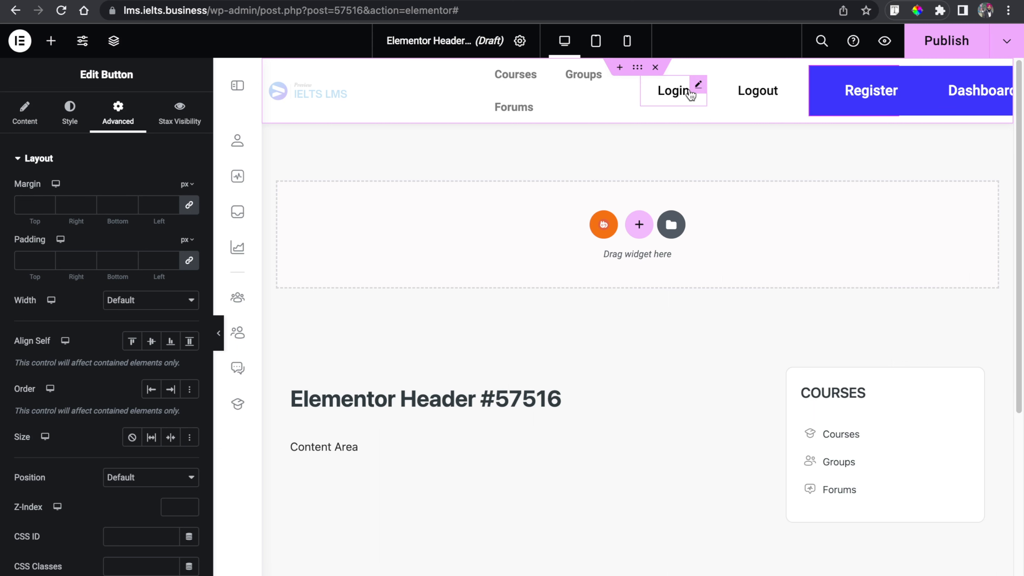
left_click(689, 95)
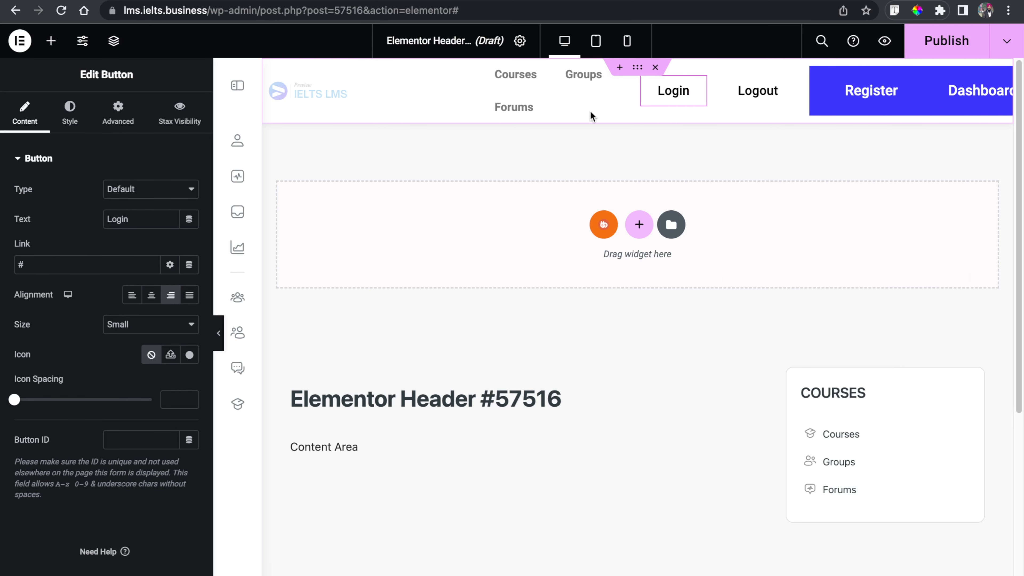
left_click(180, 123)
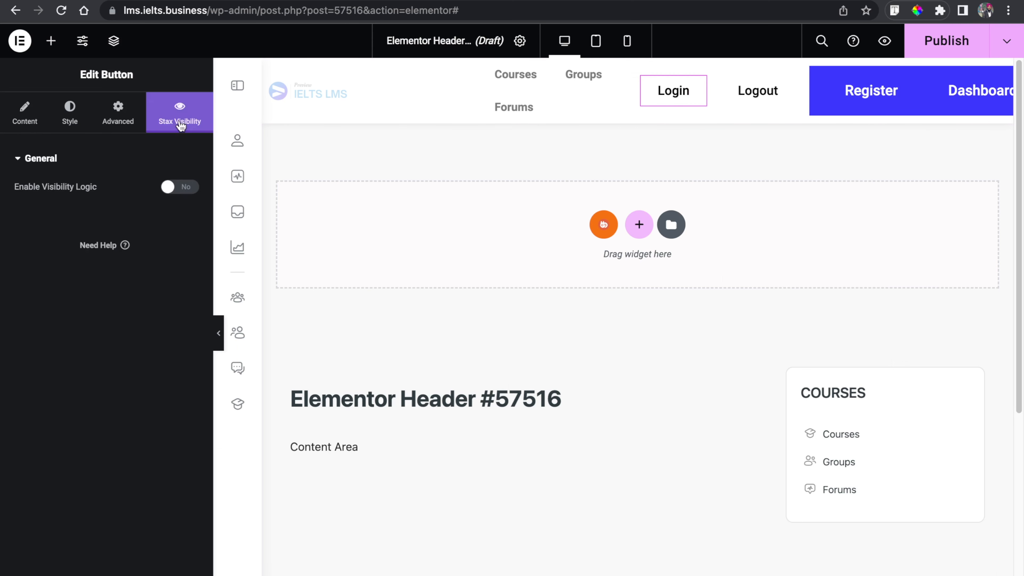
left_click(179, 187)
left_click(153, 219)
left_click(150, 229)
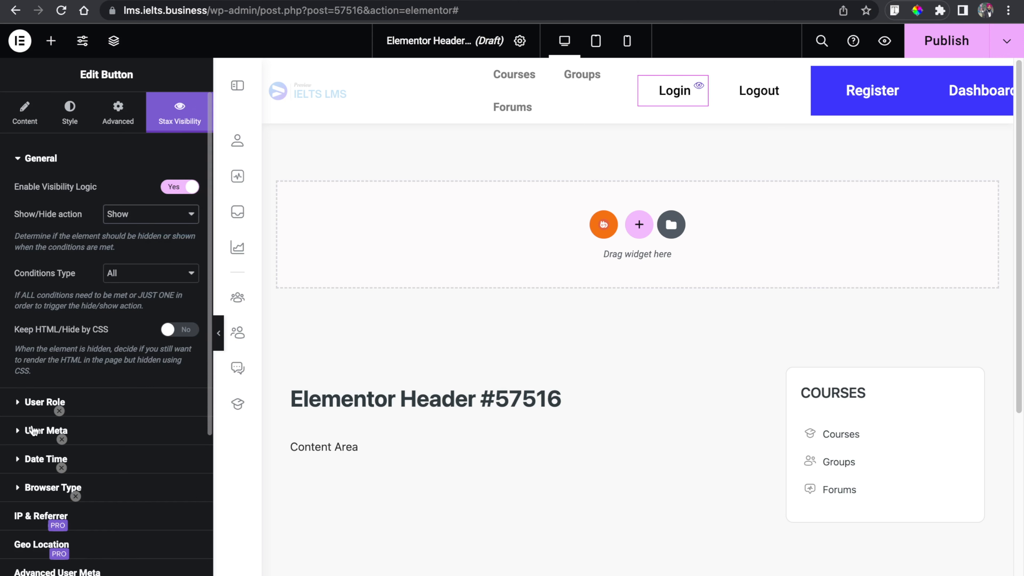
- Enable the User Role condition for the Login button and restrict it to Guests
left_click(32, 402)
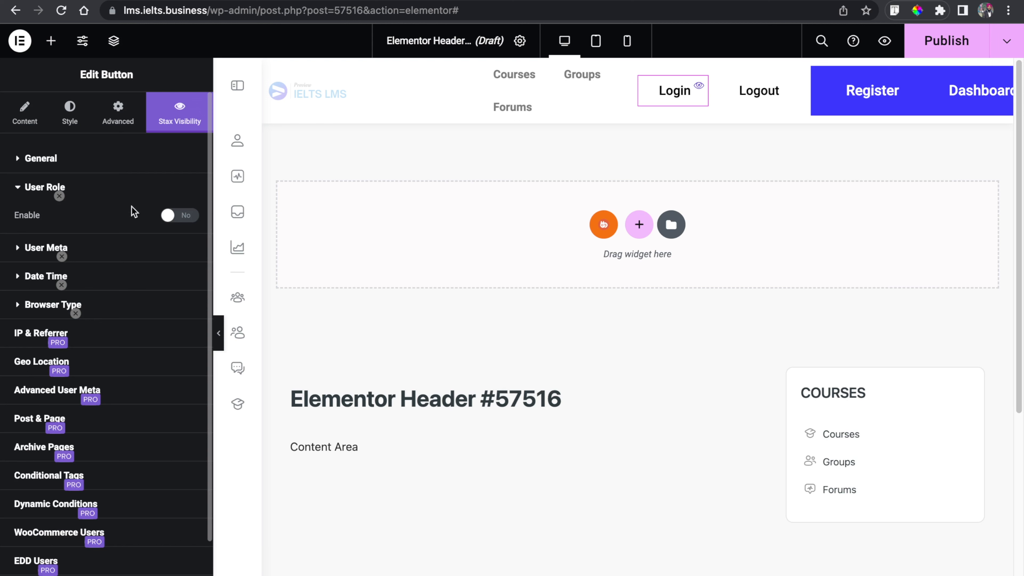
left_click(188, 216)
left_click(92, 265)
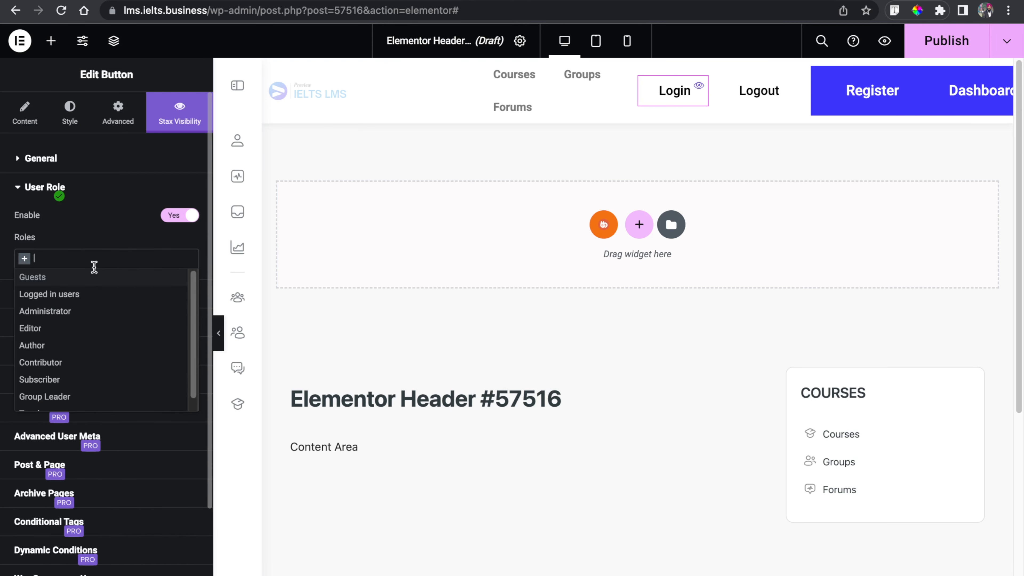
left_click(82, 282)
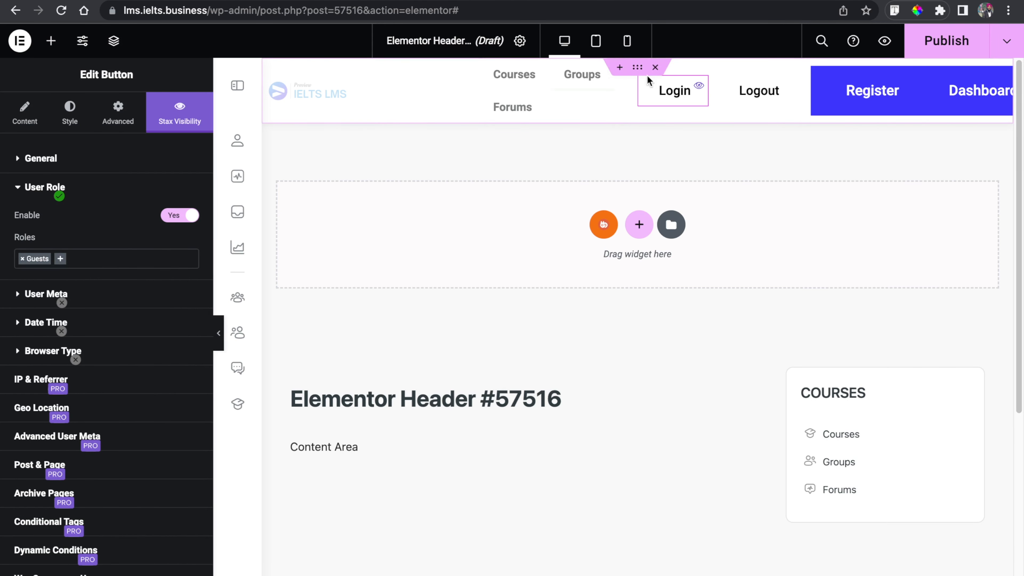
- Make the Register button visible only to Guests by enabling visibility logic with Show and a Guests user role condition
left_click(846, 93)
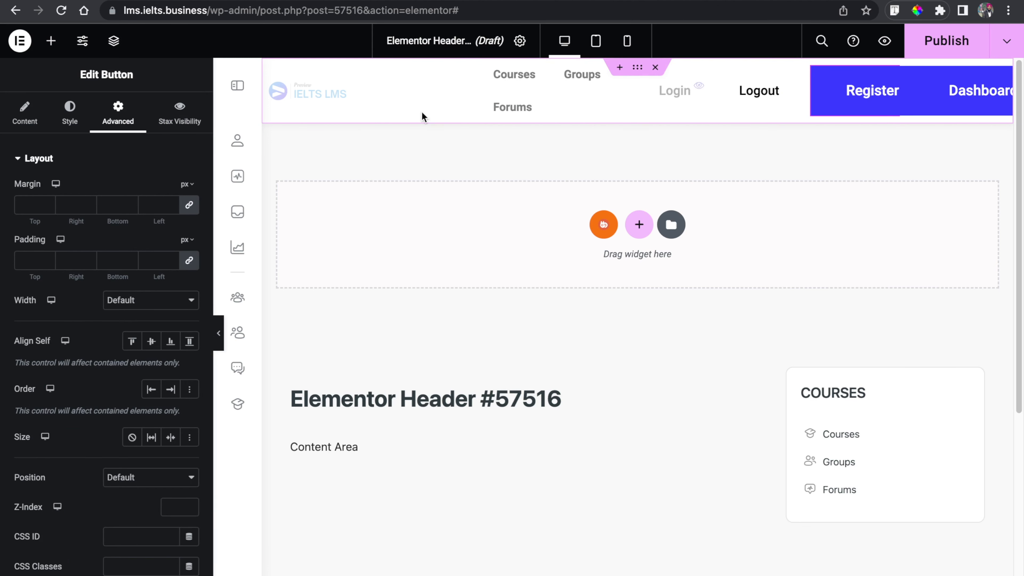
left_click(159, 125)
left_click(172, 187)
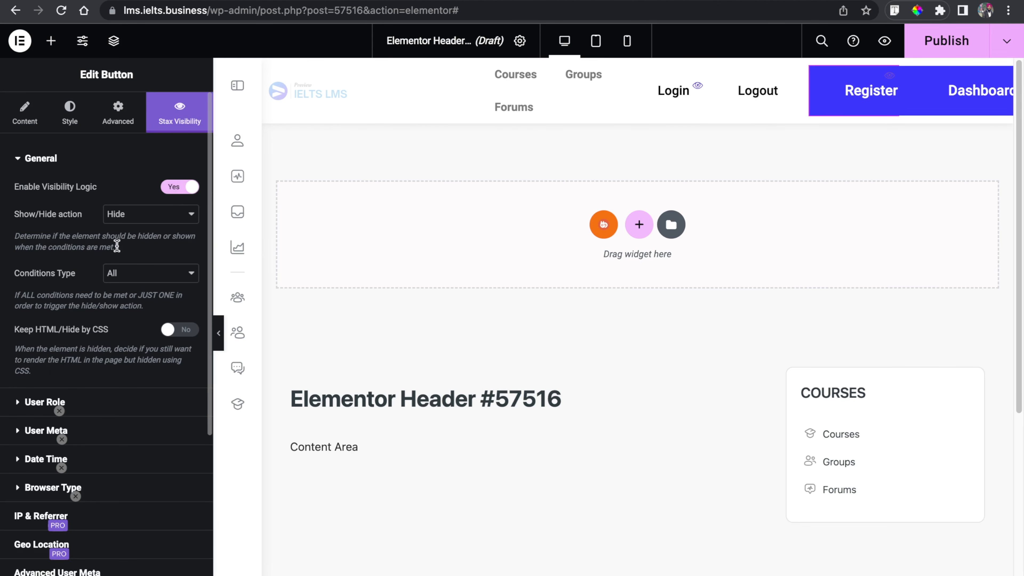
left_click(162, 222)
left_click(156, 230)
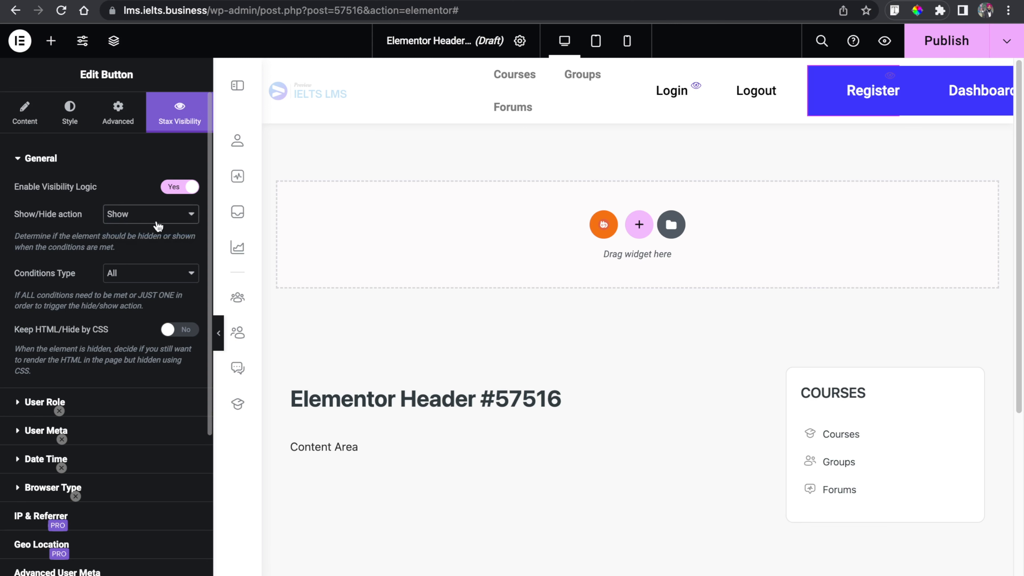
left_click(40, 402)
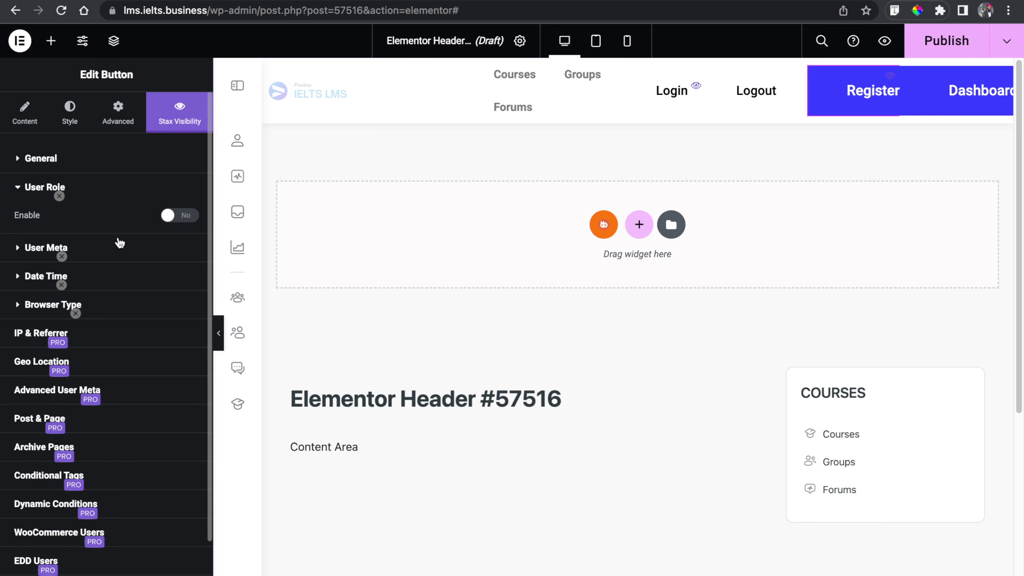
left_click(175, 216)
left_click(102, 261)
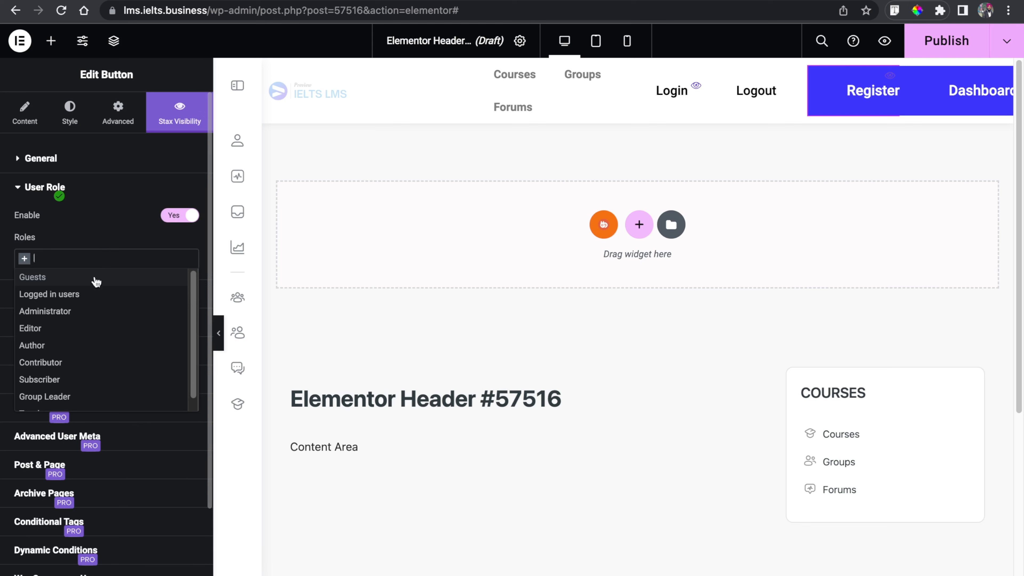
left_click(84, 281)
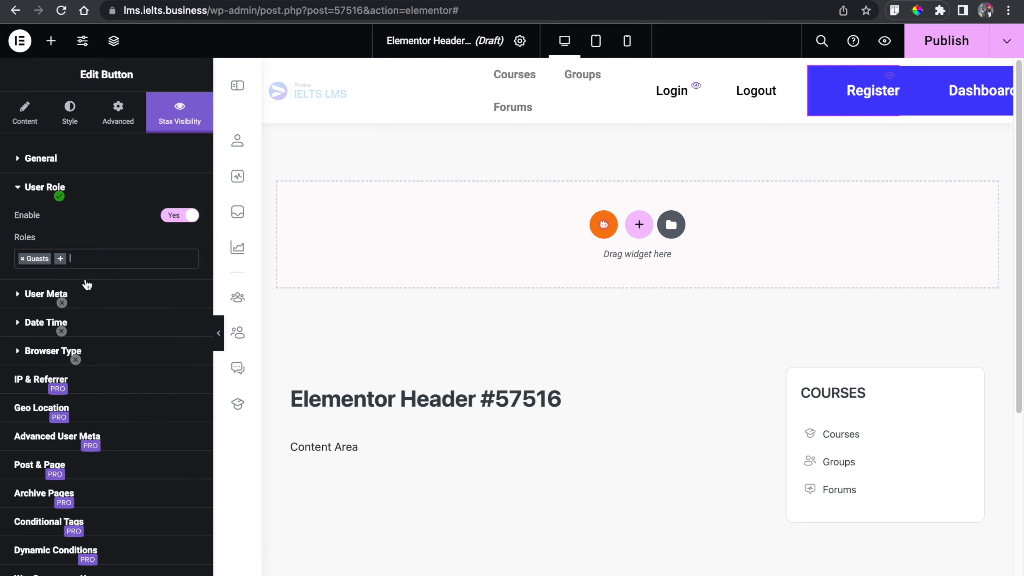
- Make the Logout button visible only to logged-in users by enabling visibility logic with Show and a Logged in users role condition
left_click(754, 104)
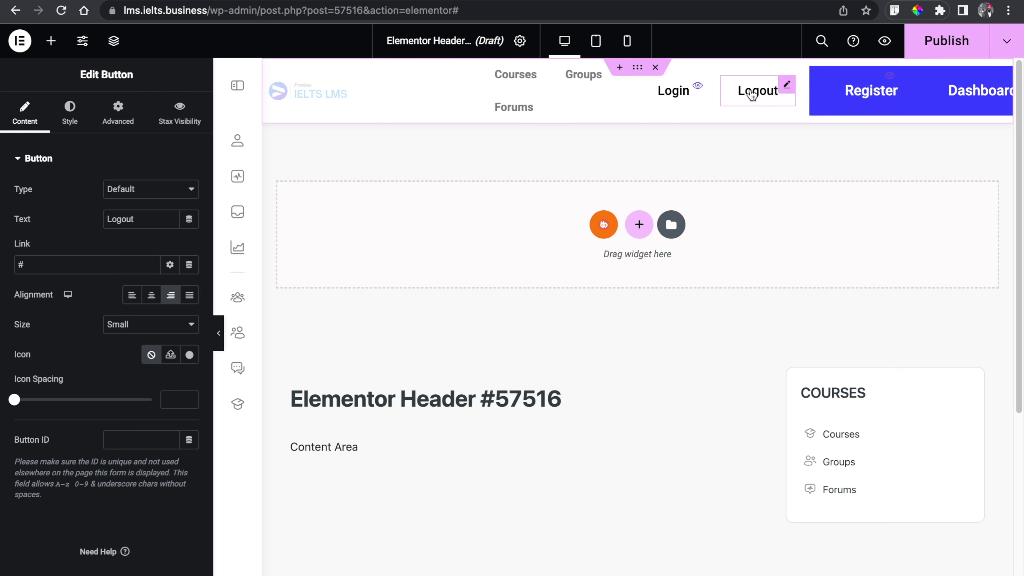
left_click(180, 119)
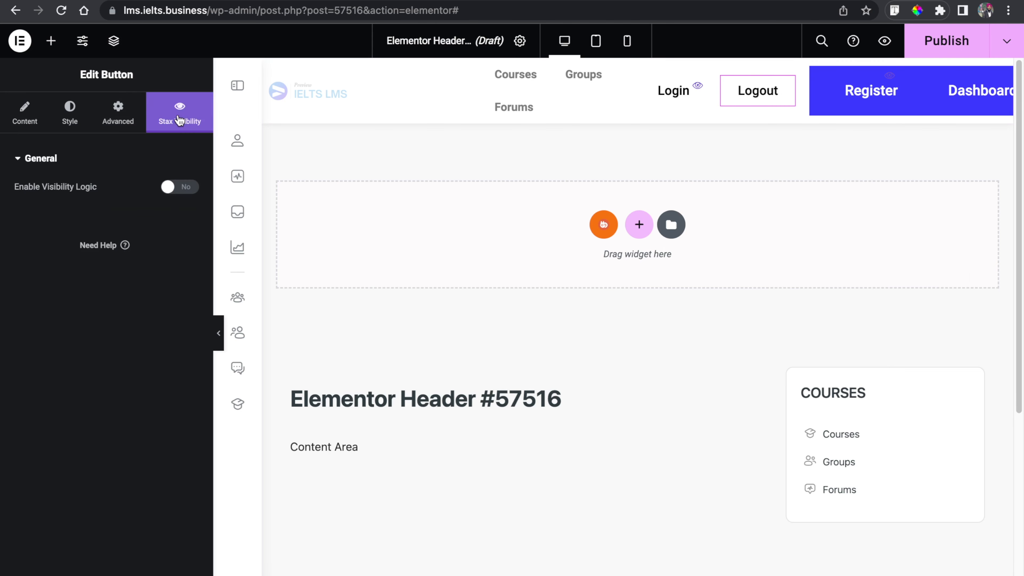
left_click(180, 187)
left_click(155, 213)
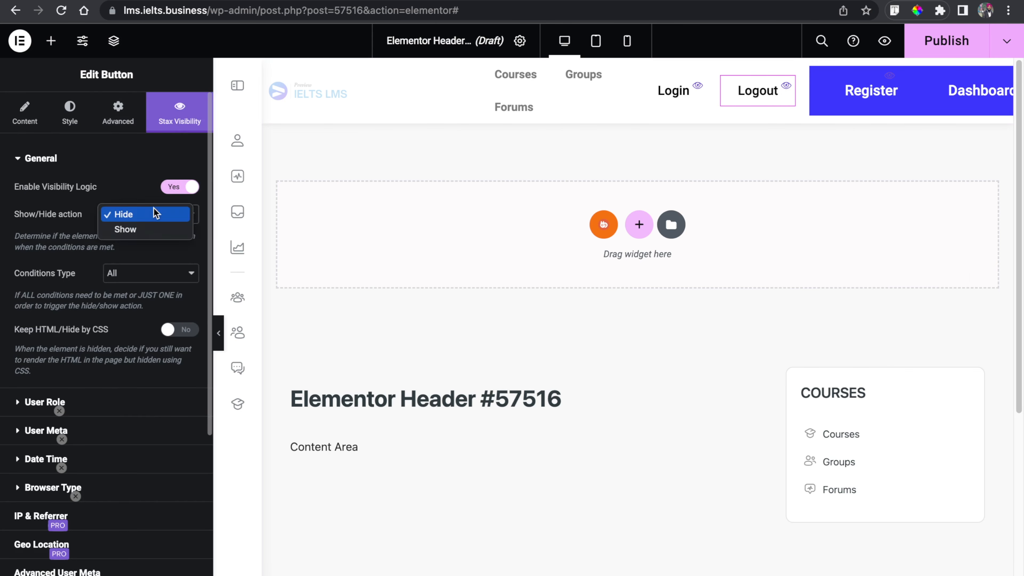
left_click(152, 229)
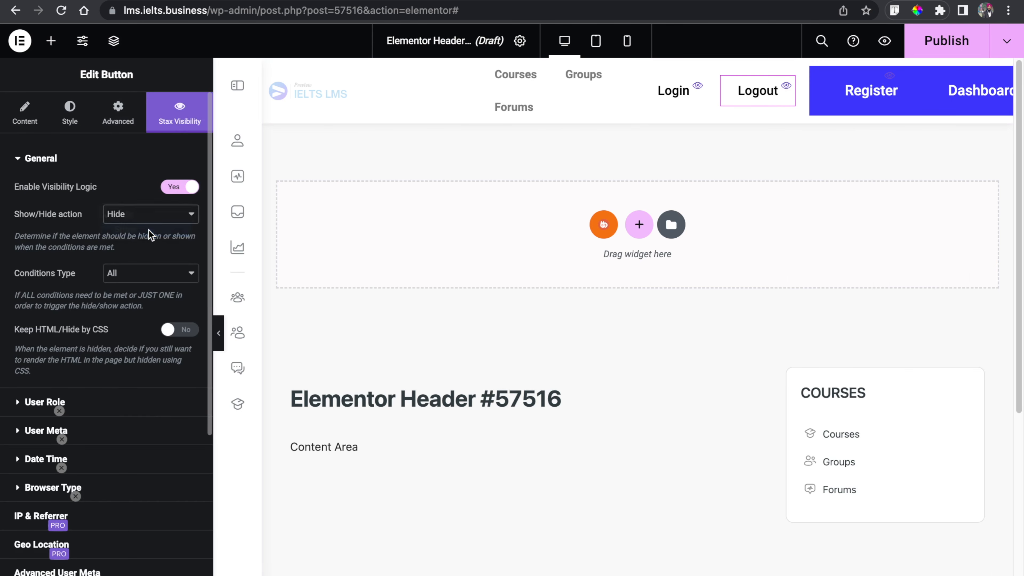
left_click(51, 397)
left_click(179, 215)
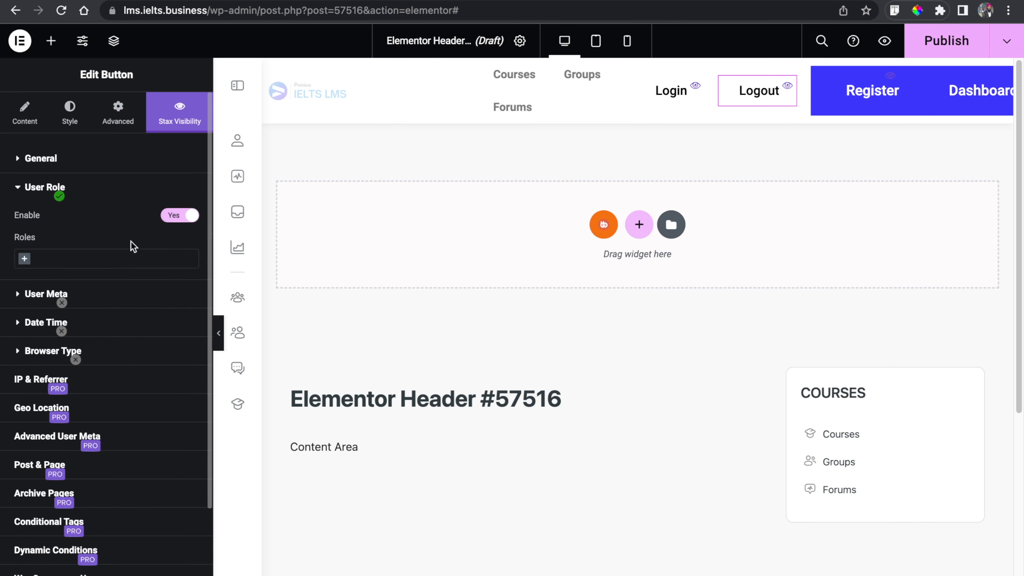
left_click(108, 262)
left_click(100, 294)
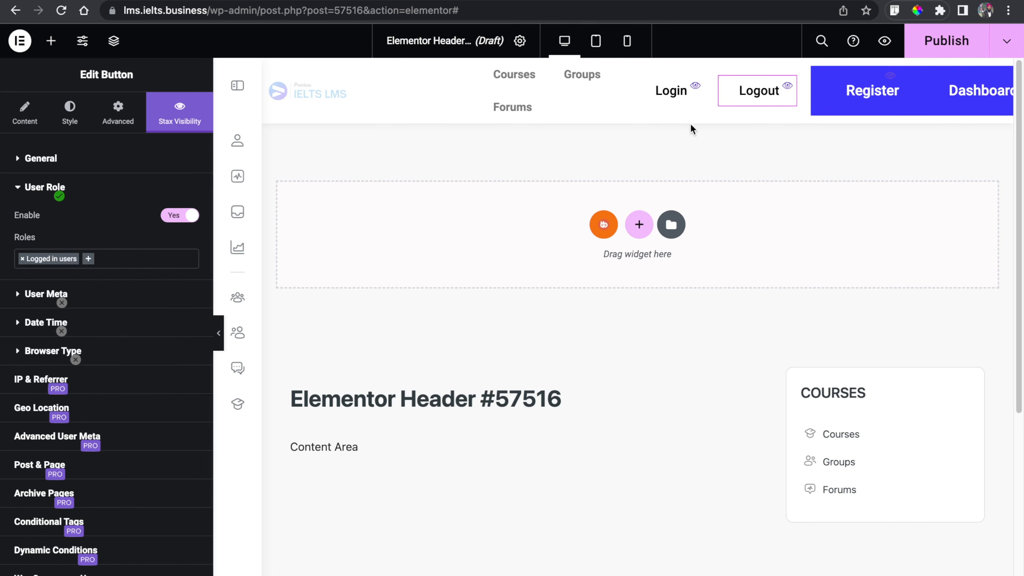
- Make the Dashboard button visible only to logged-in users by enabling visibility logic with Show and a Logged in users role condition
left_click(959, 91)
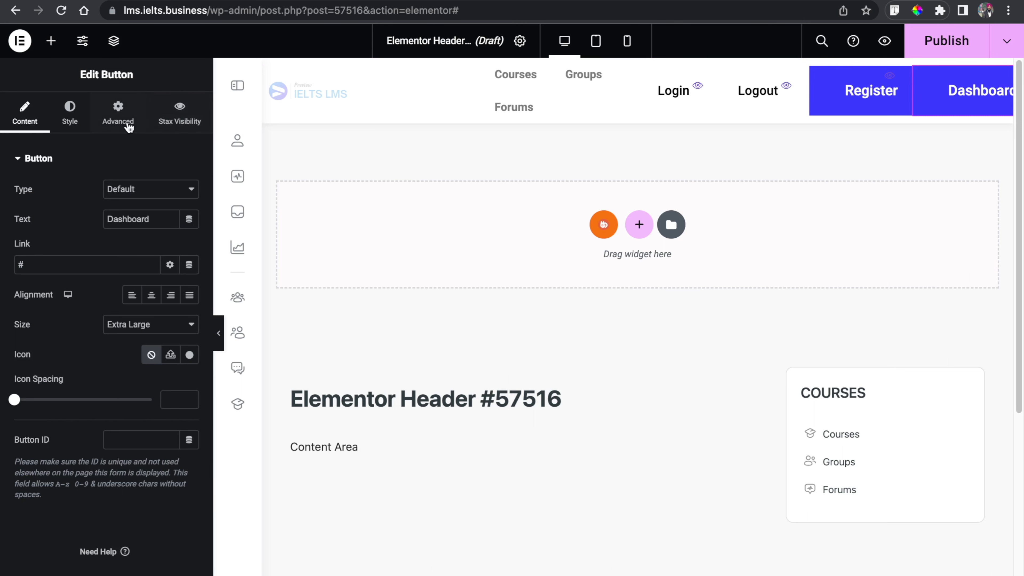
left_click(179, 121)
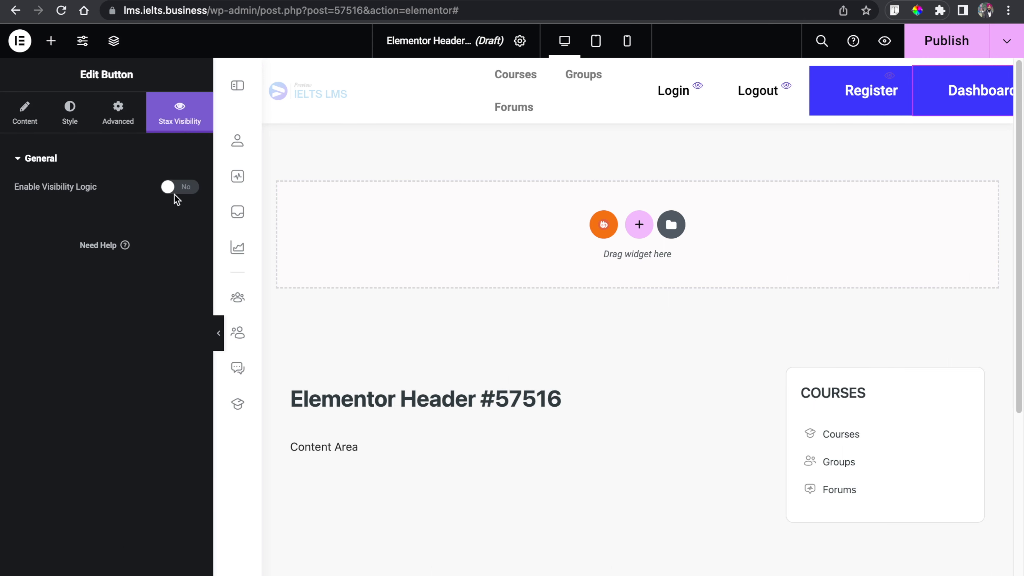
left_click(183, 188)
left_click(148, 218)
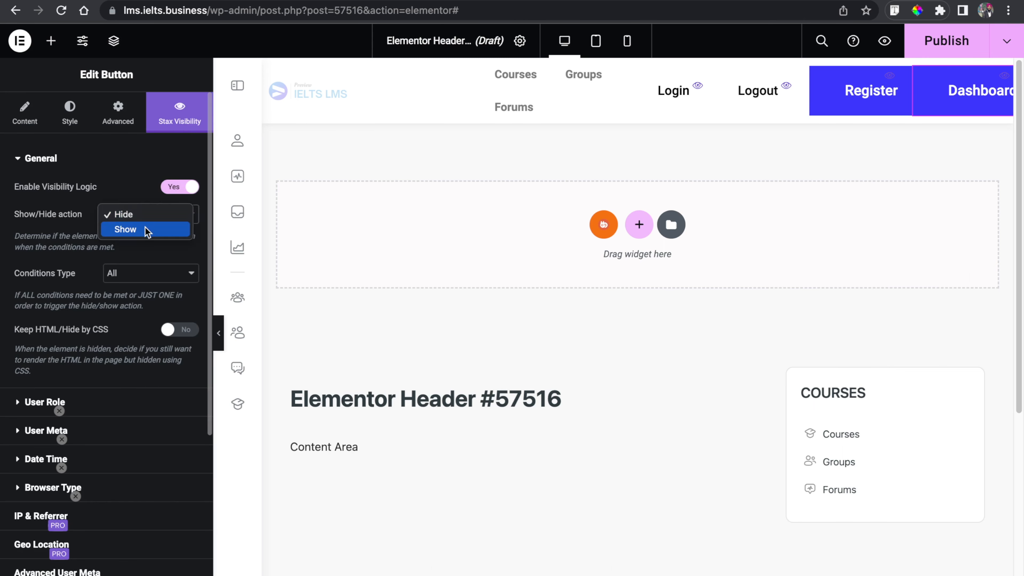
left_click(146, 230)
left_click(44, 403)
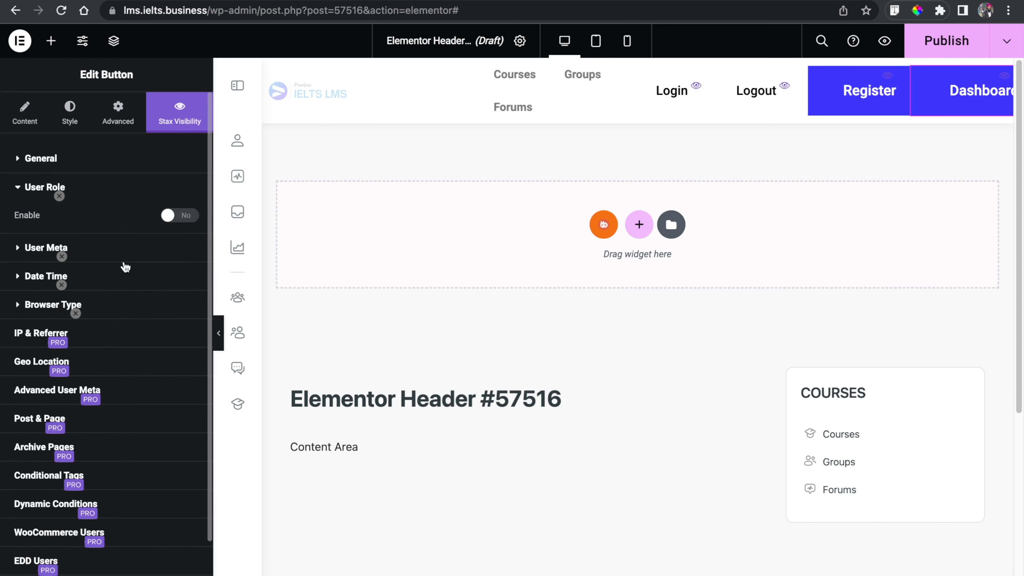
left_click(185, 216)
left_click(104, 259)
left_click(109, 297)
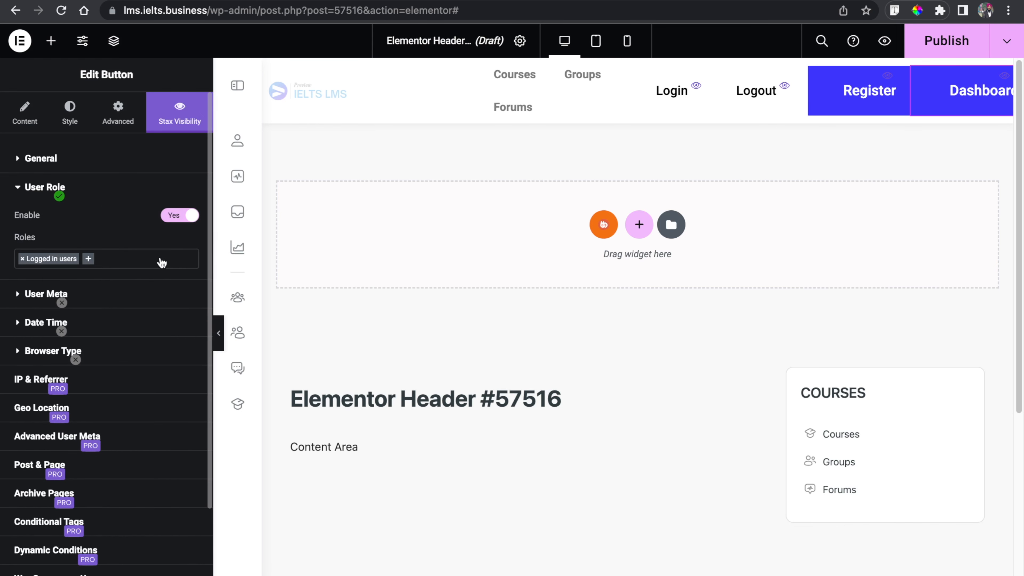
- Publish the header with a display condition of Include, Singular, Pages, limited to the testing page
left_click(221, 330)
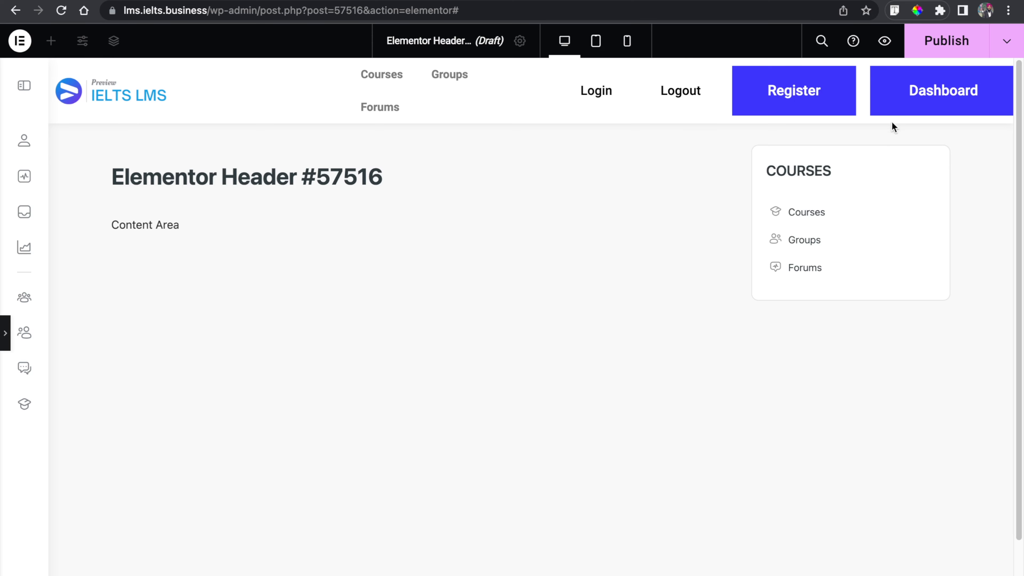
left_click(4, 347)
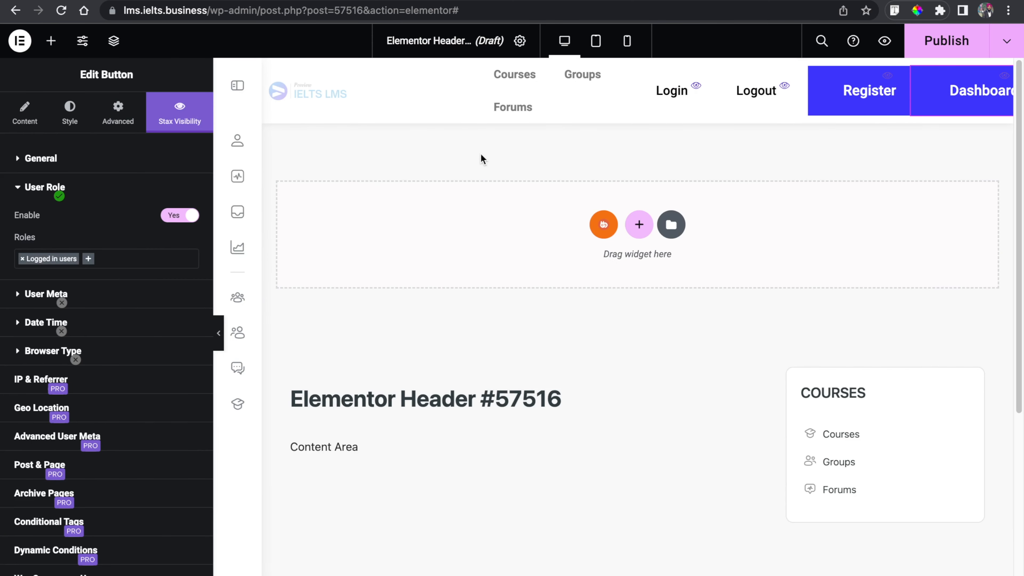
left_click(942, 47)
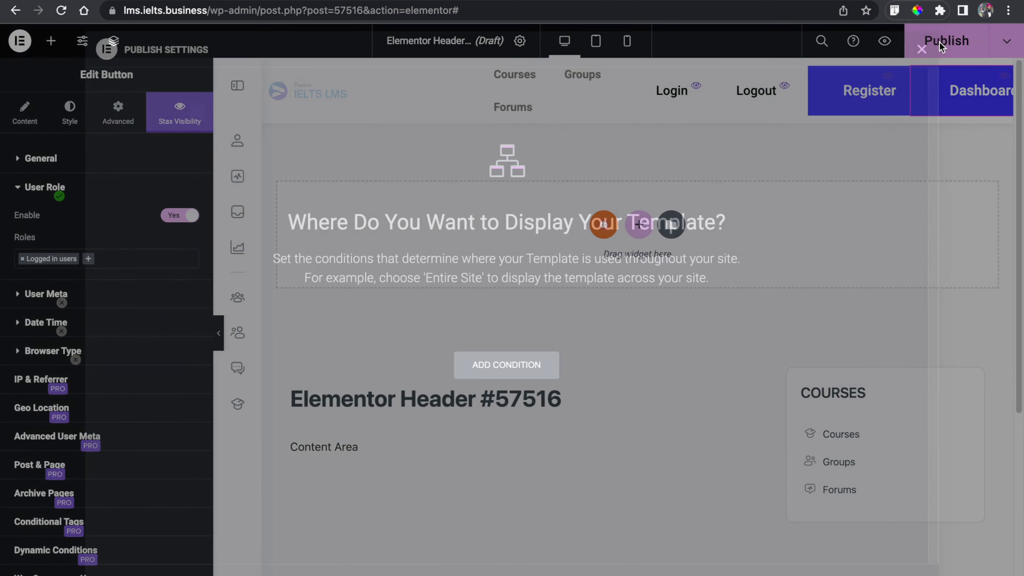
left_click(507, 373)
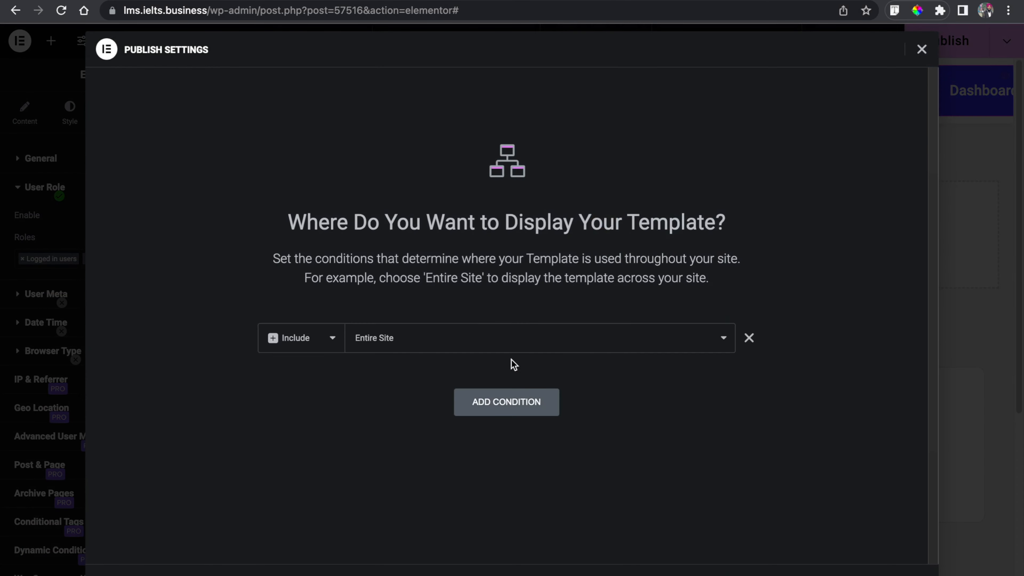
left_click(530, 351)
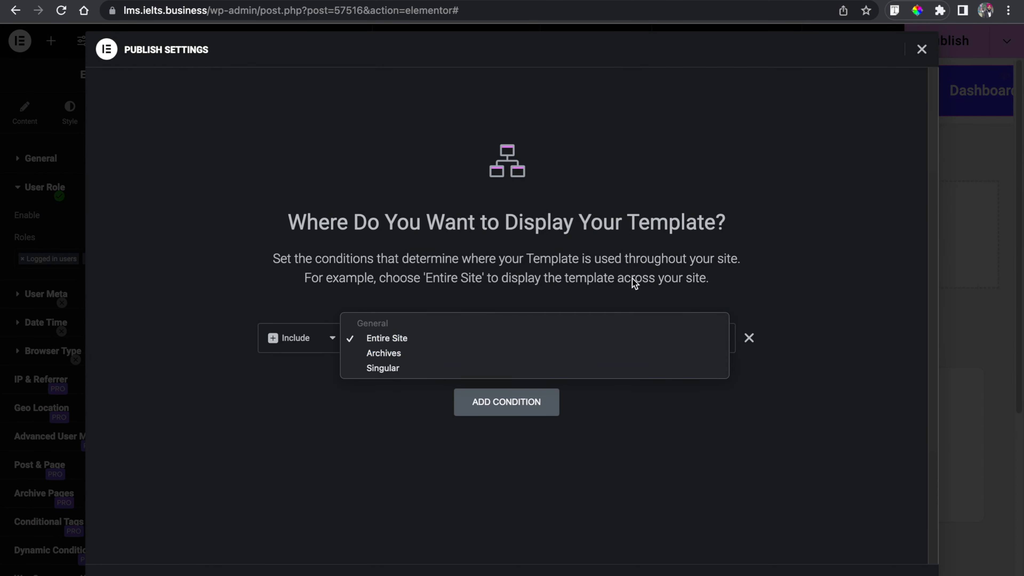
left_click(390, 338)
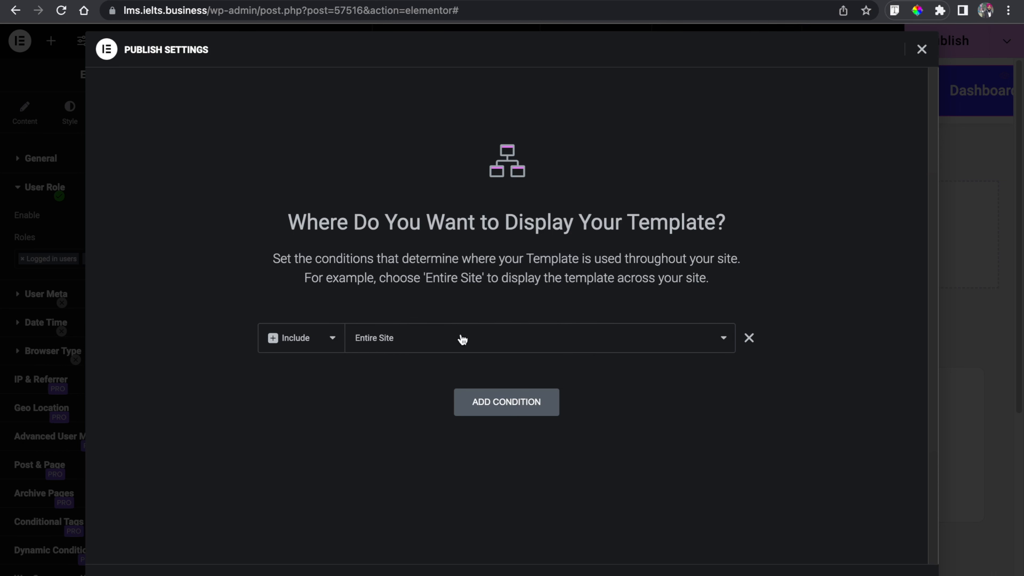
left_click(508, 338)
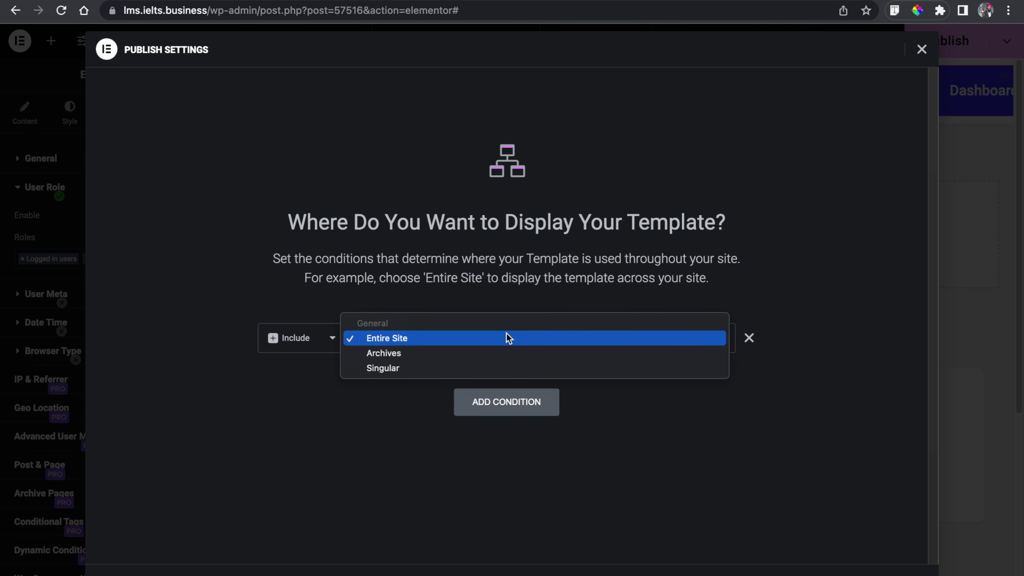
left_click(478, 368)
left_click(605, 345)
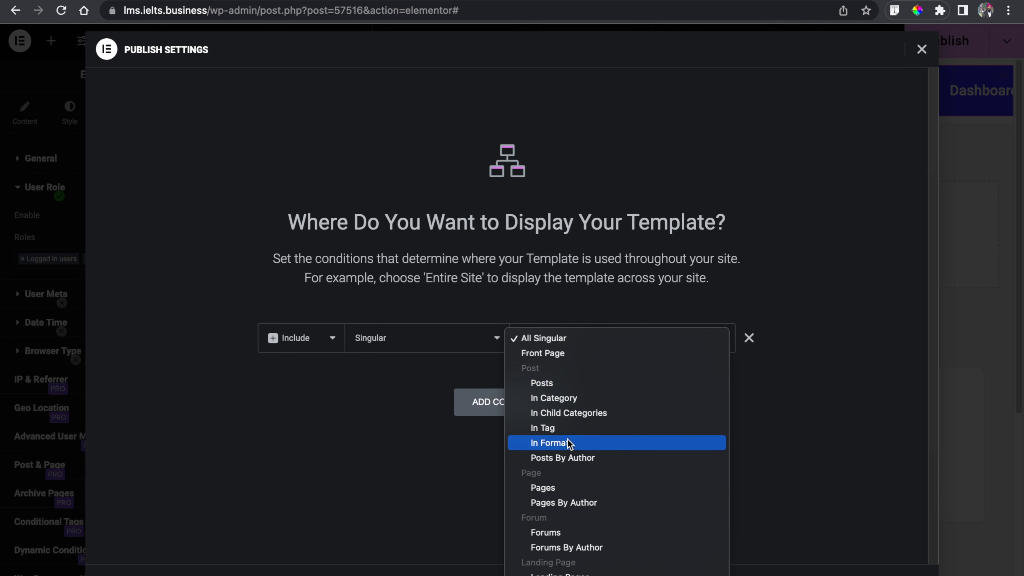
left_click(557, 488)
left_click(673, 350)
type("testi")
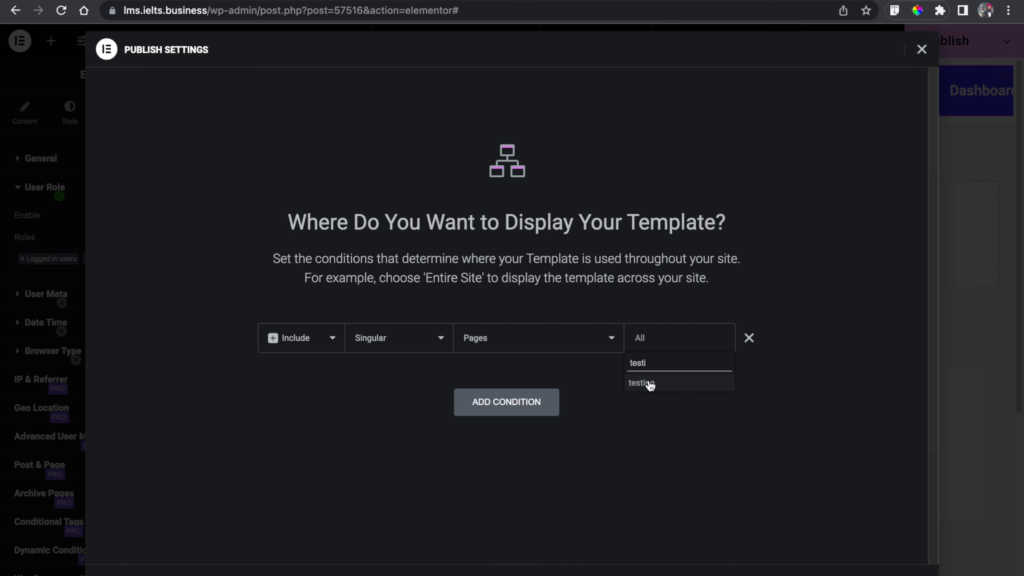
left_click(651, 383)
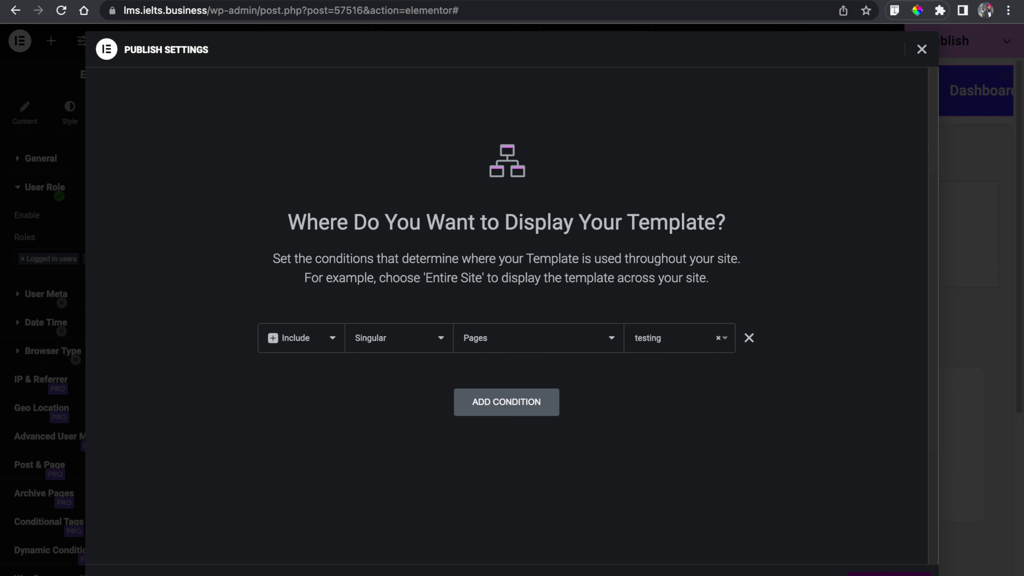
left_click(890, 574)
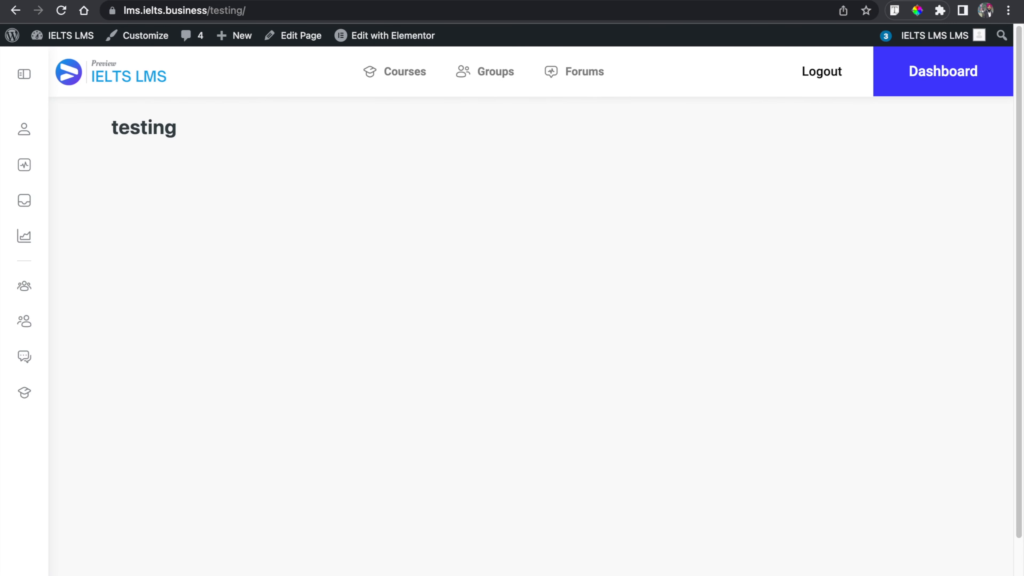
- Copy the testing page's address and open it in a new browser tab
left_click(441, 9)
key("super+c")
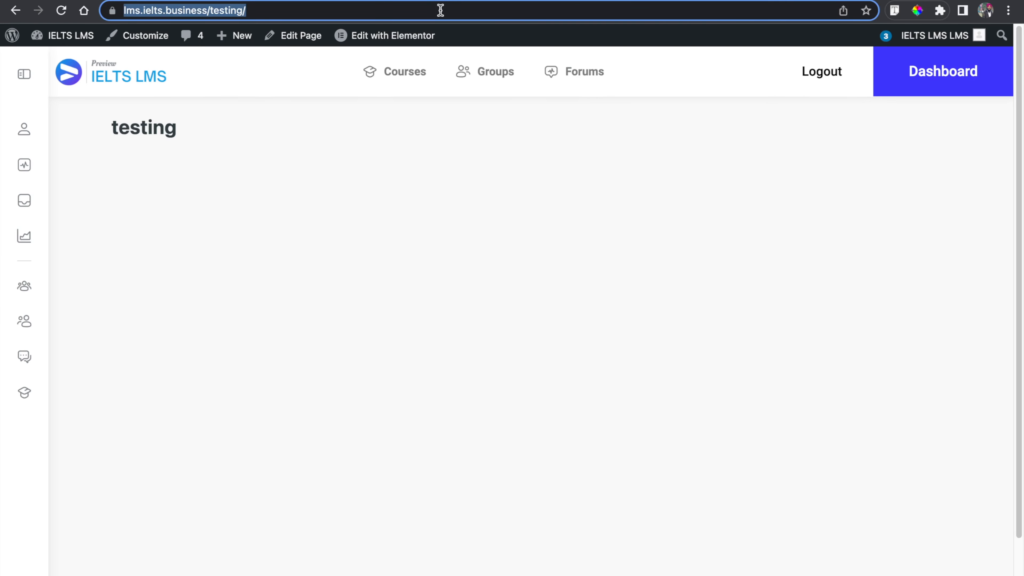
key("ctrl+Right")
key("super+t")
key("super+v")
key("Return")
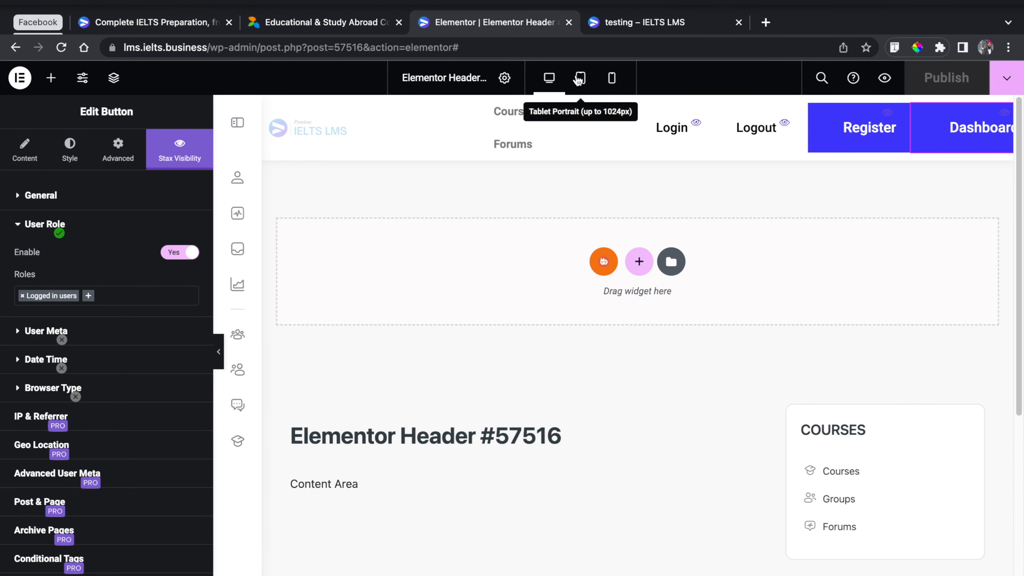
- Switch to the mobile view and set the site logo's order to Start
left_click(613, 79)
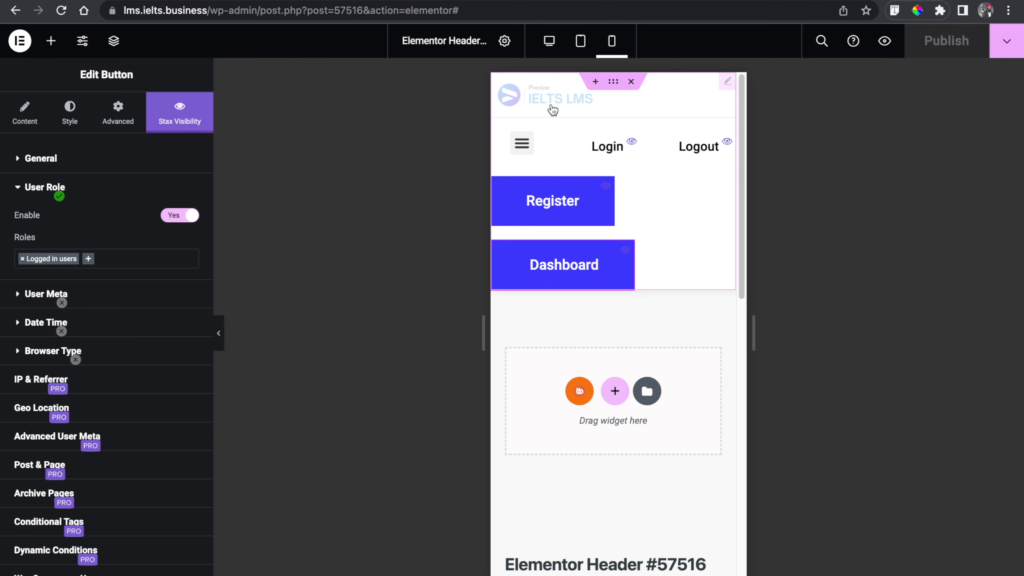
left_click(548, 107)
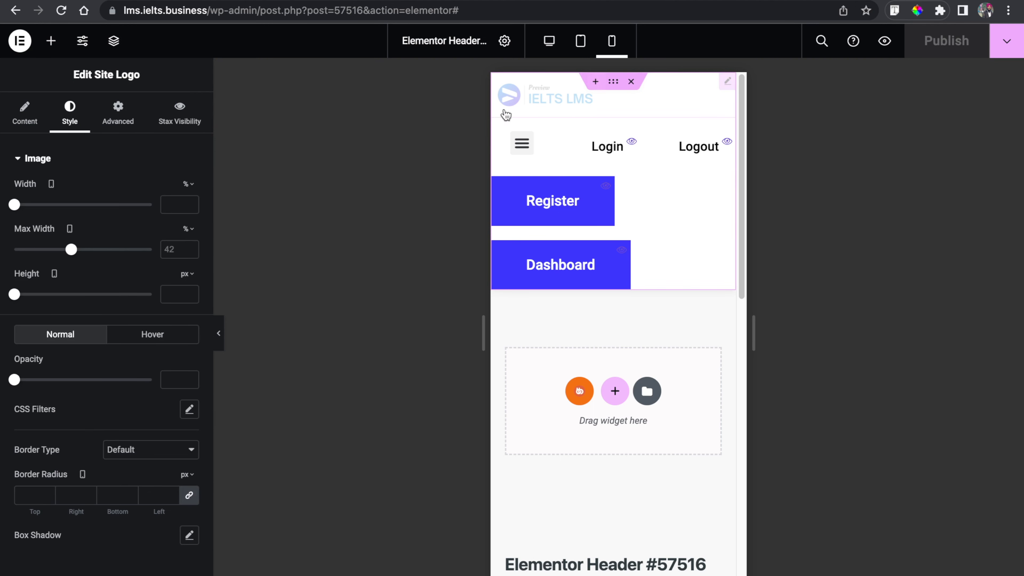
left_click(115, 125)
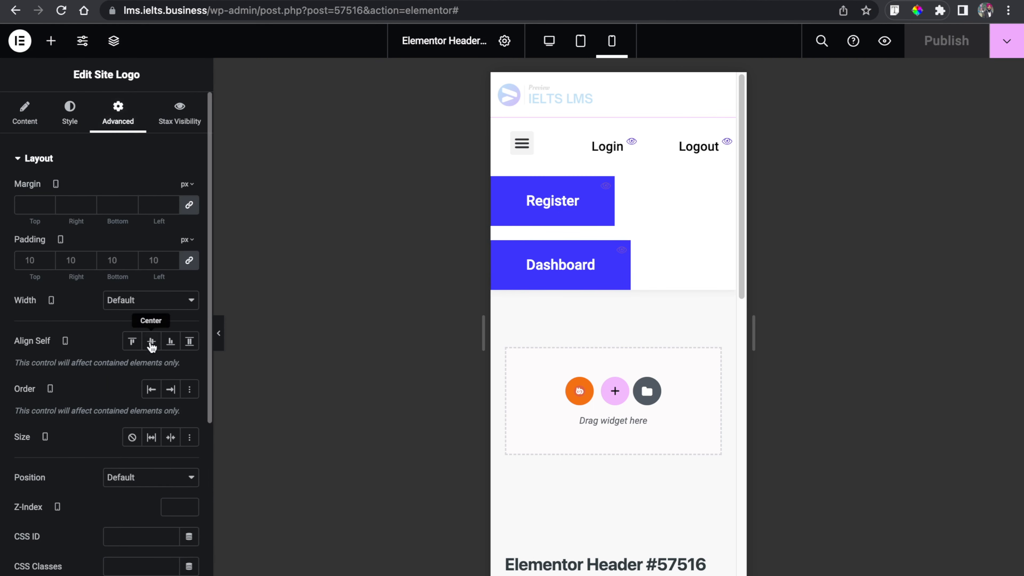
left_click(146, 394)
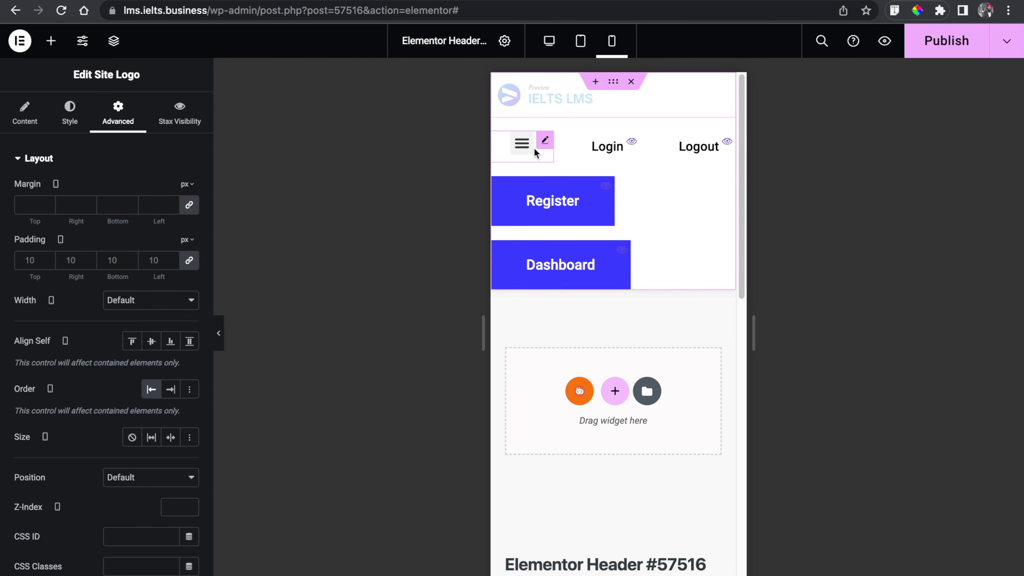
- Set the WordPress menu widget's order to End in the mobile view
left_click(545, 142)
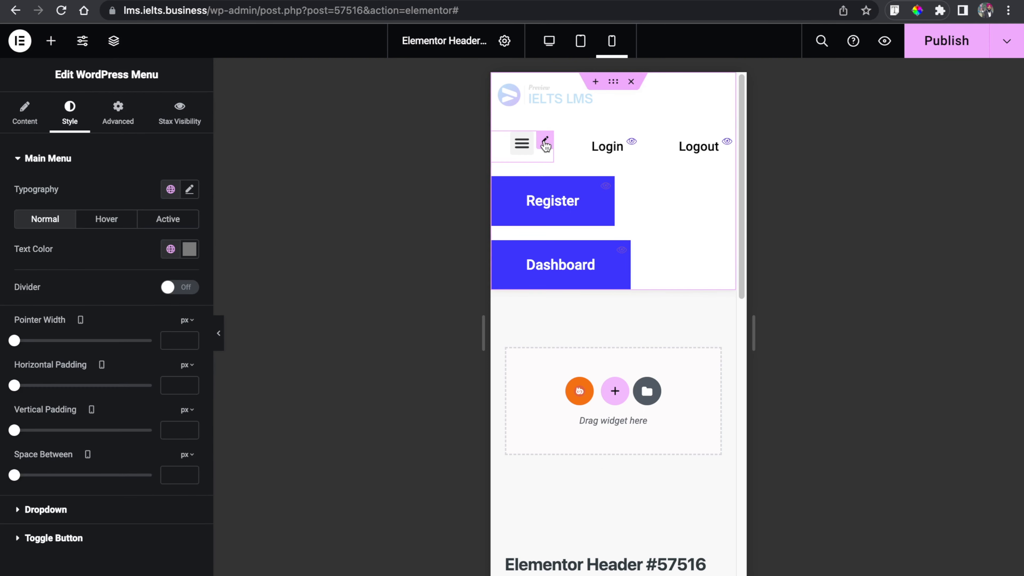
left_click(115, 117)
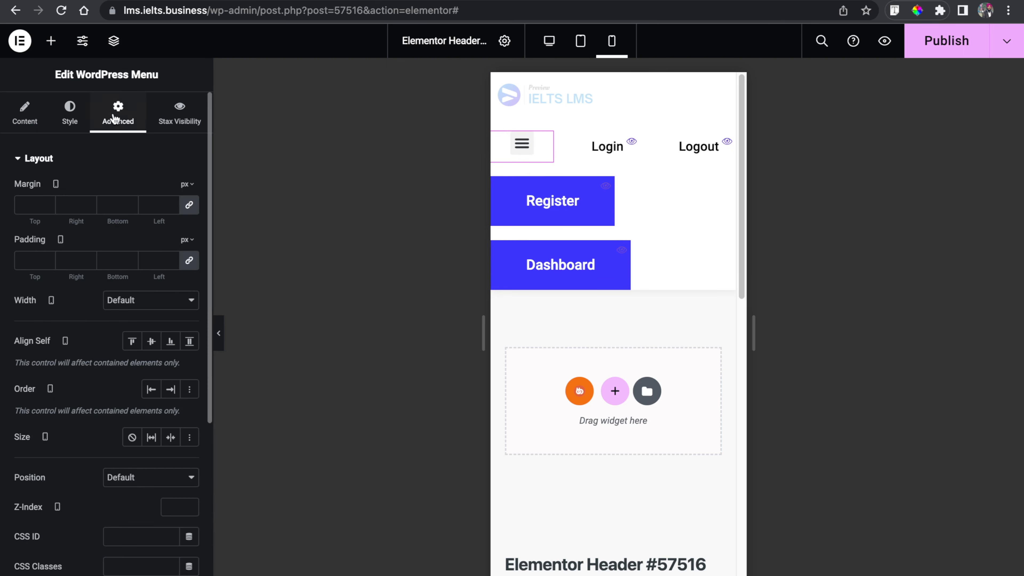
left_click(170, 390)
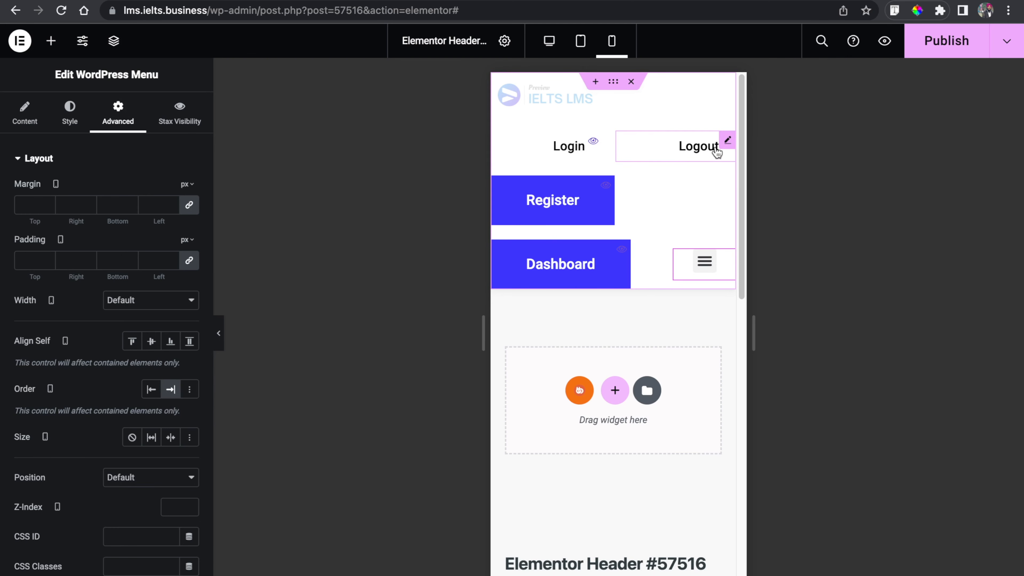
- Hide the Login button on mobile portrait through its responsive visibility settings
left_click(594, 141)
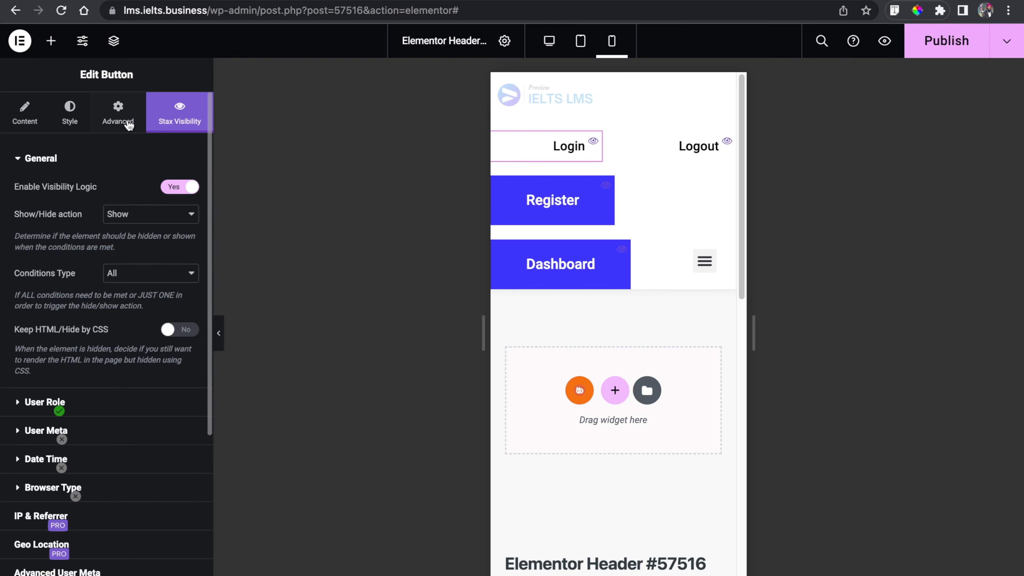
scroll(107, 318, "down", 5)
scroll(101, 243, "up", 5)
left_click(99, 115)
scroll(89, 355, "down", 6)
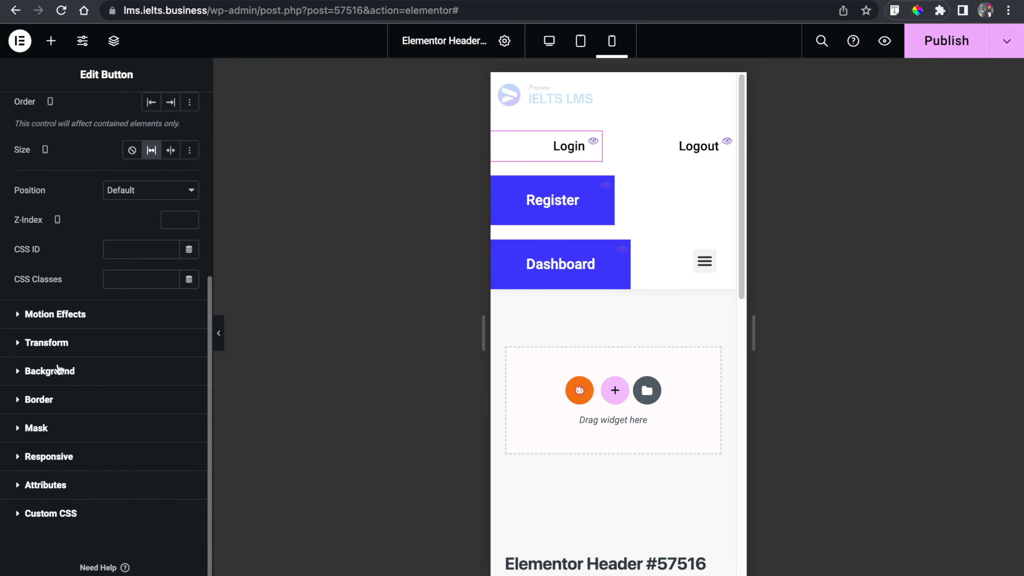
left_click(72, 457)
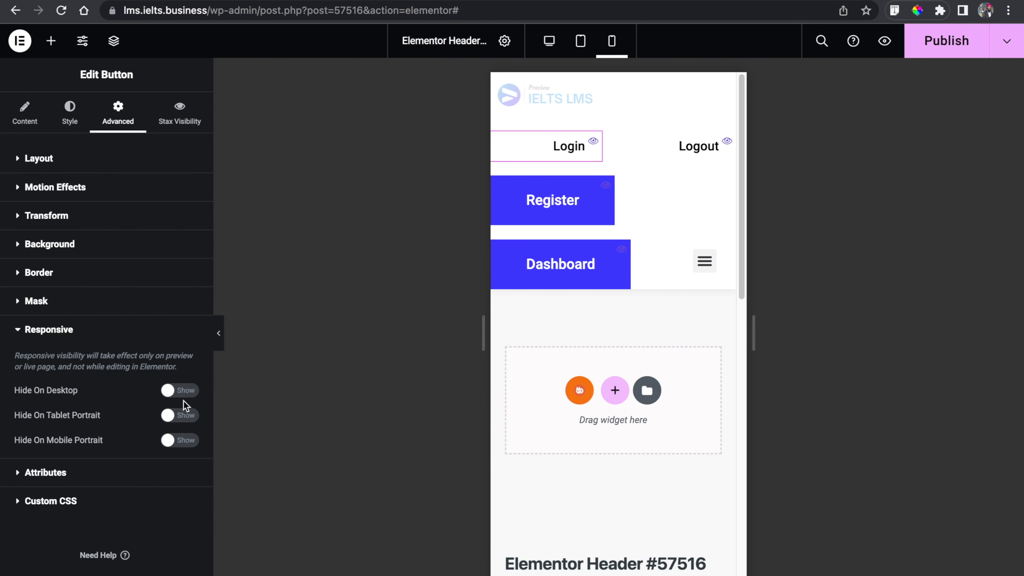
left_click(179, 440)
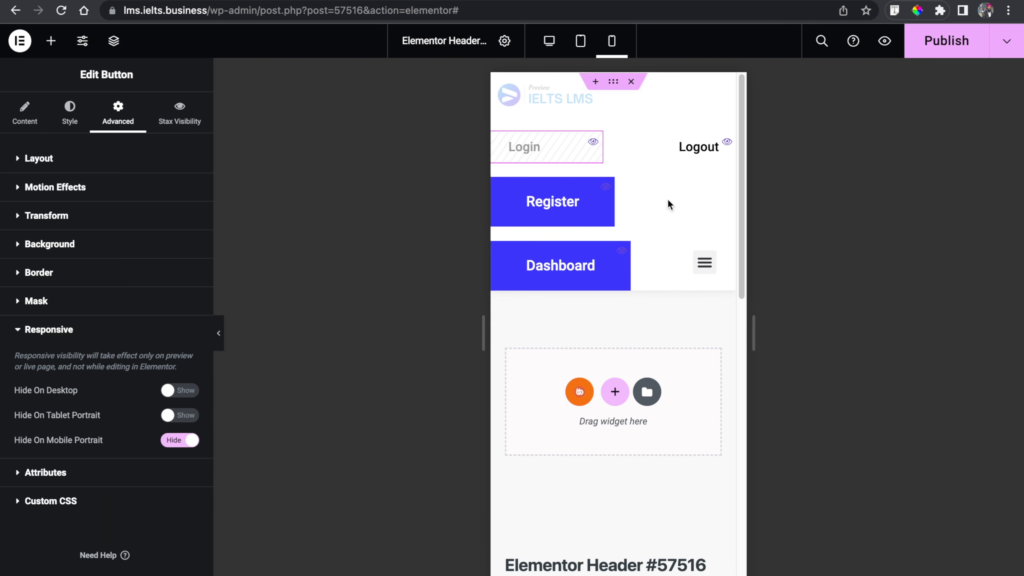
- Hide the Logout button on mobile portrait through its responsive visibility settings
left_click(670, 154)
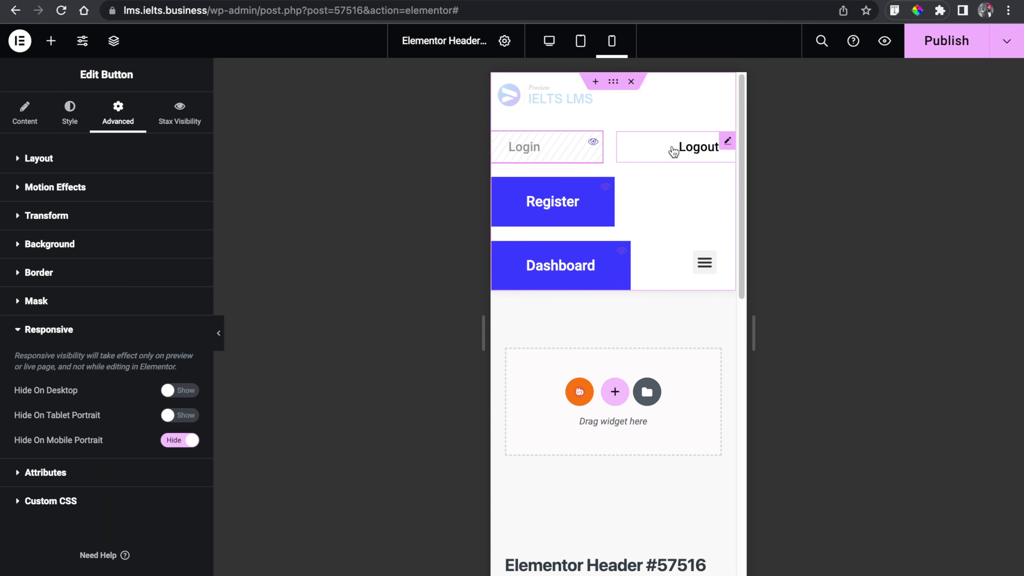
left_click(72, 115)
left_click(115, 119)
scroll(80, 247, "down", 5)
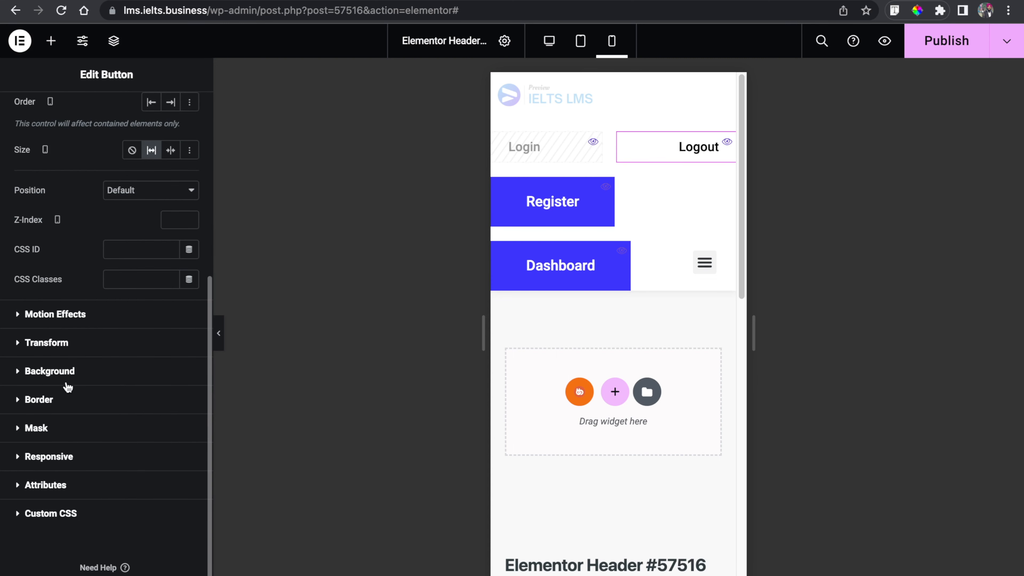
left_click(47, 455)
left_click(176, 439)
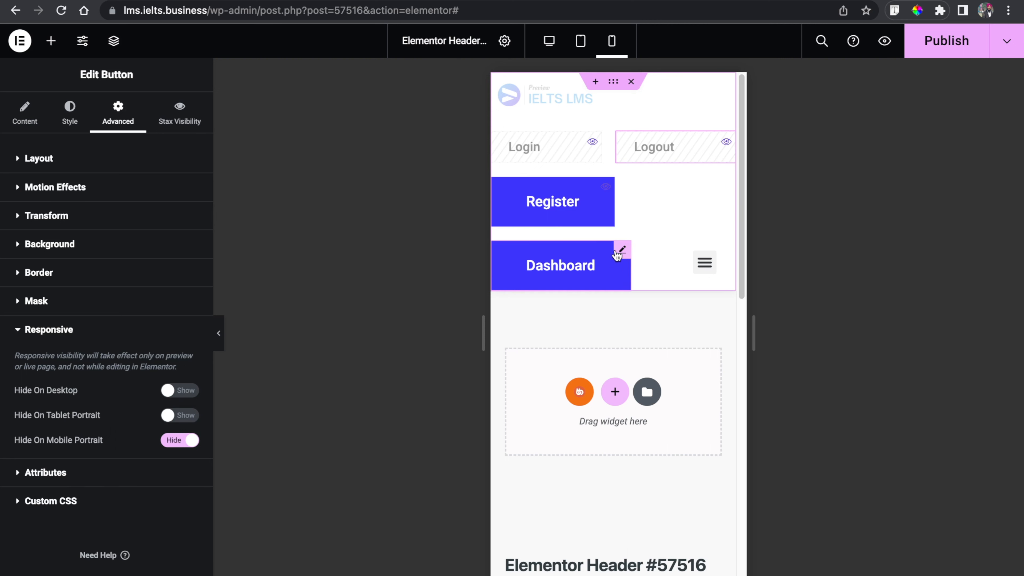
- Set the Register button's mobile padding to 10 px on all sides and its font size to 14 px
left_click(606, 191)
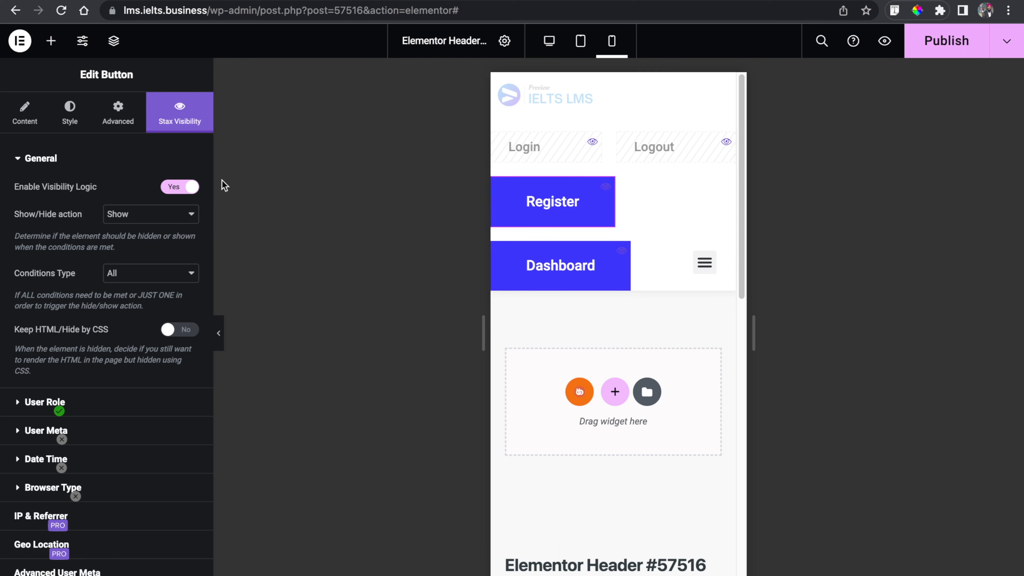
left_click(22, 127)
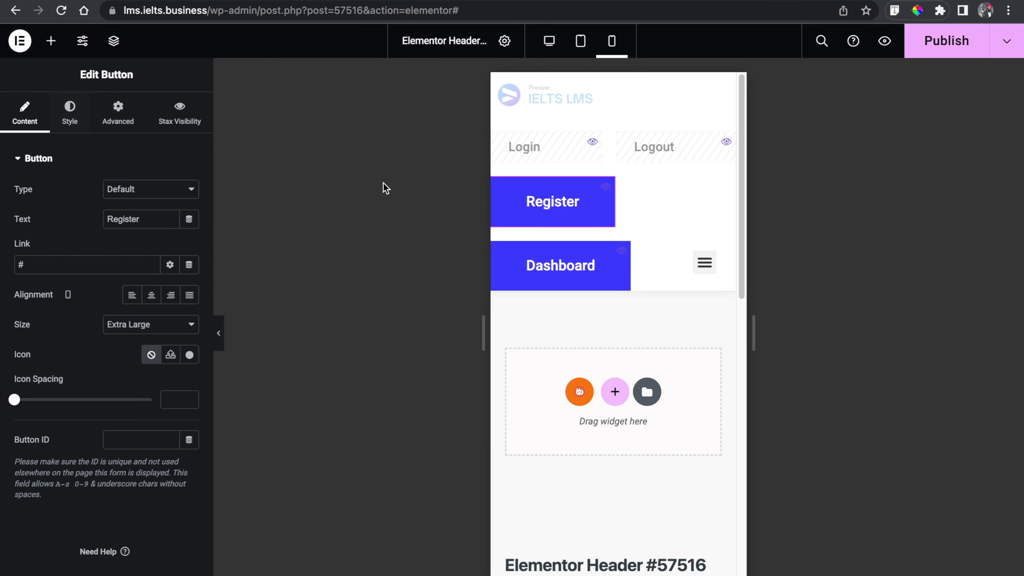
left_click(67, 119)
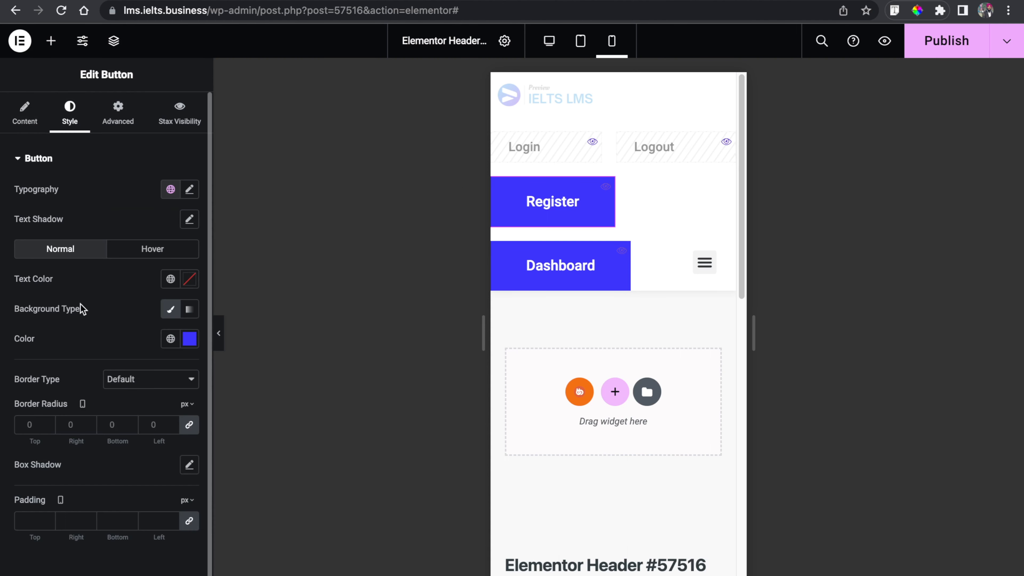
scroll(61, 395, "down", 1)
left_click(28, 496)
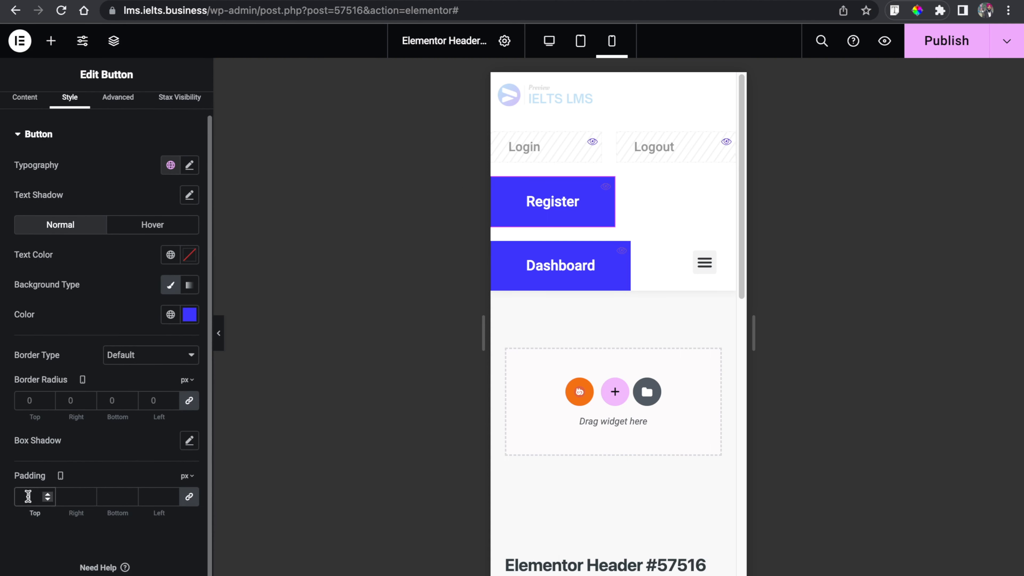
type("10")
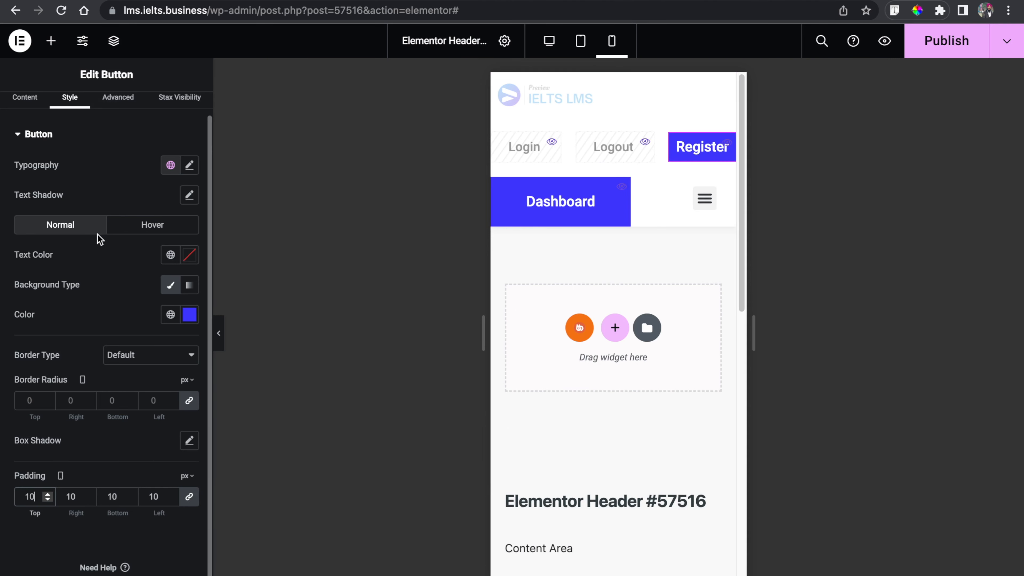
left_click(190, 165)
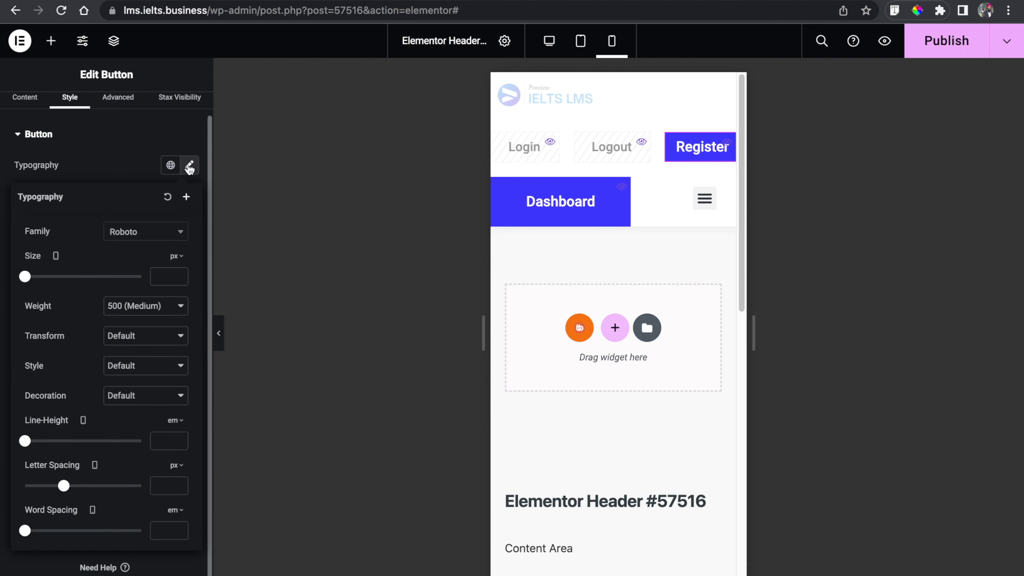
left_click(159, 275)
type("14")
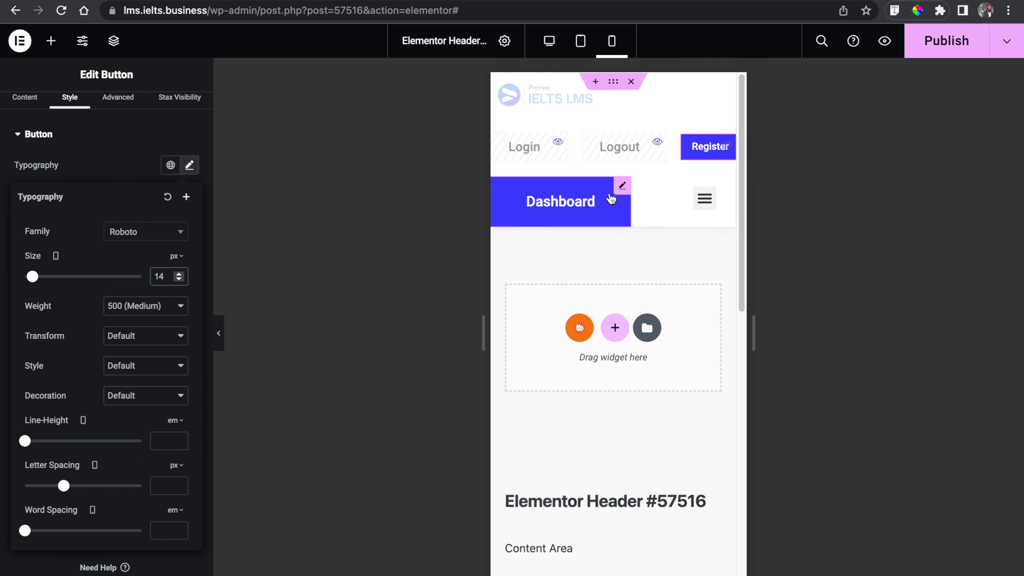
- Set the Dashboard button's mobile padding to 10 px on all sides and its font size to 14 px
left_click(621, 186)
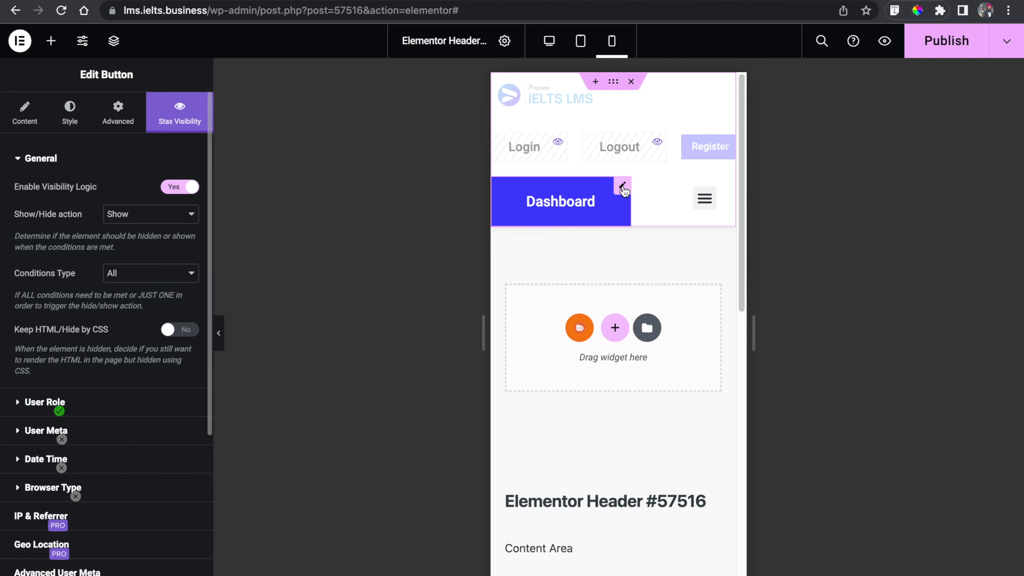
left_click(70, 109)
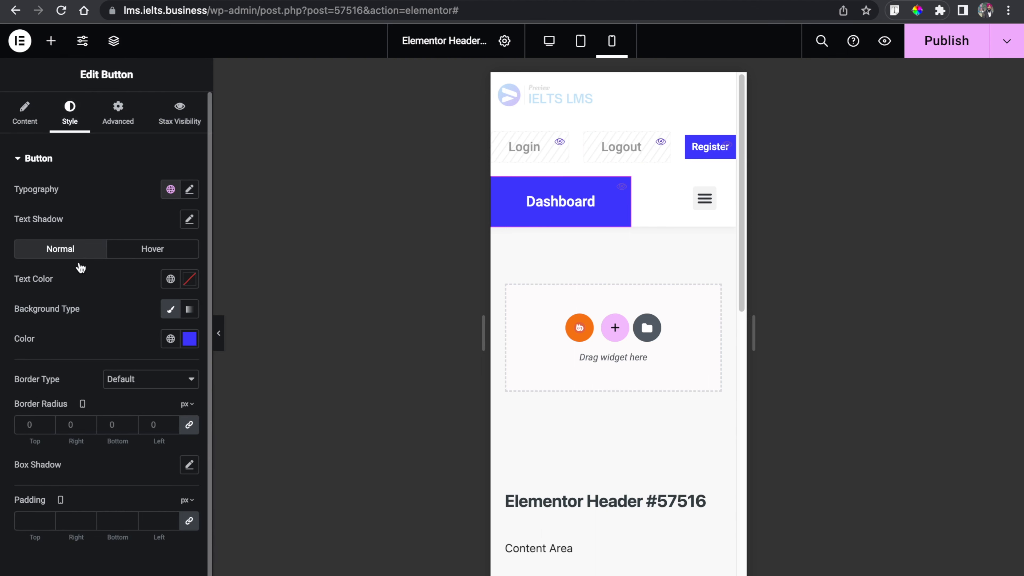
left_click(25, 497)
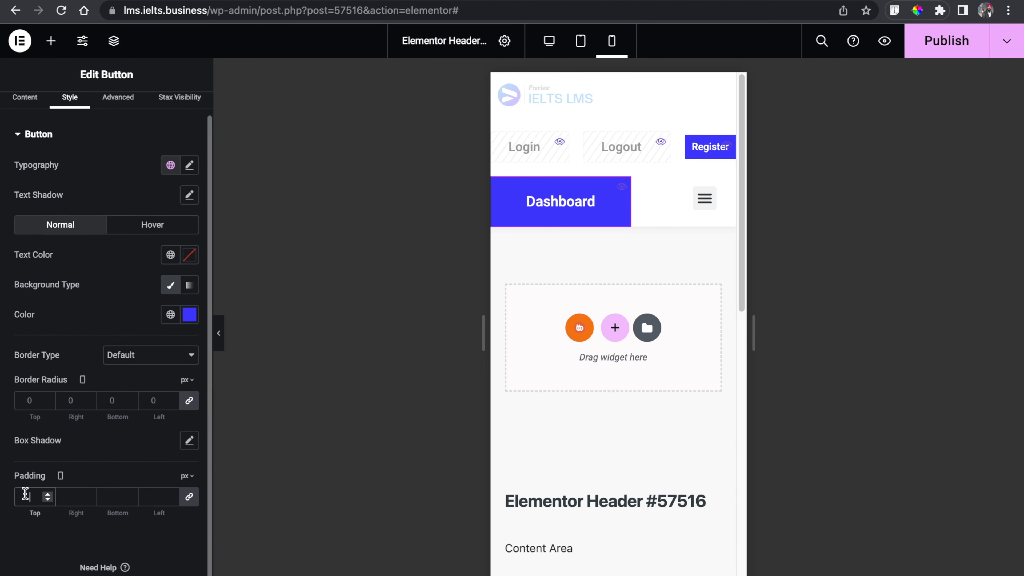
type("10")
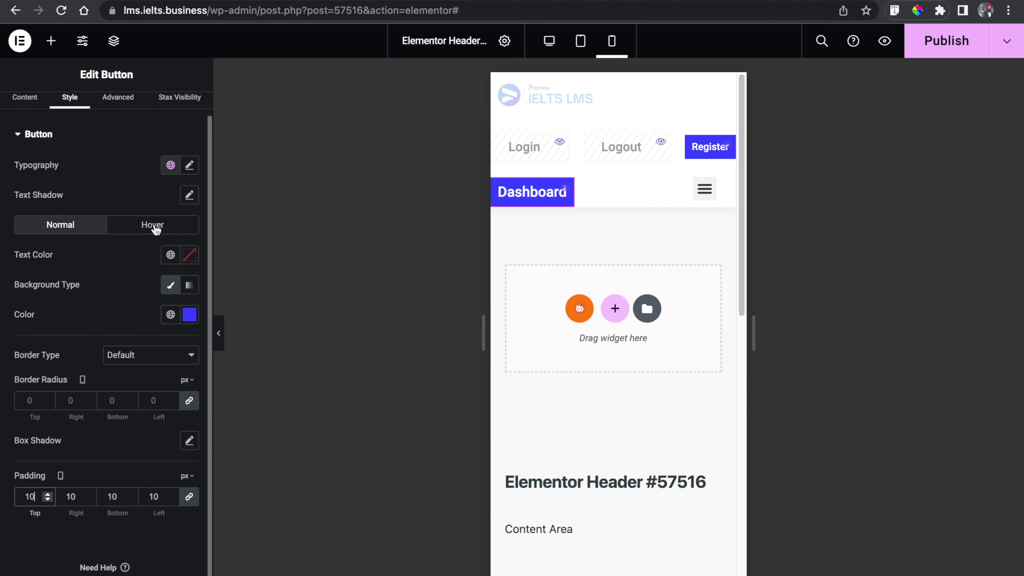
left_click(197, 172)
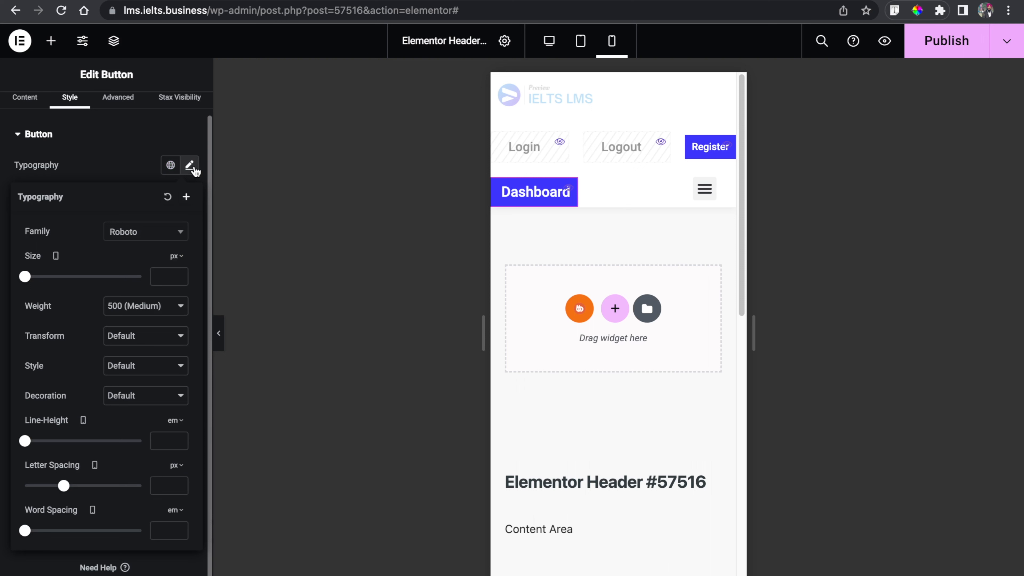
left_click(159, 276)
type("14")
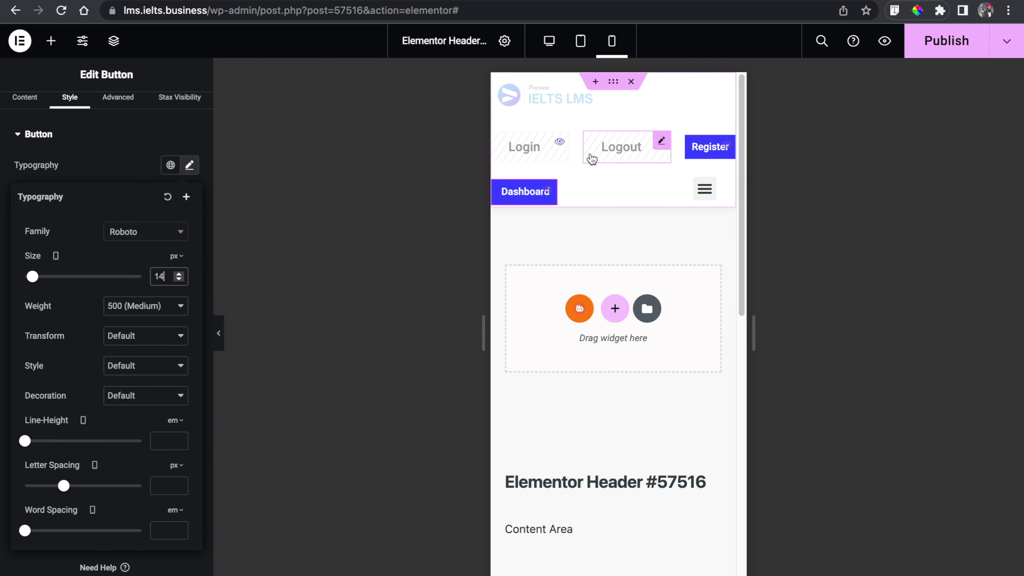
- Set the header container's wrap to No Wrap on mobile and publish the header changes
left_click(219, 330)
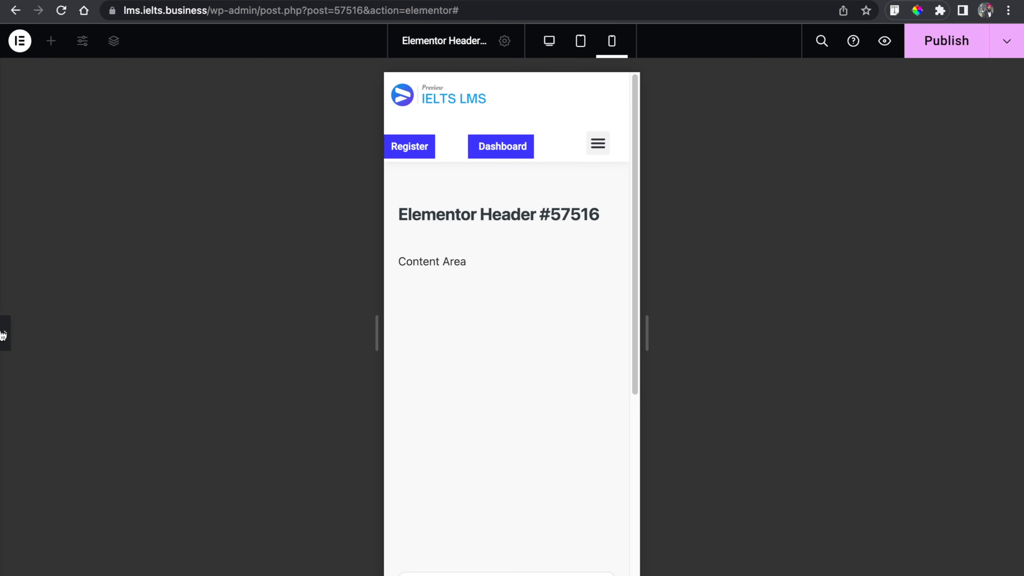
left_click(3, 339)
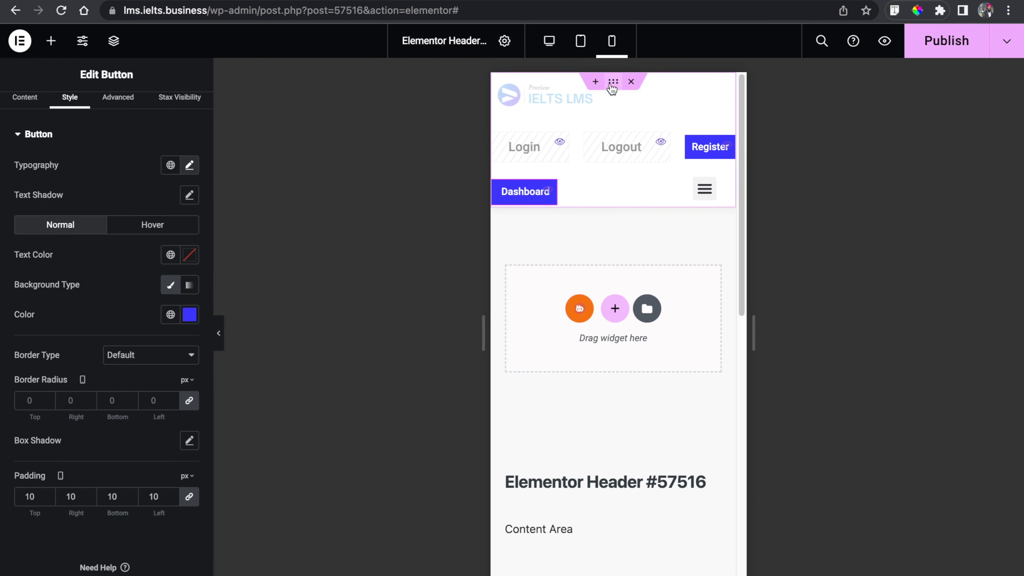
left_click(613, 85)
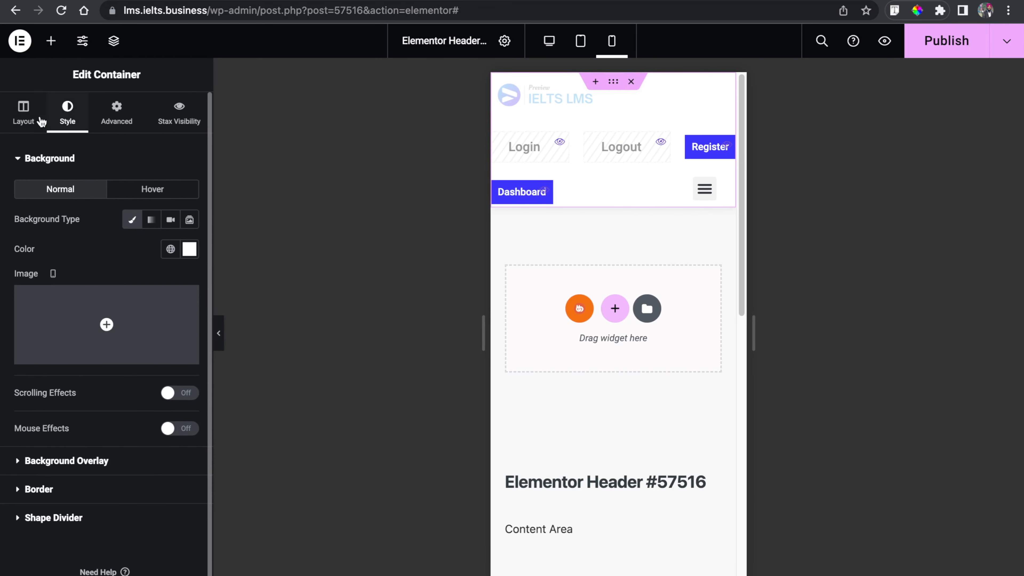
left_click(25, 117)
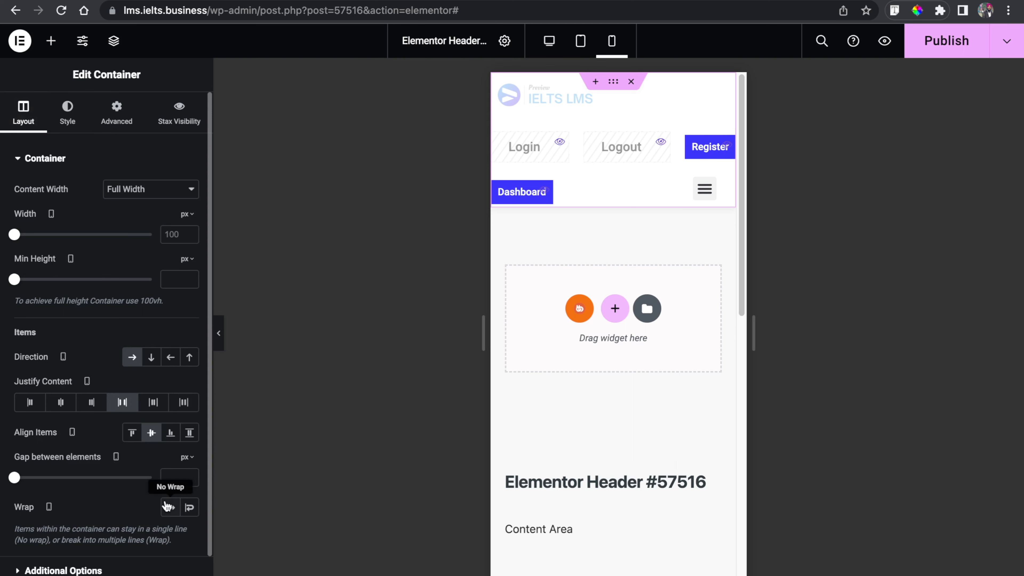
scroll(166, 506, "down", 2)
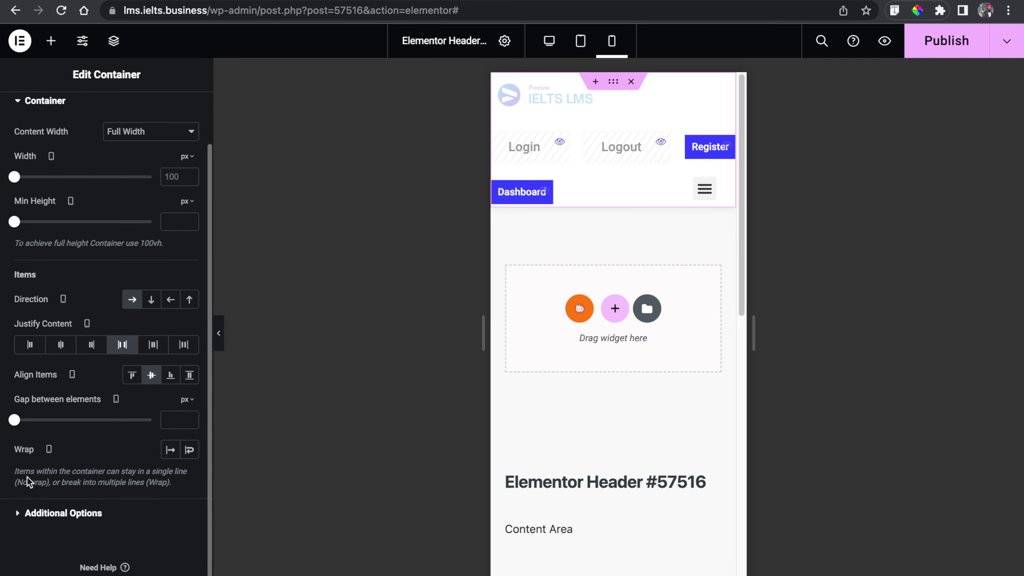
left_click(170, 450)
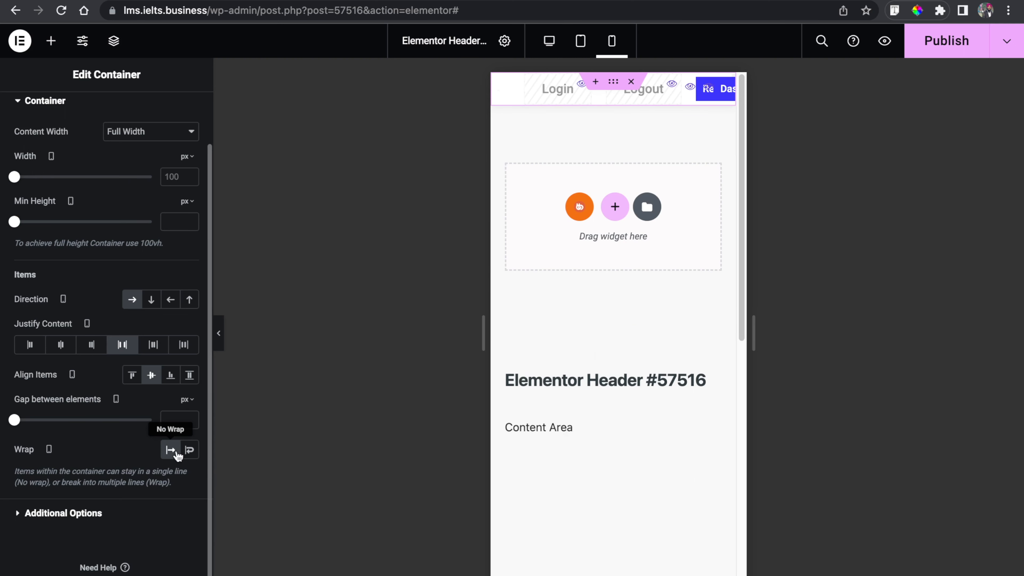
left_click(912, 49)
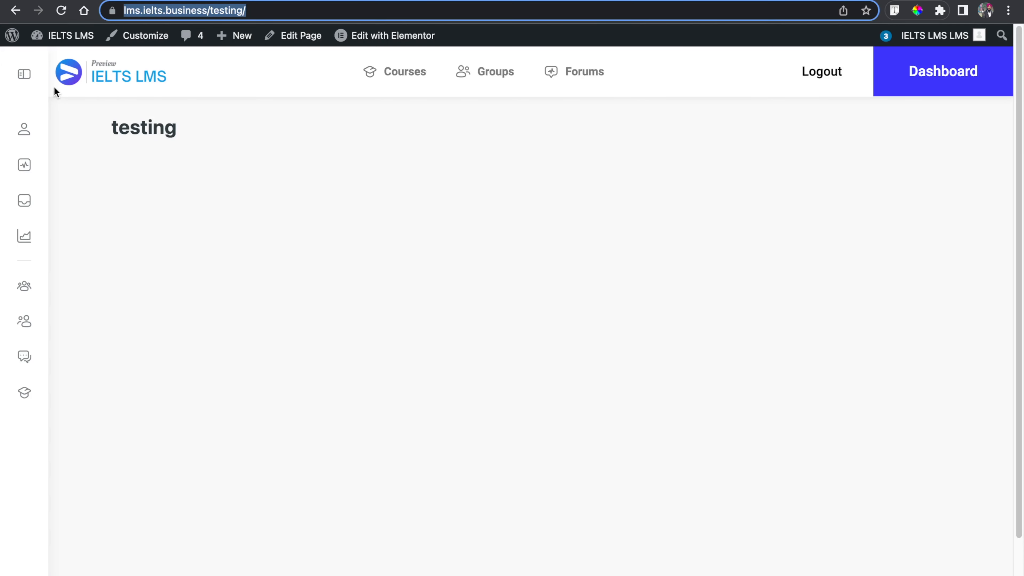
- Preview the testing page in mobile emulation with developer tools, reloading it and toggling the hamburger menu
right_click(633, 146)
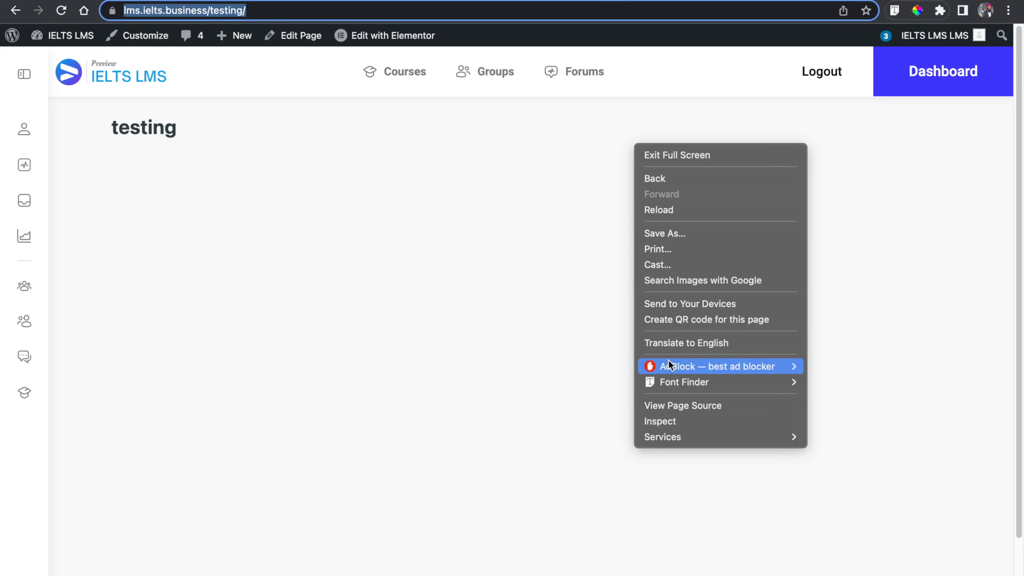
left_click(670, 421)
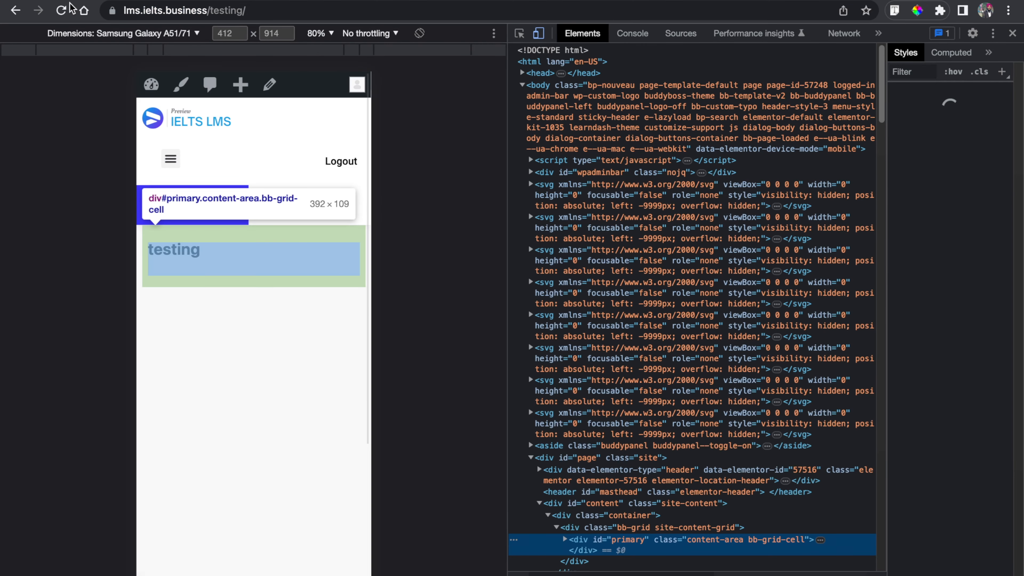
left_click(62, 10)
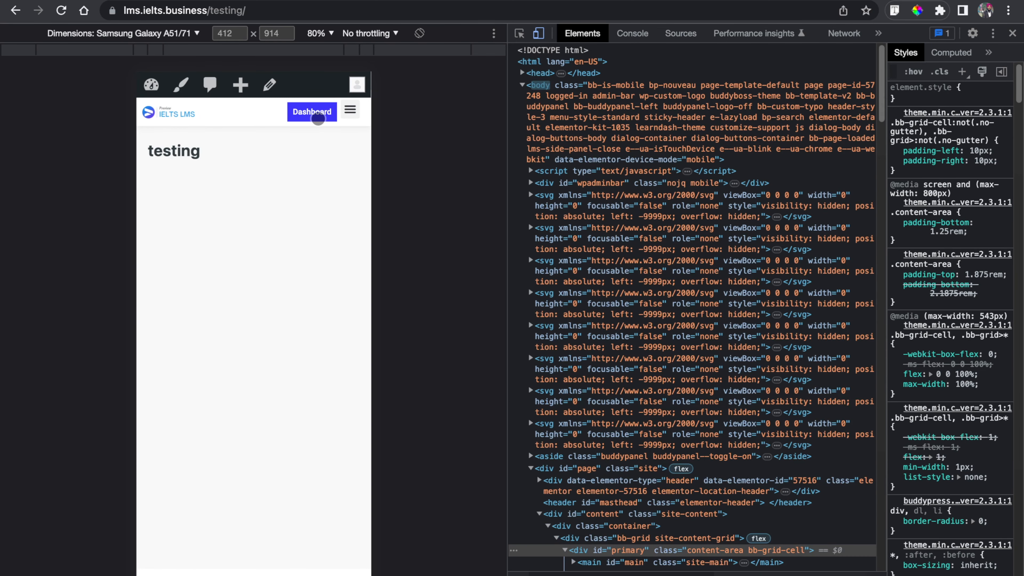
left_click(350, 110)
left_click(350, 111)
- Close developer tools and inspect the logged-out testing page in responsive mobile emulation
key("super+alt+i")
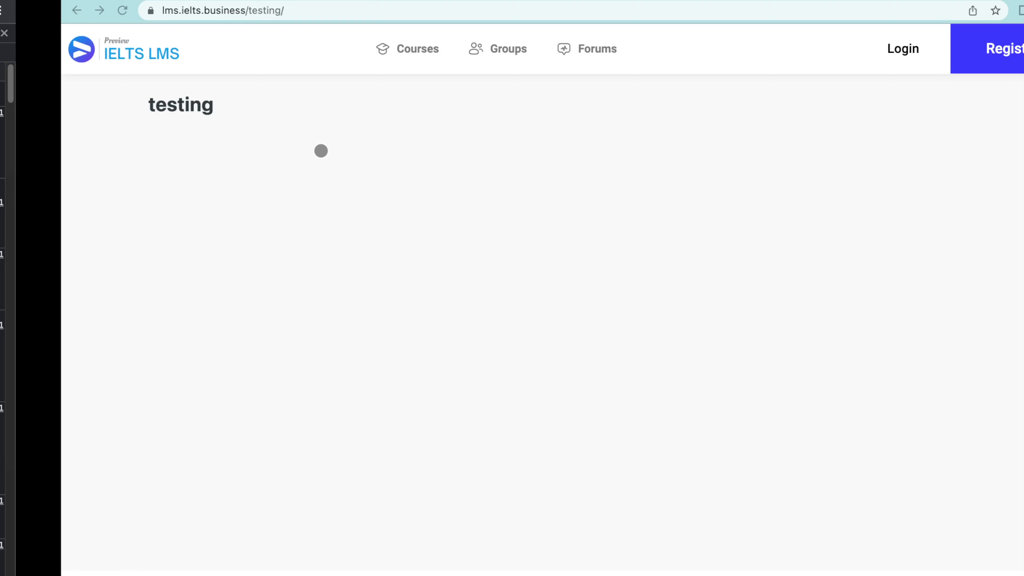
right_click(764, 157)
left_click(788, 378)
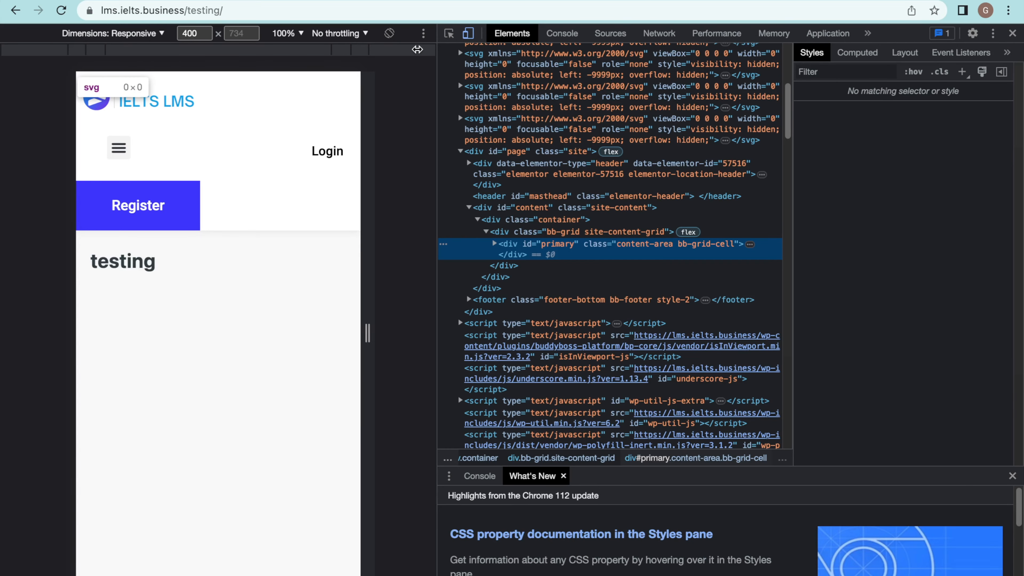
- Reload the logged-out testing page in mobile emulation and open and close the hamburger menu
left_click(61, 10)
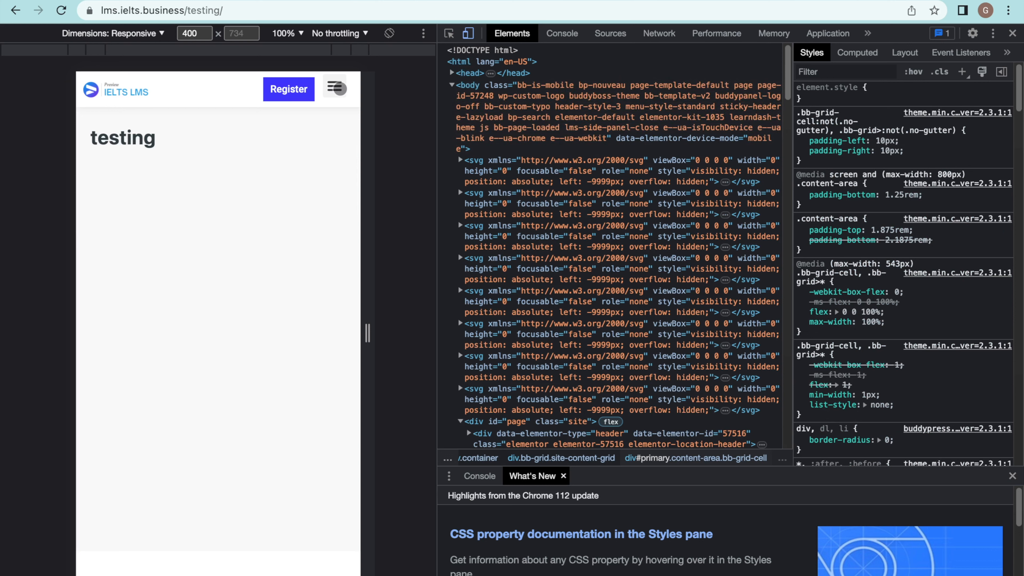
left_click(338, 88)
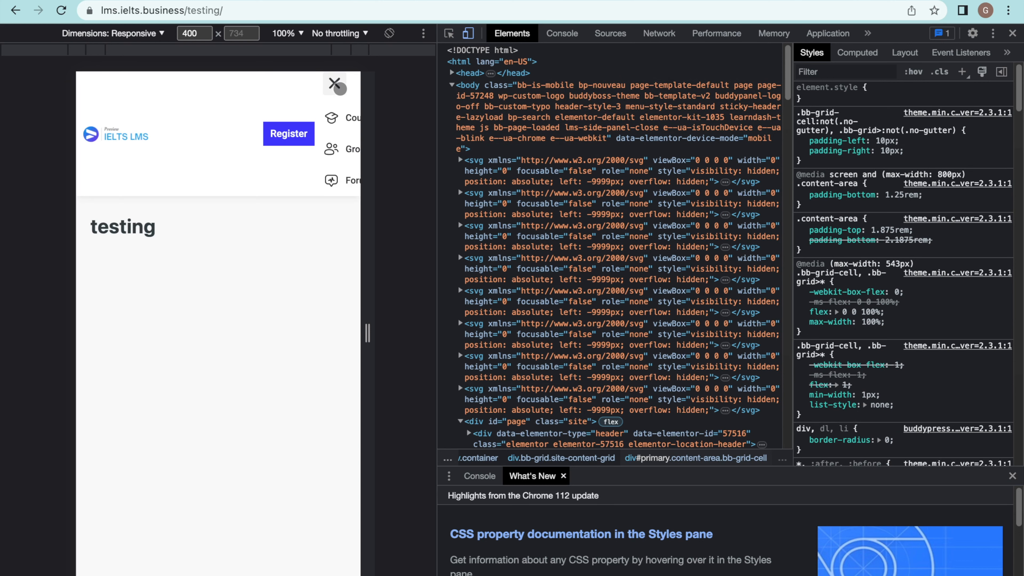
left_click(339, 86)
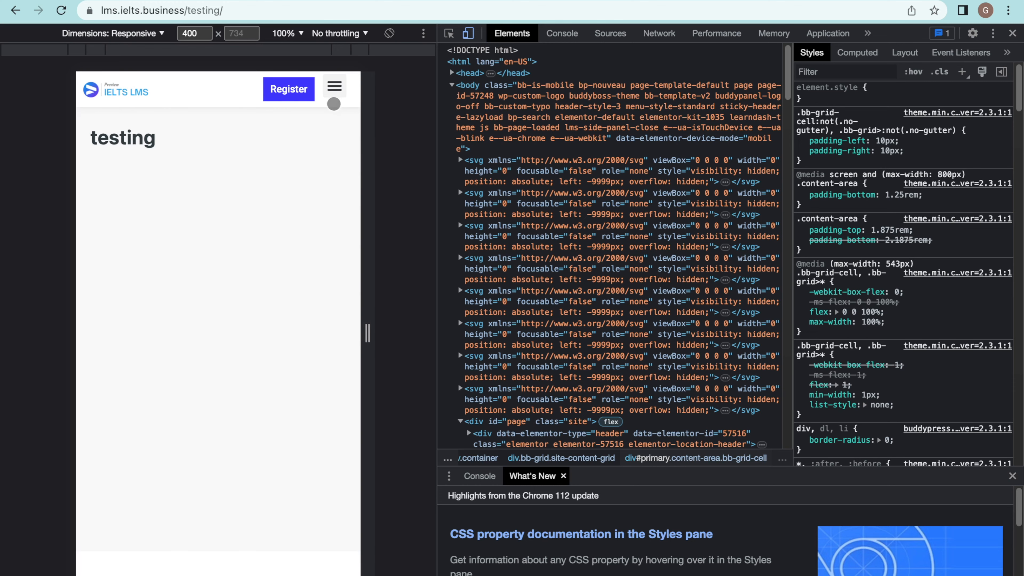
- In the Elementor header editor, turn on Full Width for the WordPress Menu's mobile dropdown and publish the header
key("ctrl+Left")
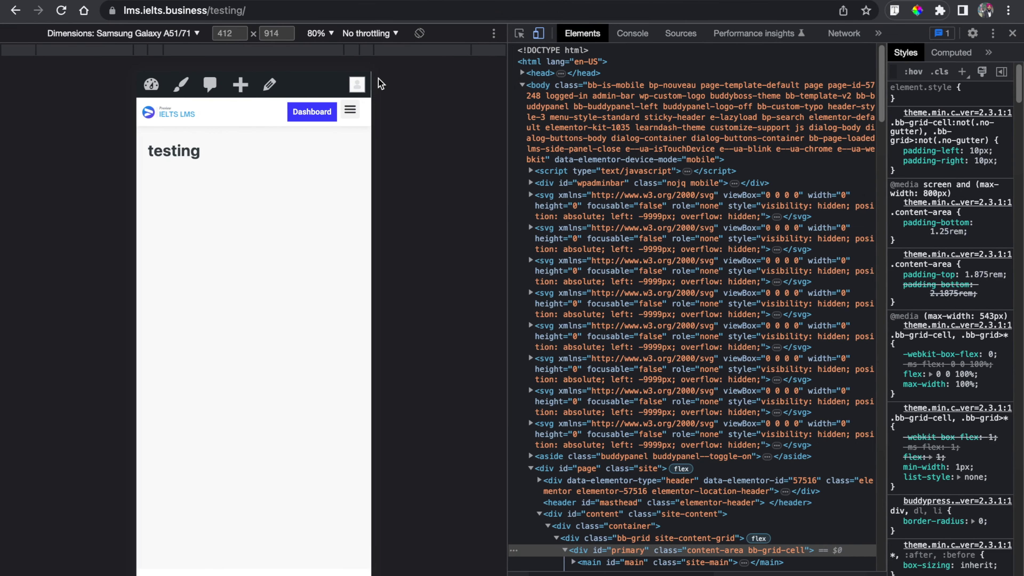
left_click(480, 0)
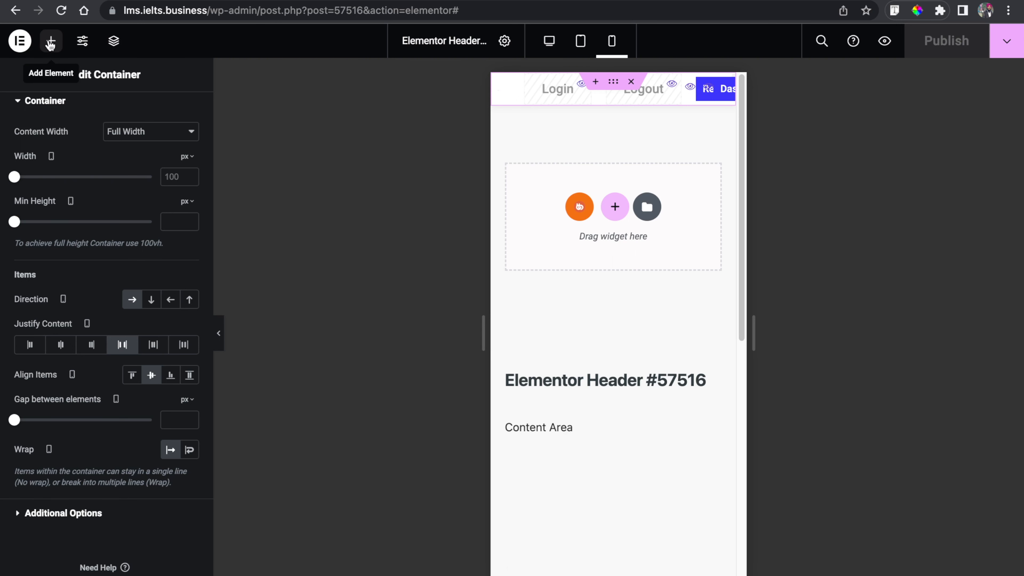
left_click(114, 41)
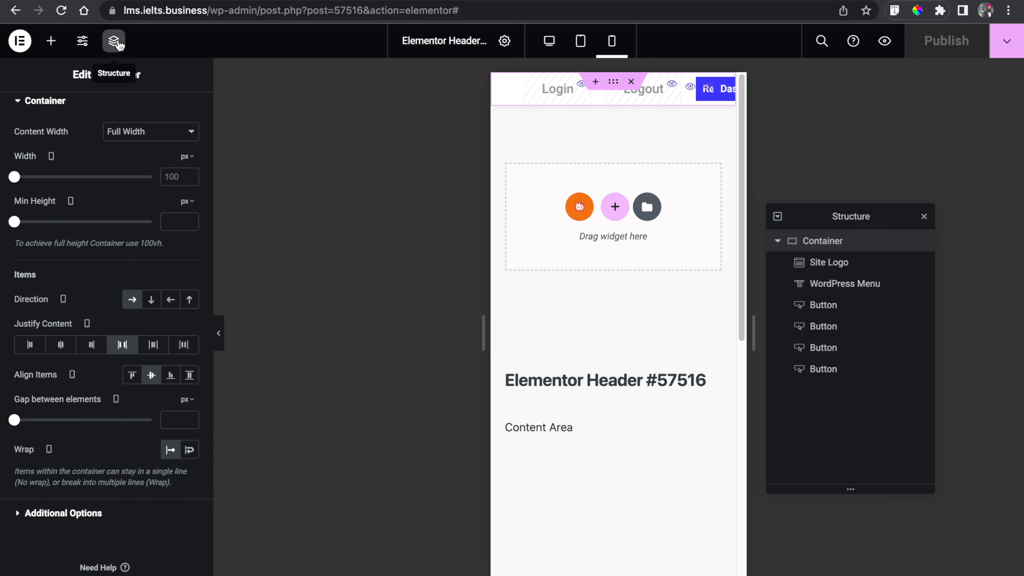
left_click(857, 291)
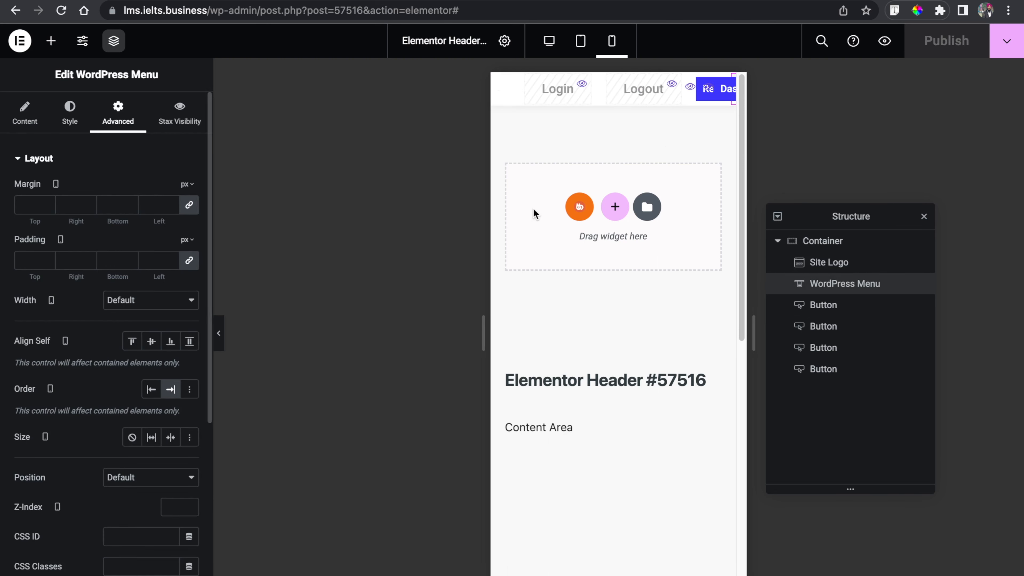
left_click(36, 115)
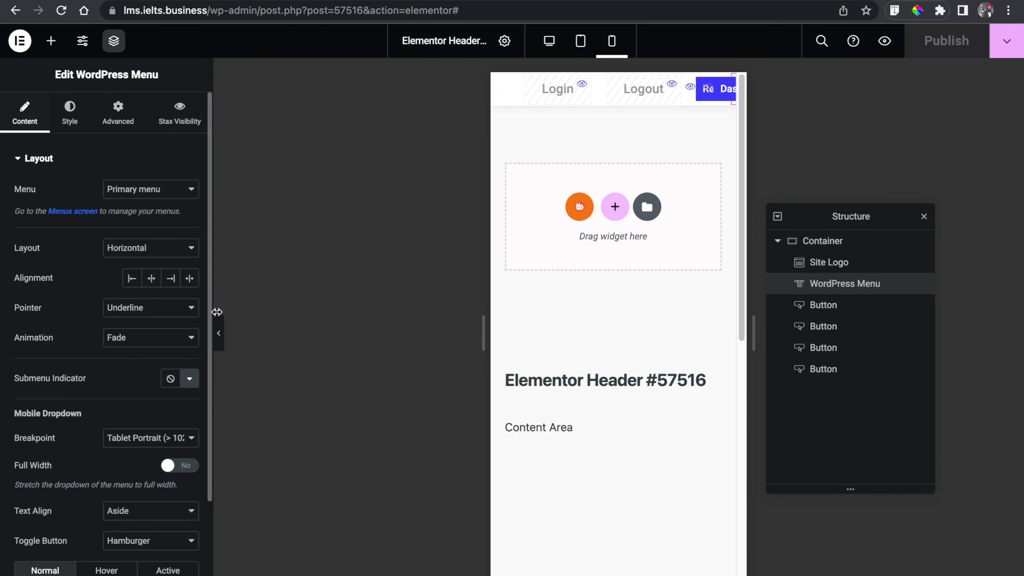
scroll(145, 422, "down", 3)
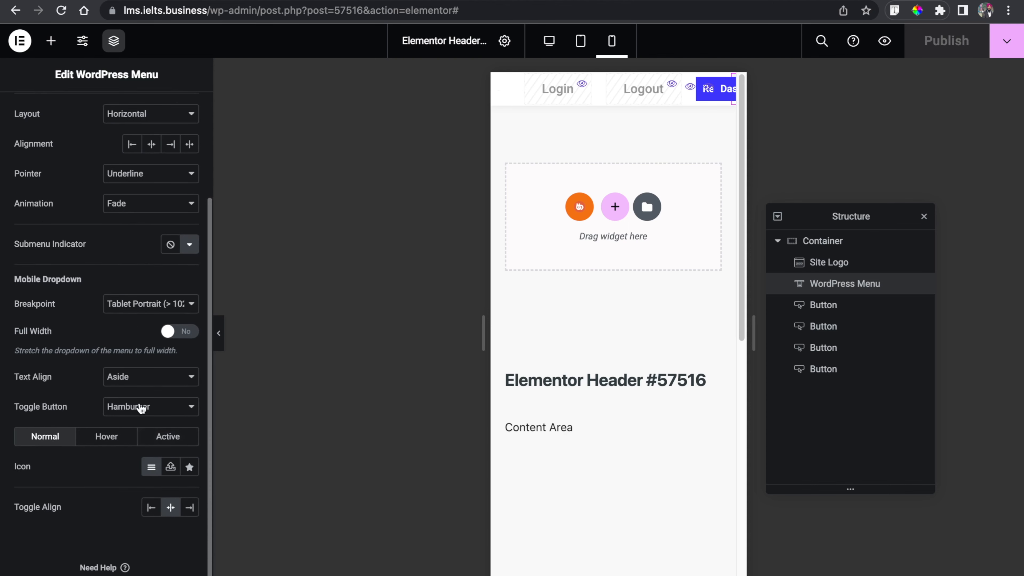
scroll(145, 434, "up", 3)
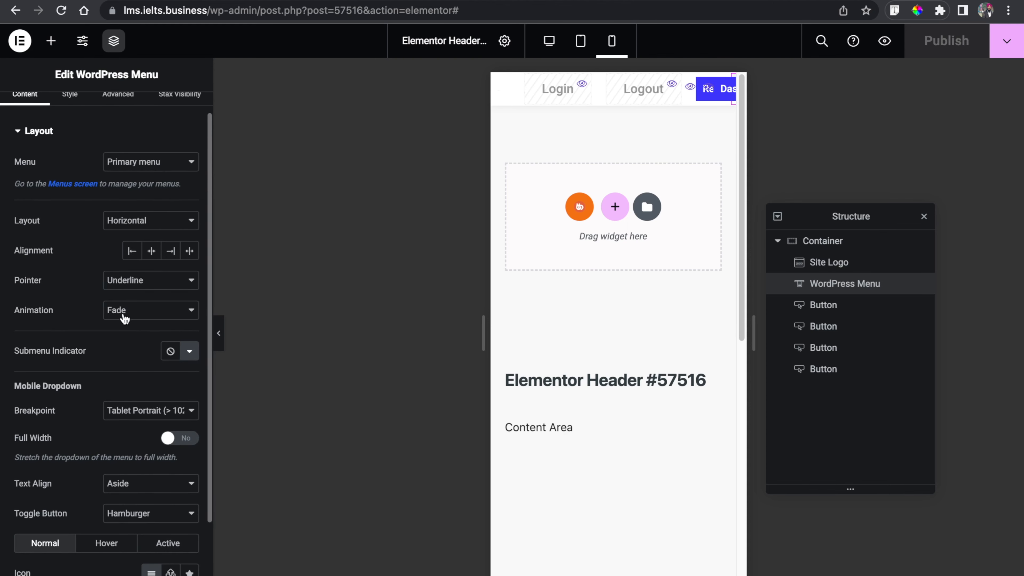
scroll(125, 319, "down", 3)
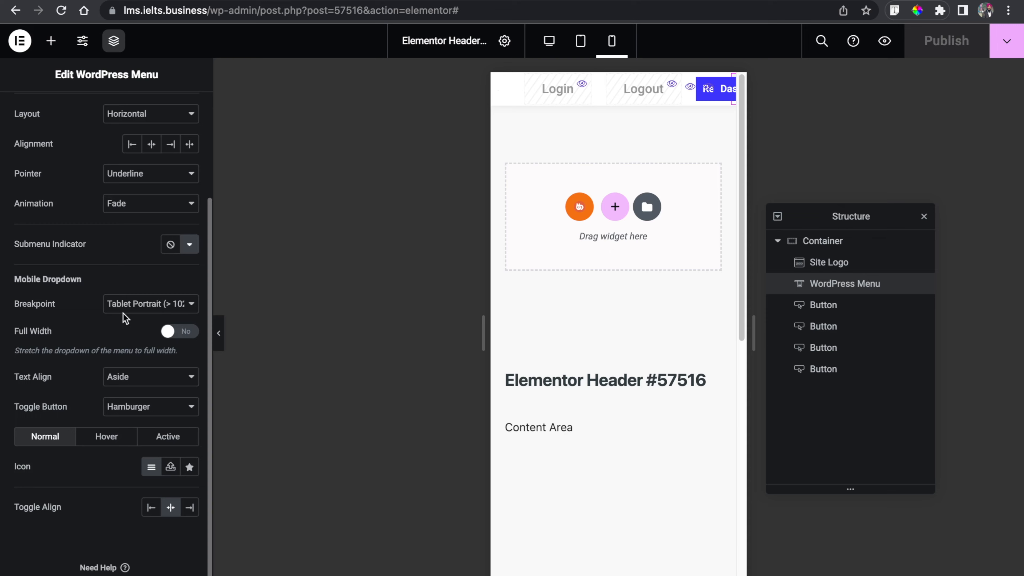
left_click(179, 332)
left_click(952, 49)
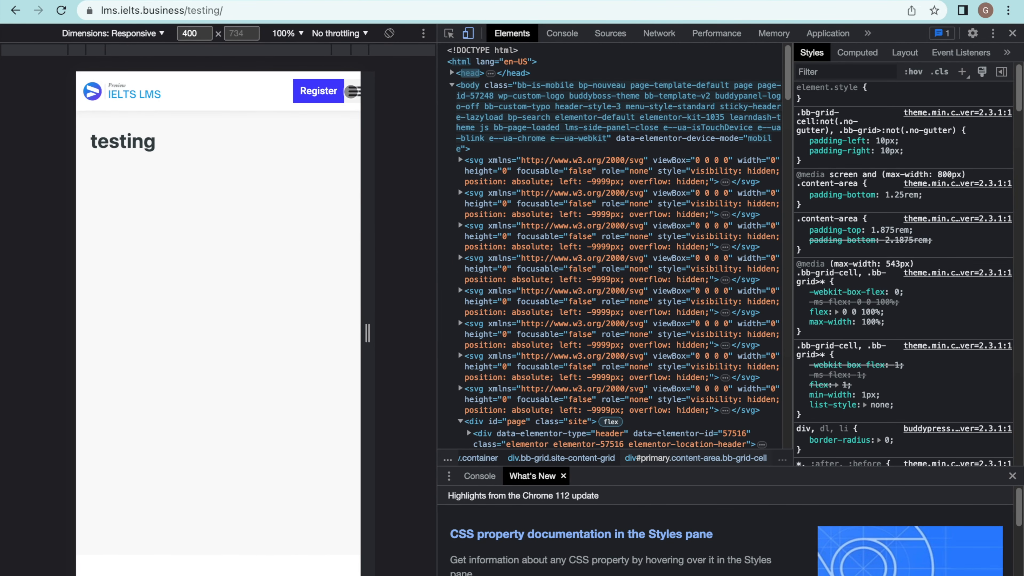
- Toggle the hamburger menu on the testing page to check the mobile dropdown
left_click(352, 90)
left_click(351, 91)
left_click(350, 91)
left_click(350, 91)
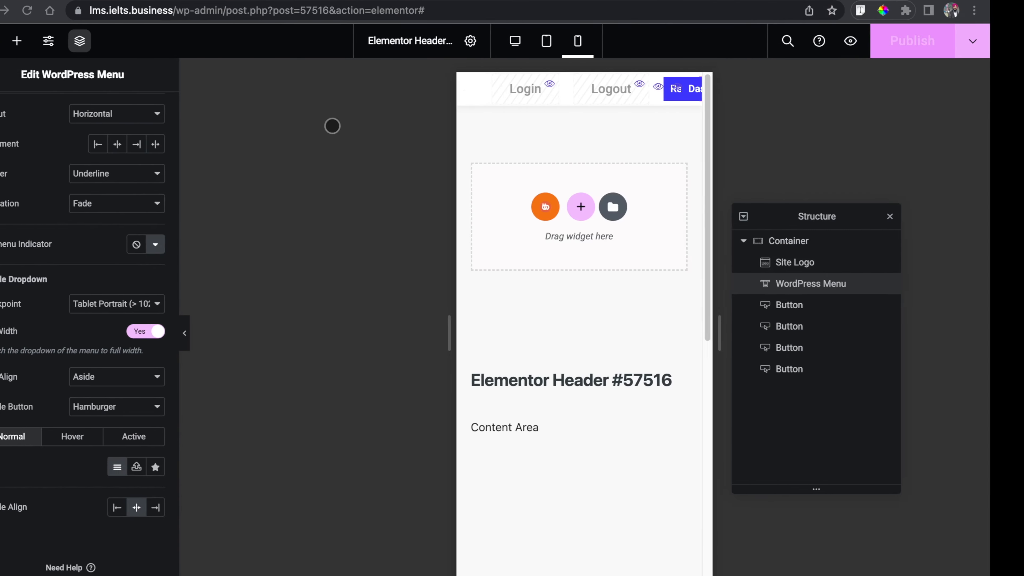
- Set the header container's mobile padding to 10 px on all sides and publish the header
left_click(839, 243)
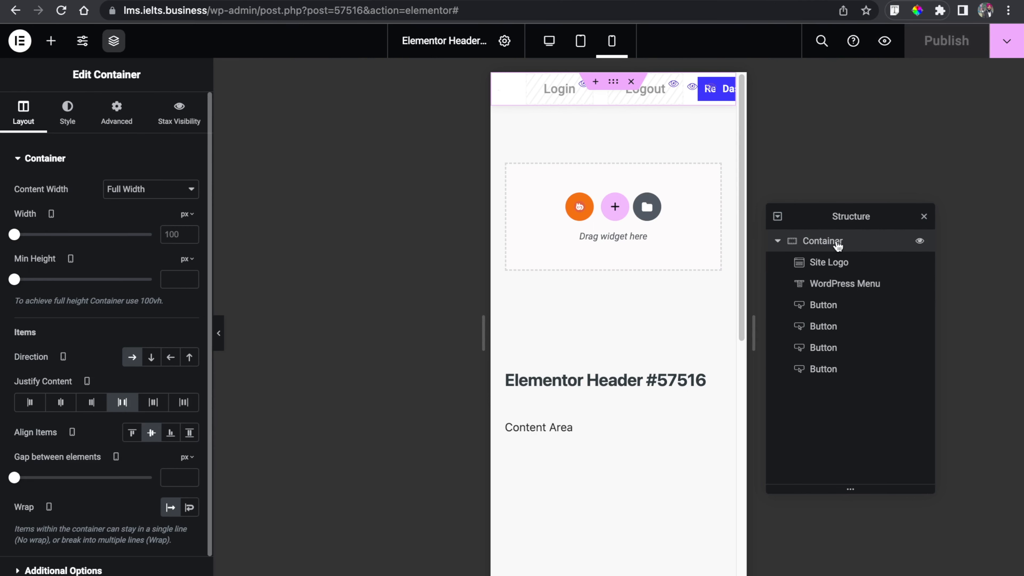
left_click(127, 116)
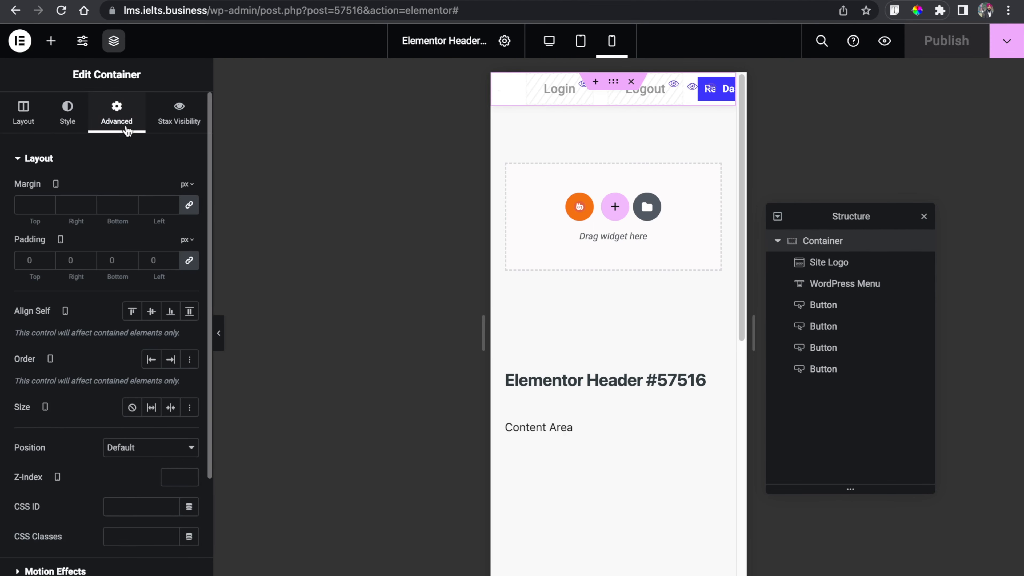
left_click(29, 261)
type("10")
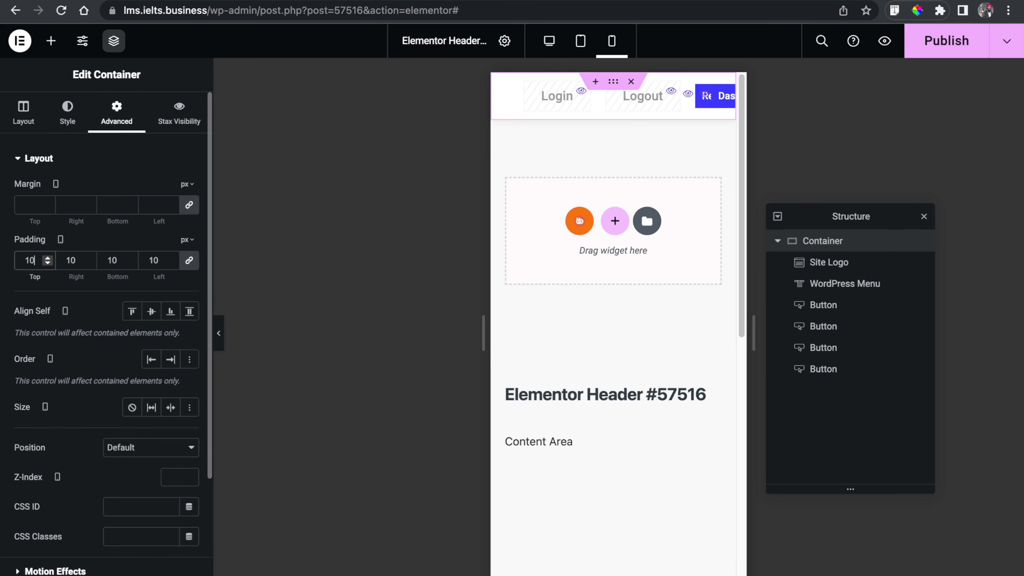
left_click(926, 49)
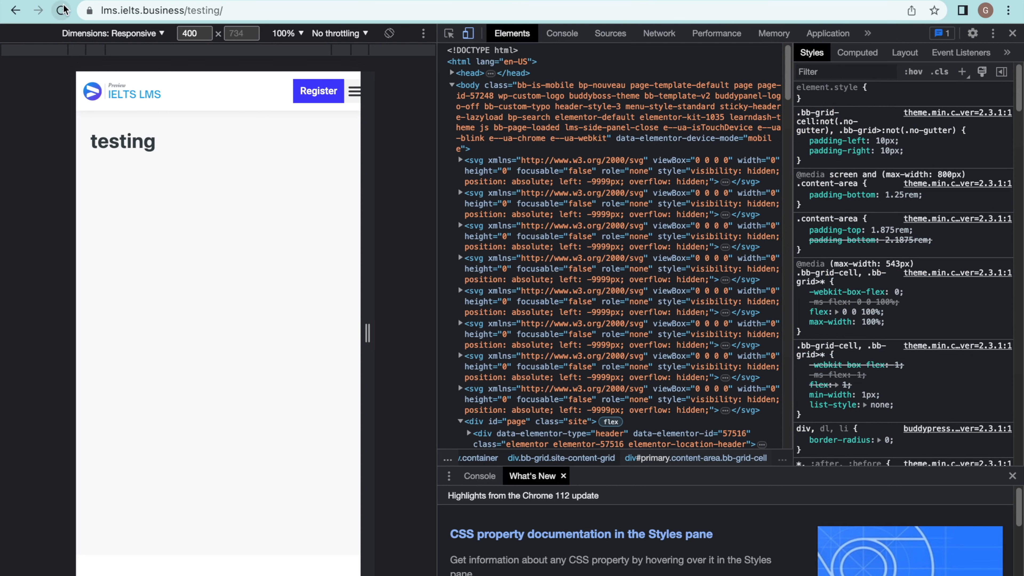
left_click(63, 9)
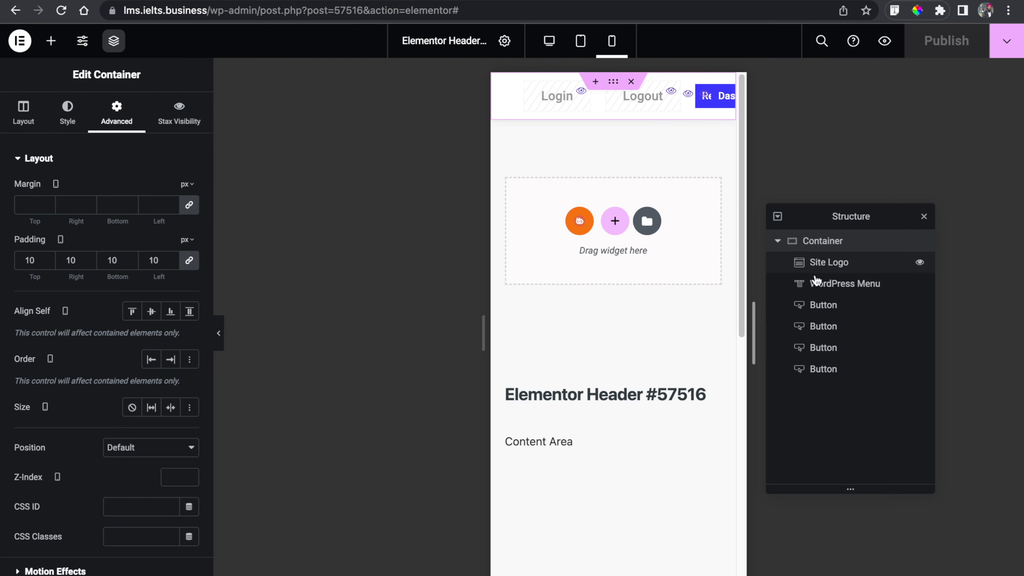
- Unlink the Register button's mobile padding values and set its right padding to 7 px
left_click(825, 349)
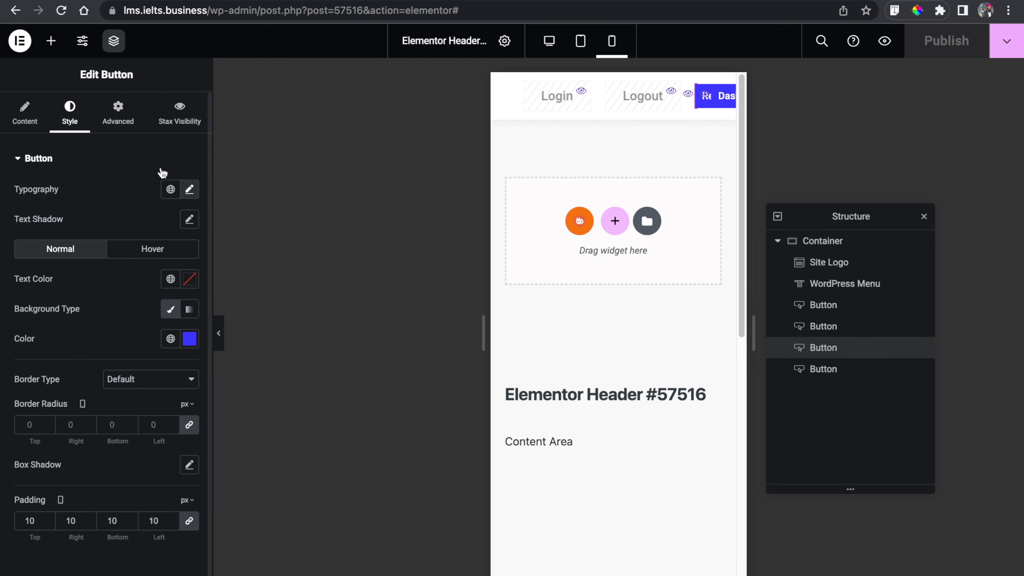
left_click(37, 119)
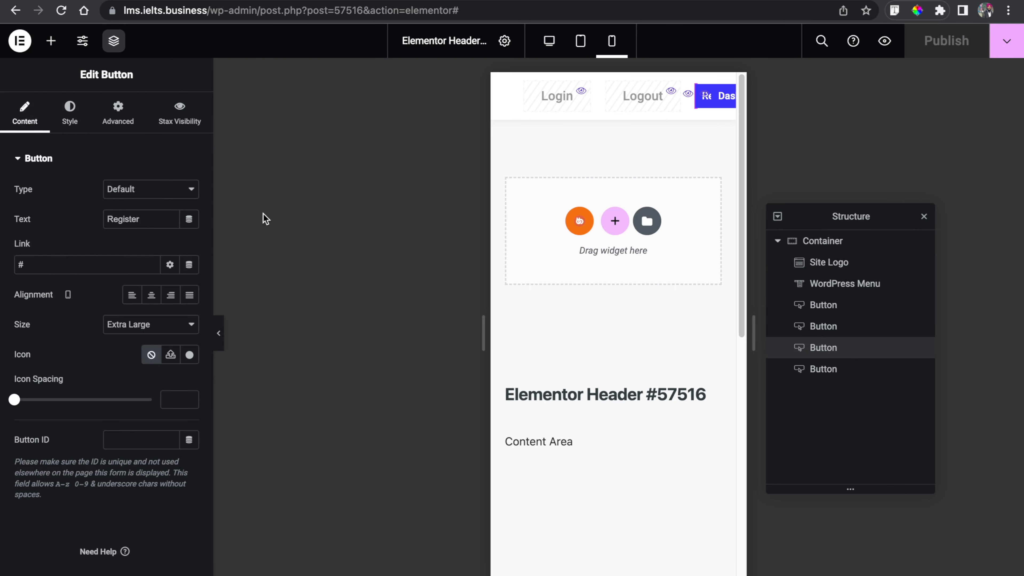
left_click(118, 117)
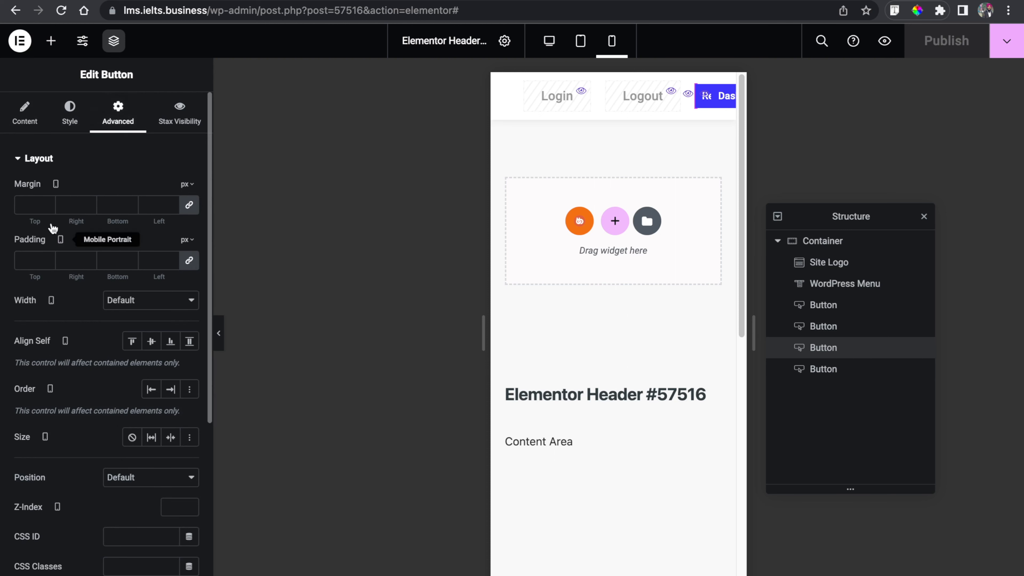
left_click(189, 261)
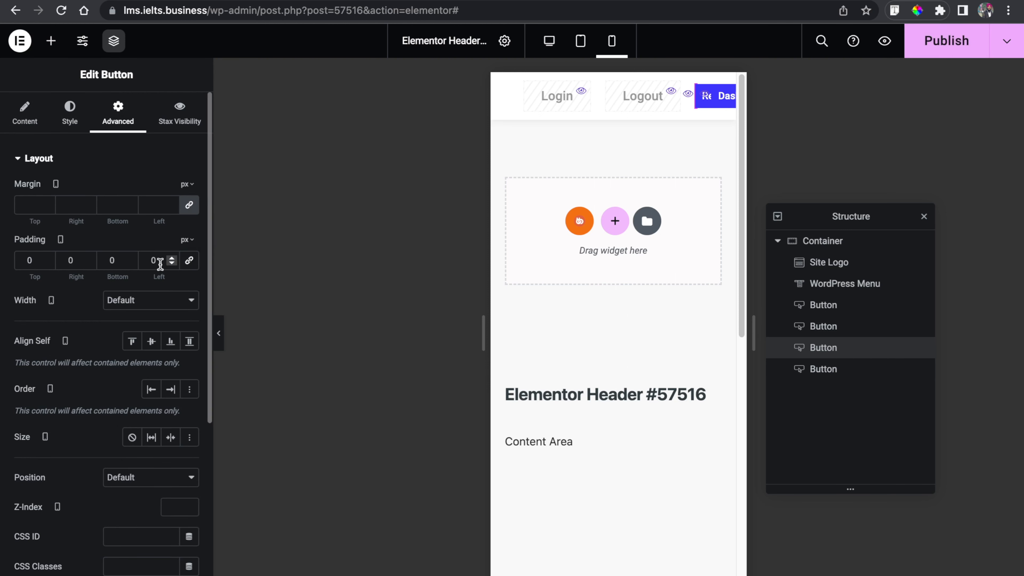
double_click(87, 257)
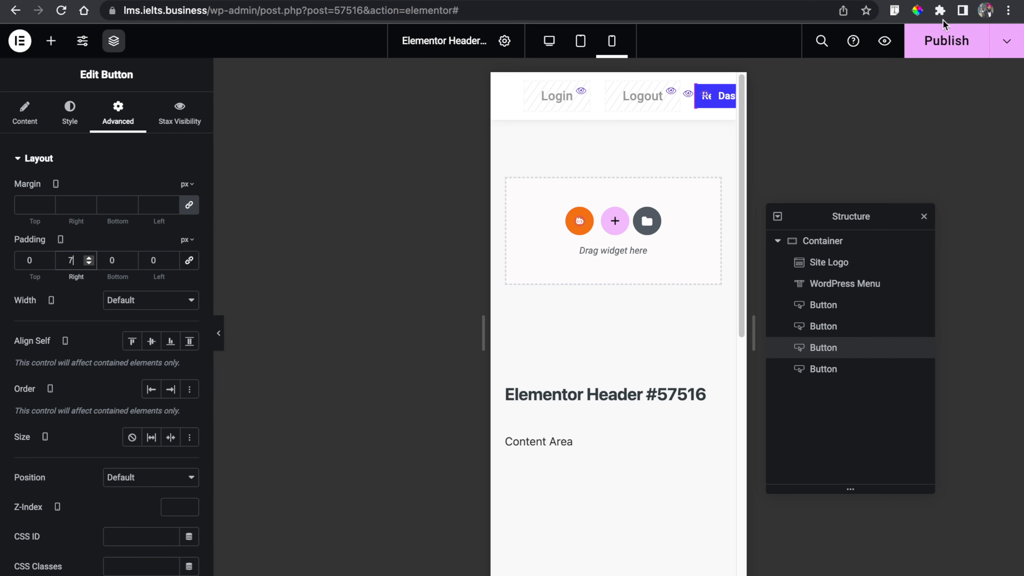
left_click(941, 28)
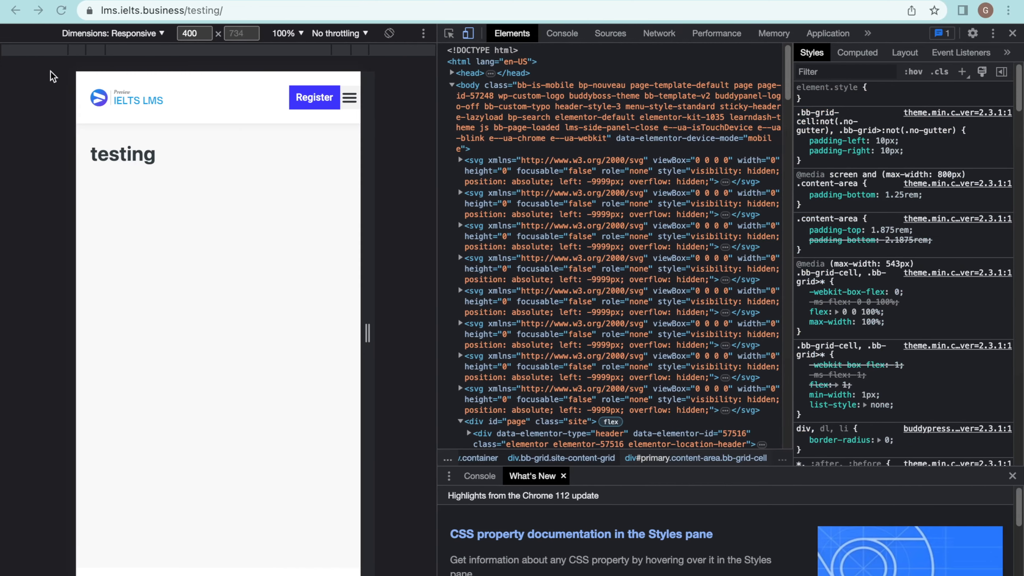